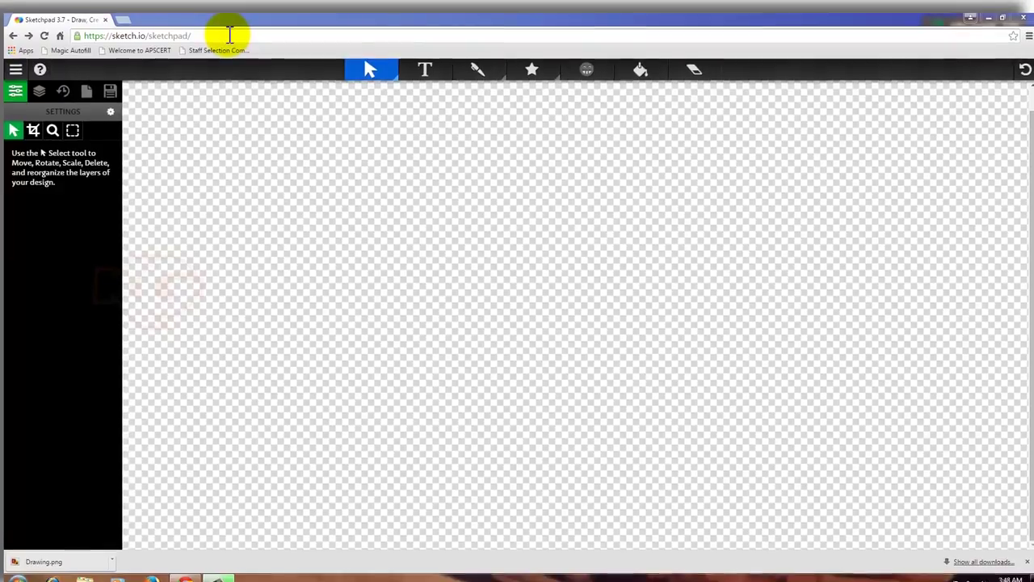
Hide the left settings sidebar so the empty transparent canvas fills the window.
{"action": "left_click", "coordinate": [229, 35]}
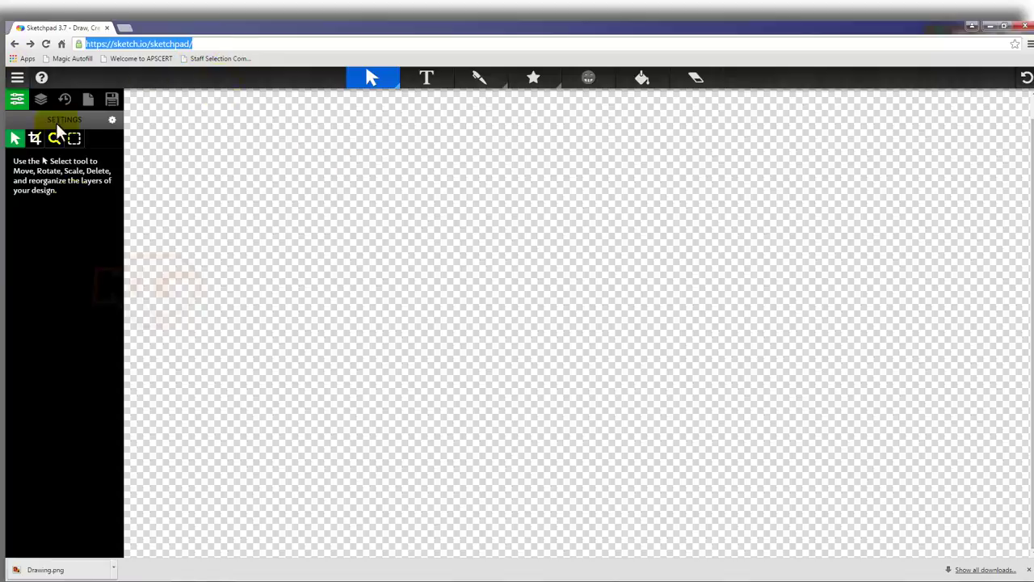
{"action": "left_click", "coordinate": [18, 80]}
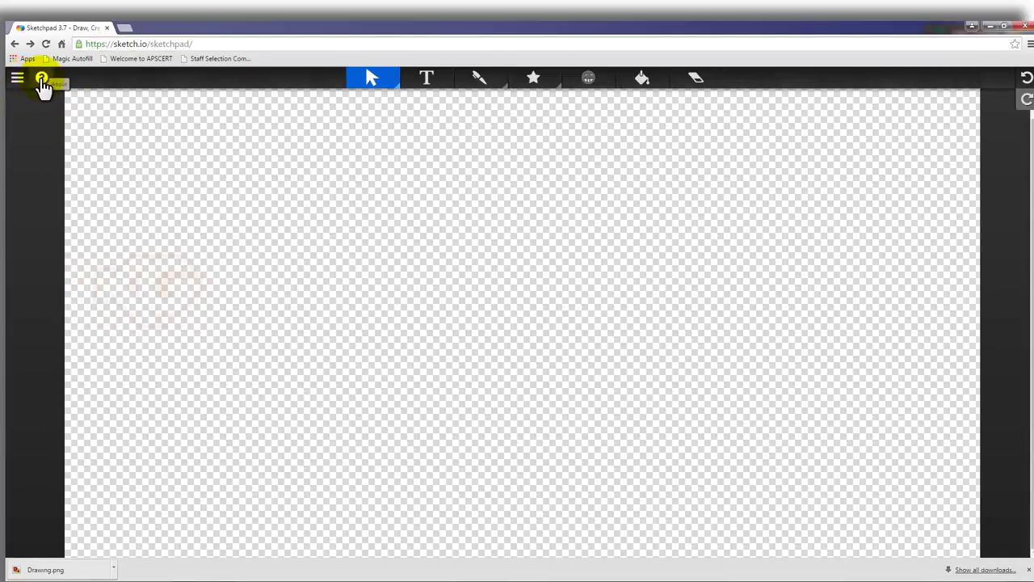
Open the Sketchpad Guide help page in a new tab, then close it to return to the canvas.
{"action": "left_click", "coordinate": [41, 79]}
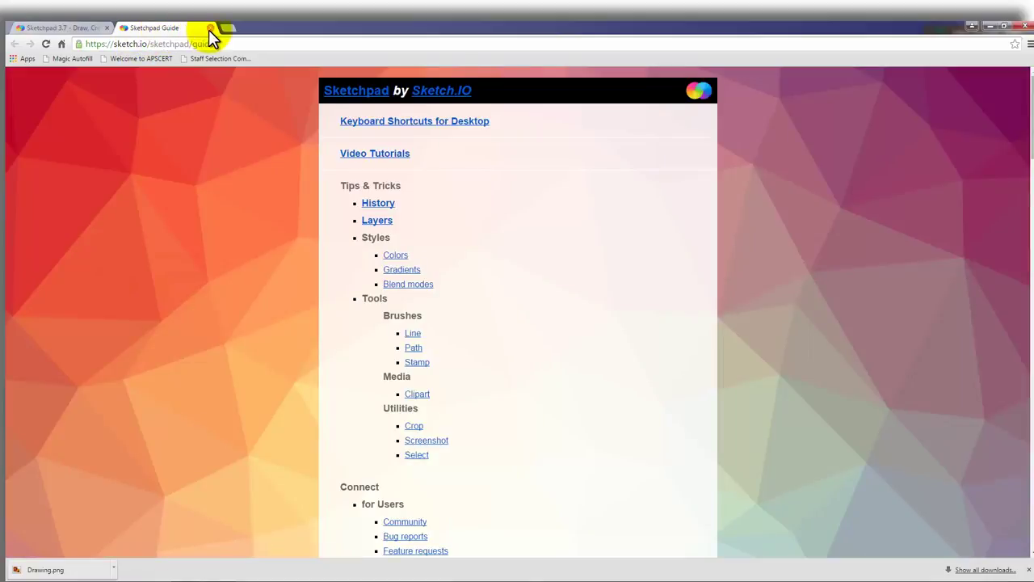
{"action": "left_click", "coordinate": [209, 29]}
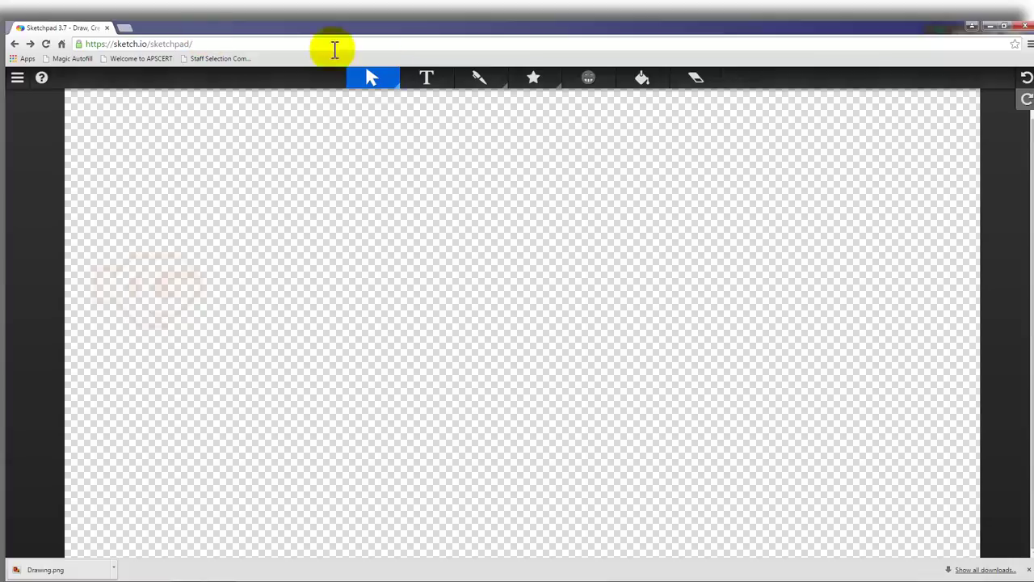
Restore the settings panel, check the Select tool's dropdown, then activate the Star/Shape tool.
{"action": "left_click", "coordinate": [19, 79]}
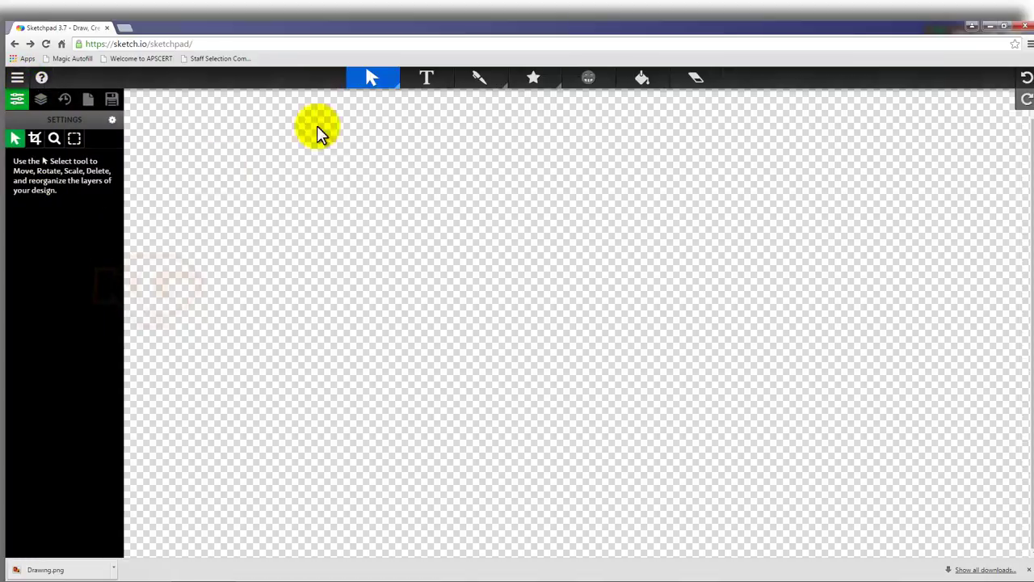
{"action": "left_click", "coordinate": [398, 95]}
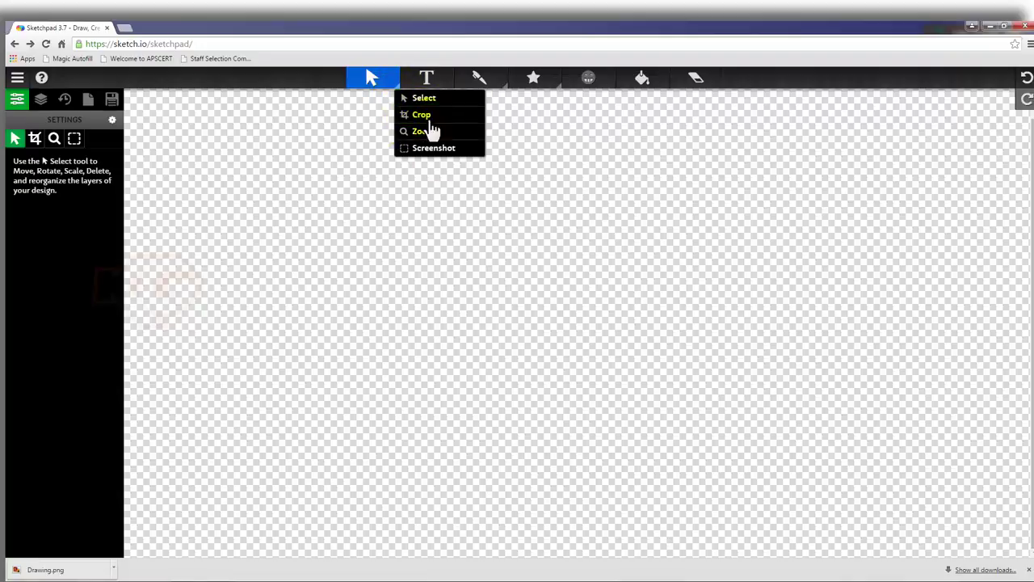
{"action": "left_click", "coordinate": [396, 86]}
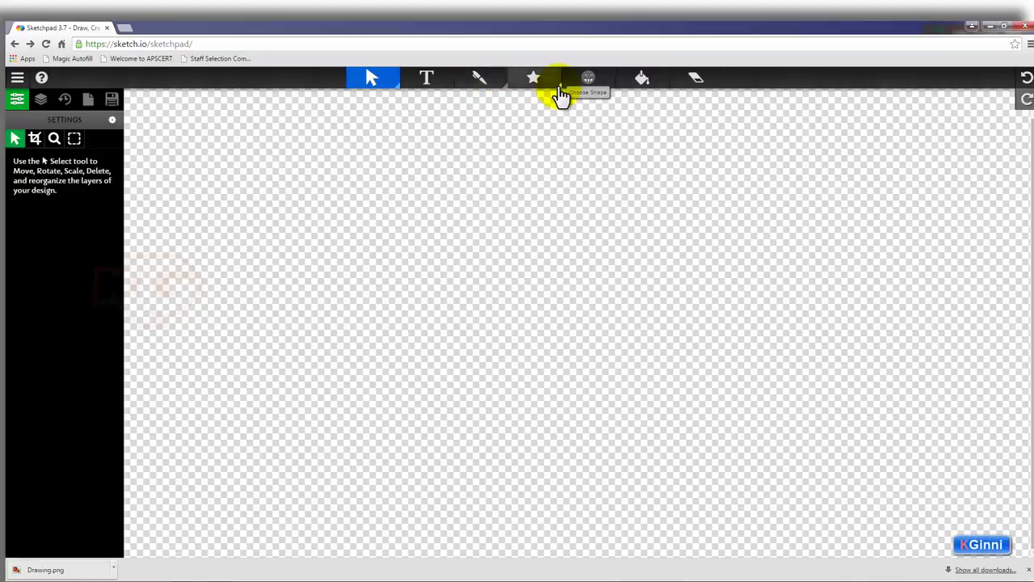
{"action": "left_click", "coordinate": [523, 84]}
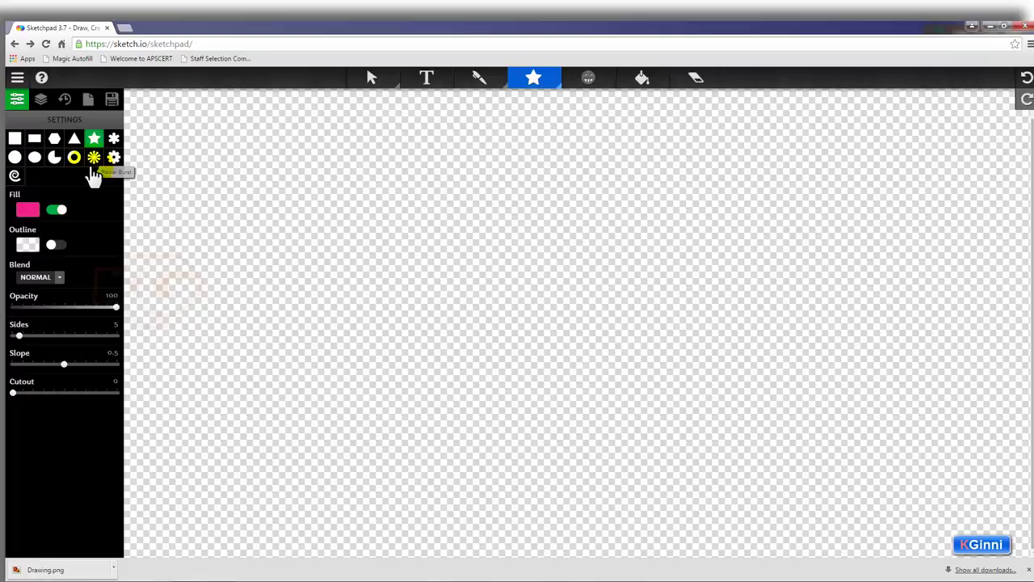
Pick the geisha-with-umbrella image from the Stamp tool's People category.
{"action": "left_click", "coordinate": [588, 84]}
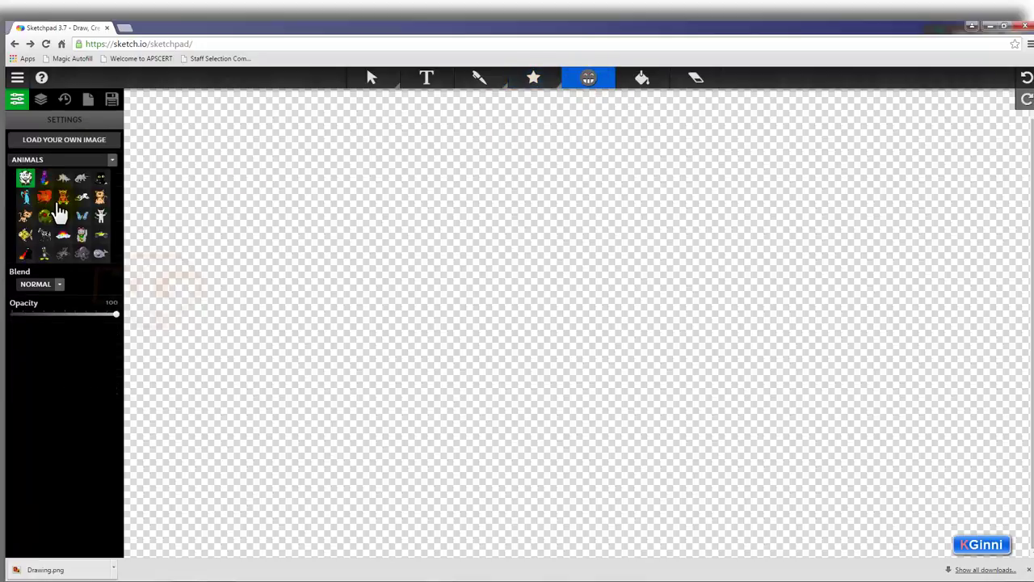
{"action": "left_click", "coordinate": [111, 160]}
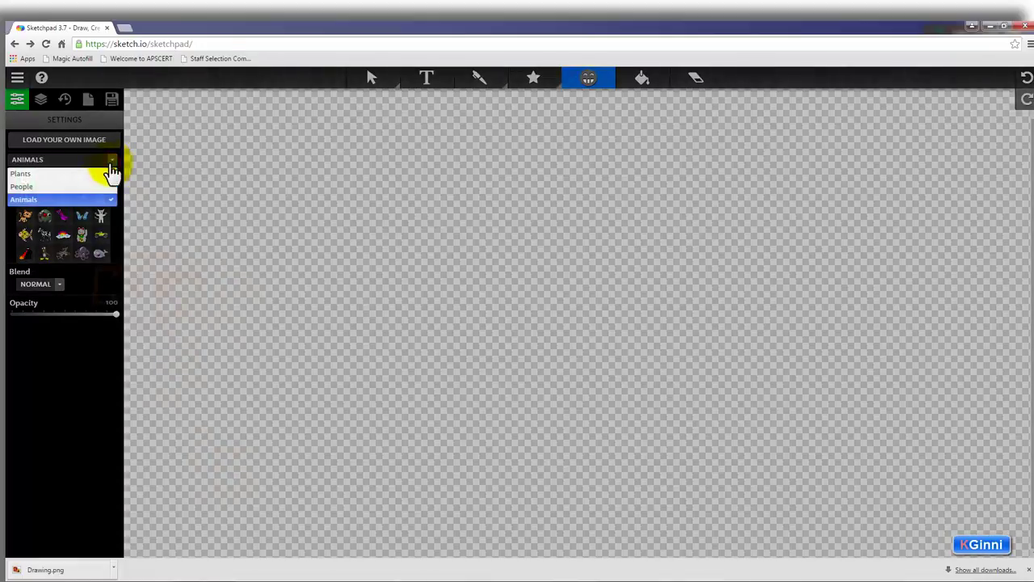
{"action": "left_click", "coordinate": [53, 186]}
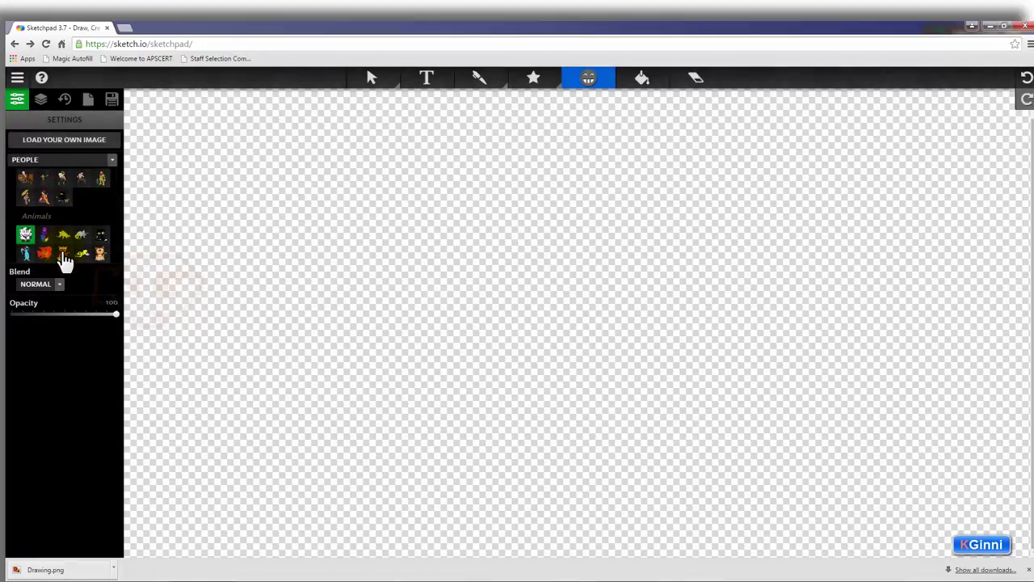
{"action": "left_click", "coordinate": [27, 199]}
Stamp five geisha images across the canvas at varied sizes and angles.
{"action": "left_click_drag", "start_coordinate": [418, 236], "coordinate": [492, 312]}
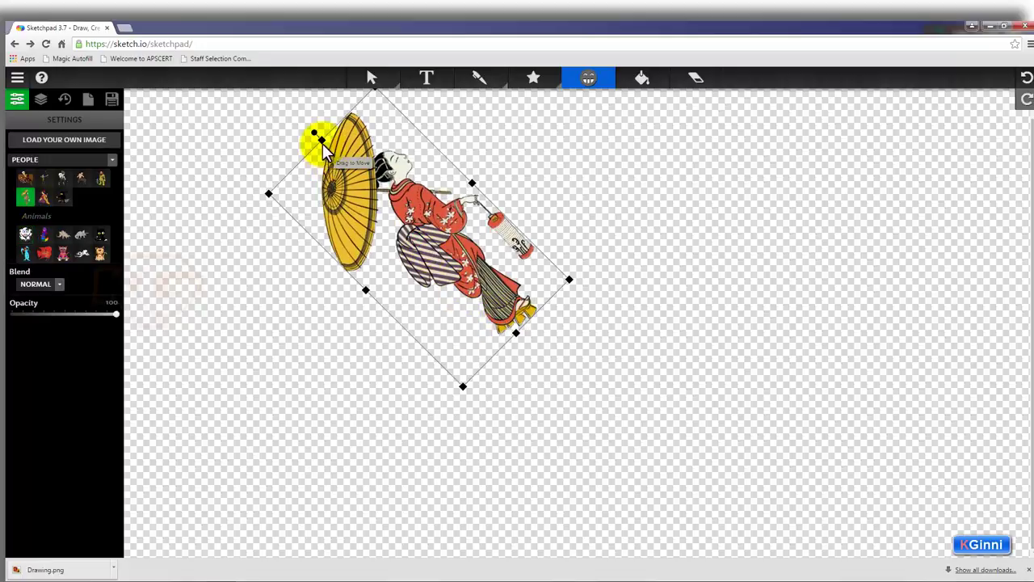
{"action": "left_click_drag", "start_coordinate": [514, 312], "coordinate": [462, 358]}
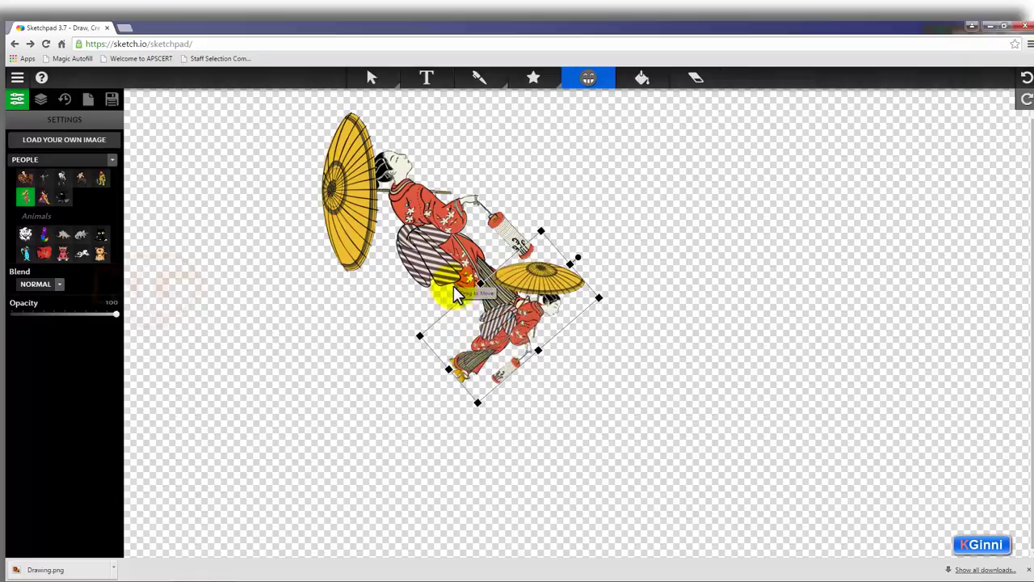
{"action": "left_click_drag", "start_coordinate": [830, 341], "coordinate": [731, 401]}
{"action": "left_click_drag", "start_coordinate": [631, 305], "coordinate": [662, 212]}
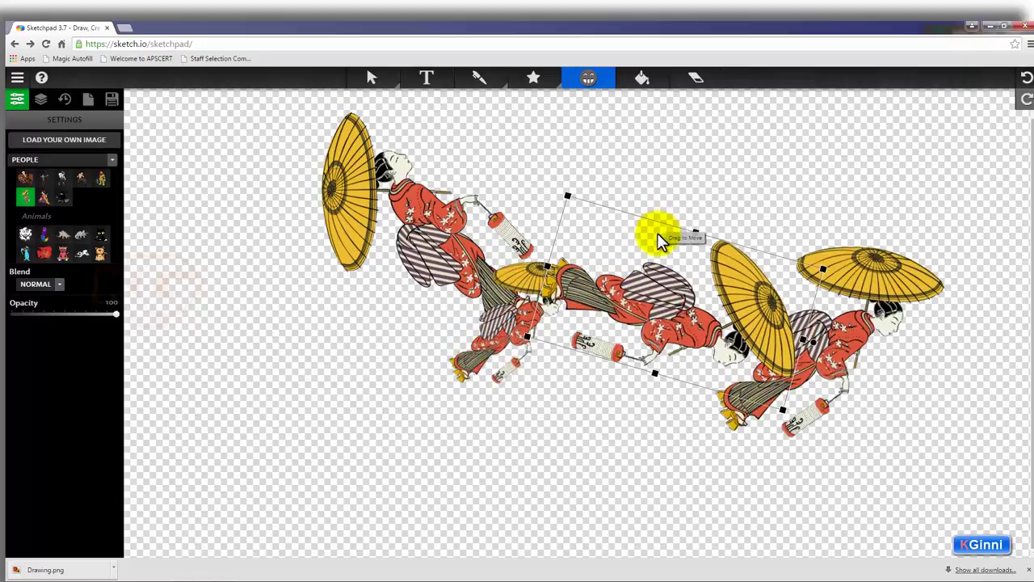
{"action": "left_click_drag", "start_coordinate": [611, 468], "coordinate": [606, 534]}
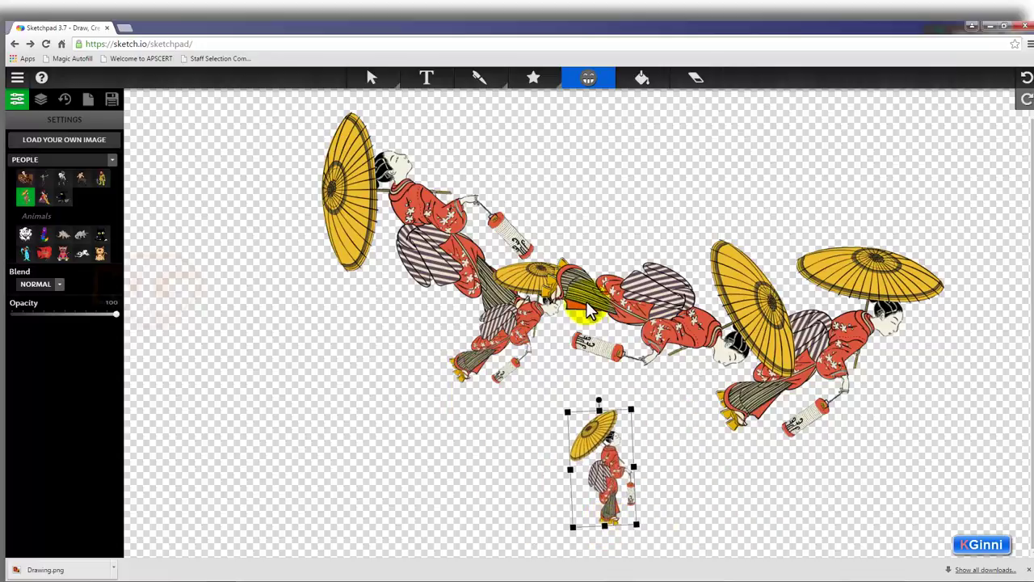
Marquee-select all the geisha stamps and delete them.
{"action": "left_click", "coordinate": [393, 87]}
{"action": "left_click", "coordinate": [410, 99]}
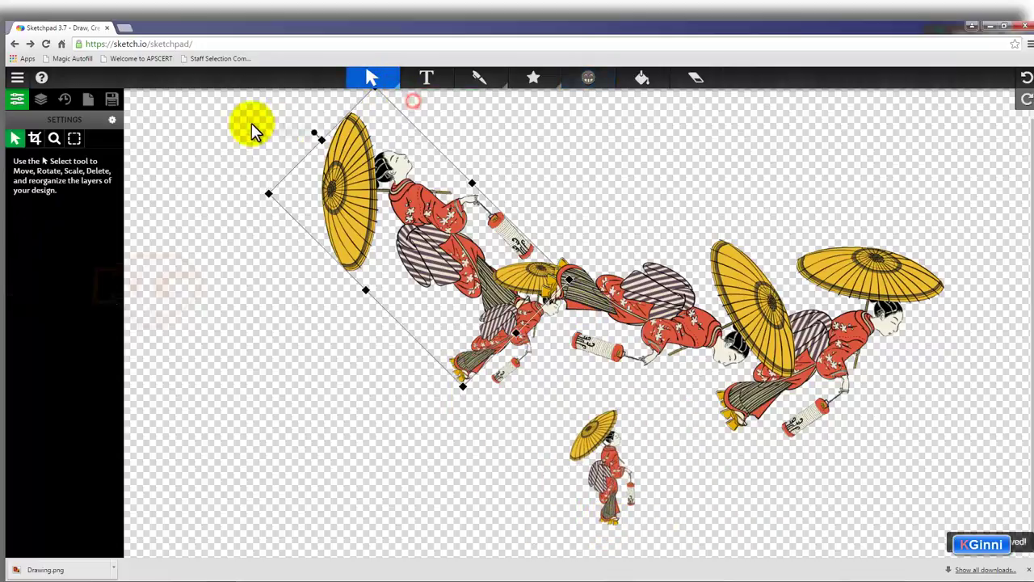
{"action": "left_click_drag", "start_coordinate": [243, 107], "coordinate": [892, 494]}
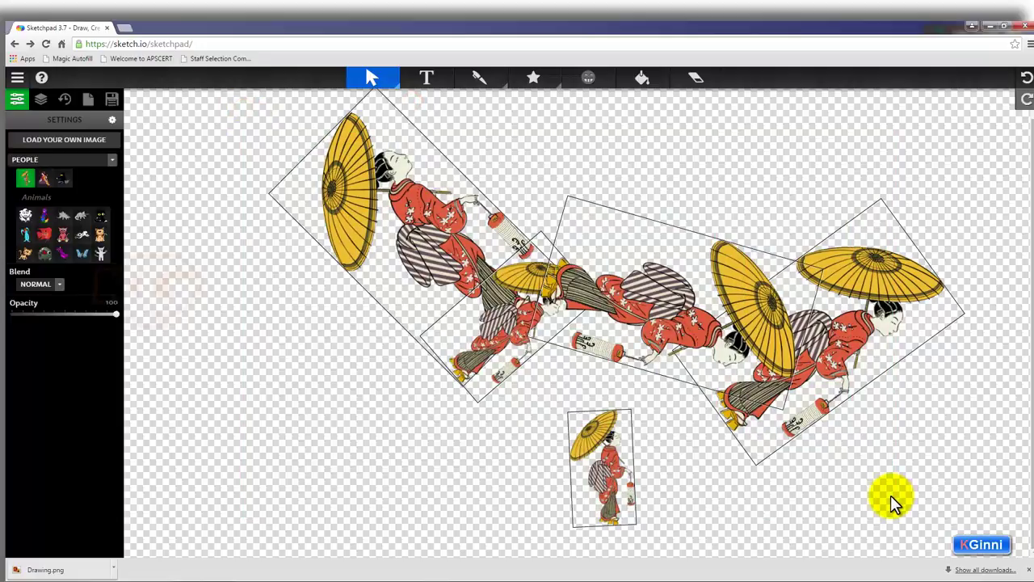
{"action": "key", "text": "Delete"}
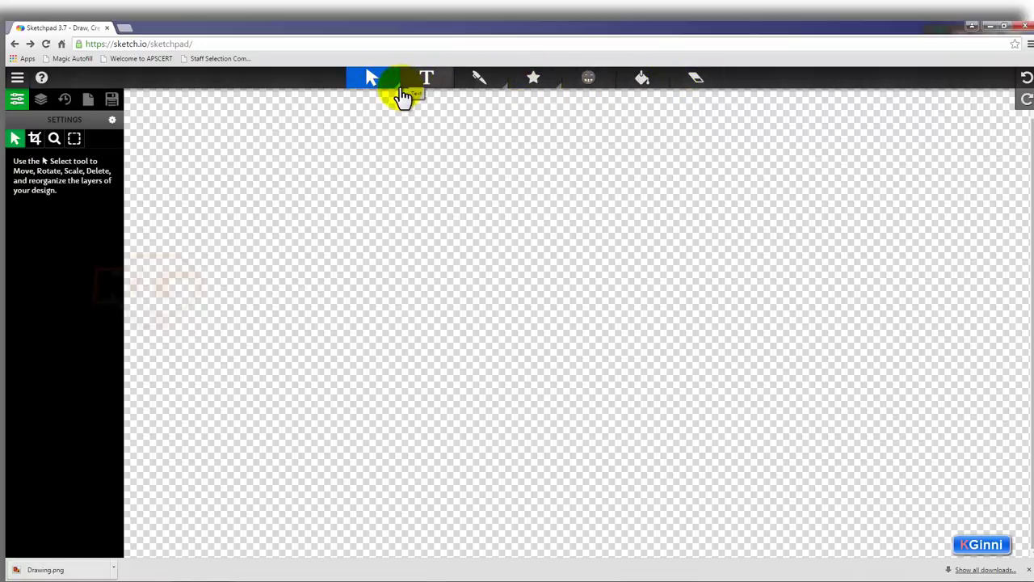
Type a welcome greeting in the Handwriting (Aladin) font near the top, at size 19 and opacity 70.
{"action": "left_click", "coordinate": [426, 82]}
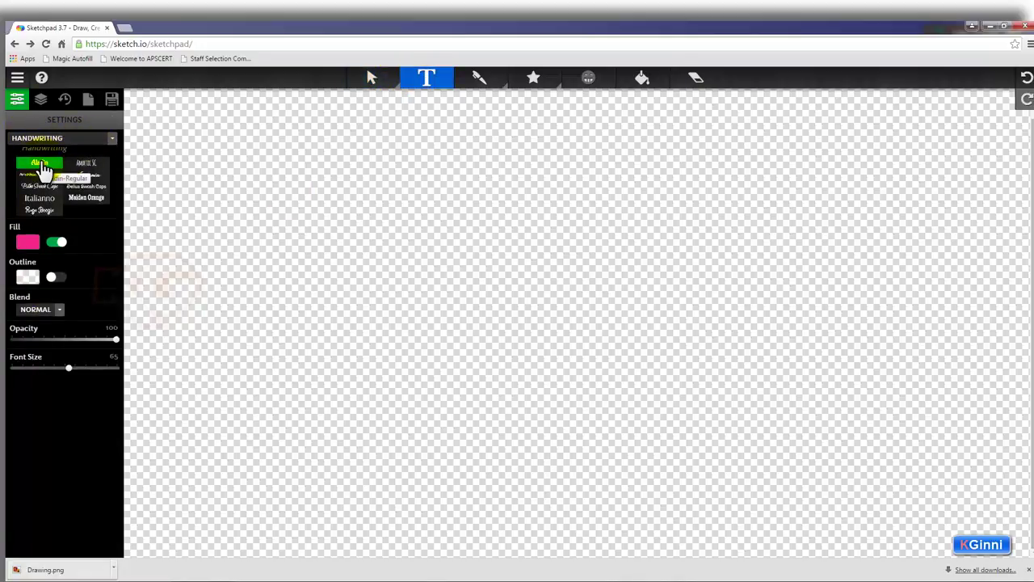
{"action": "left_click", "coordinate": [113, 140]}
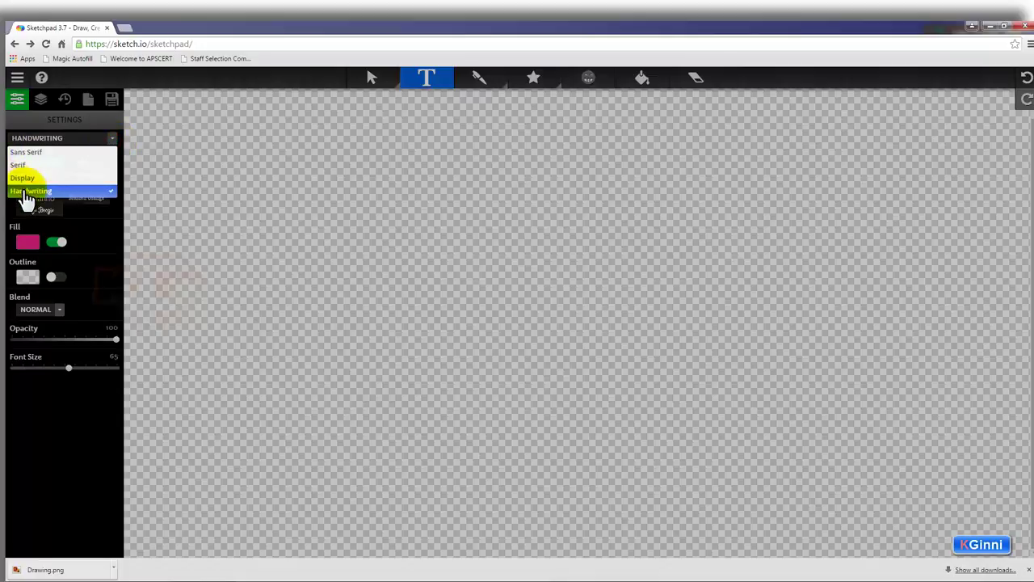
{"action": "left_click", "coordinate": [87, 220]}
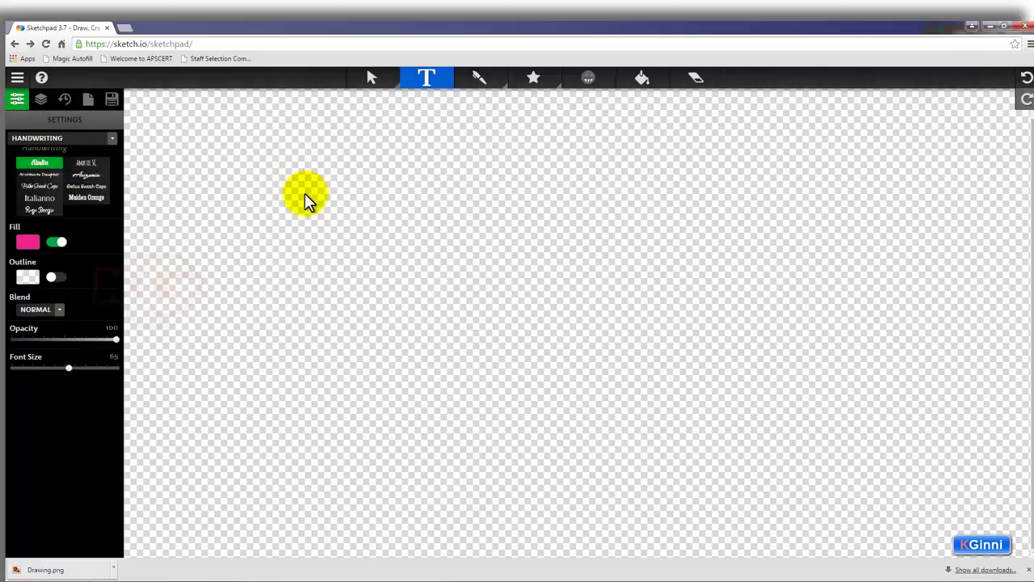
{"action": "left_click", "coordinate": [311, 151]}
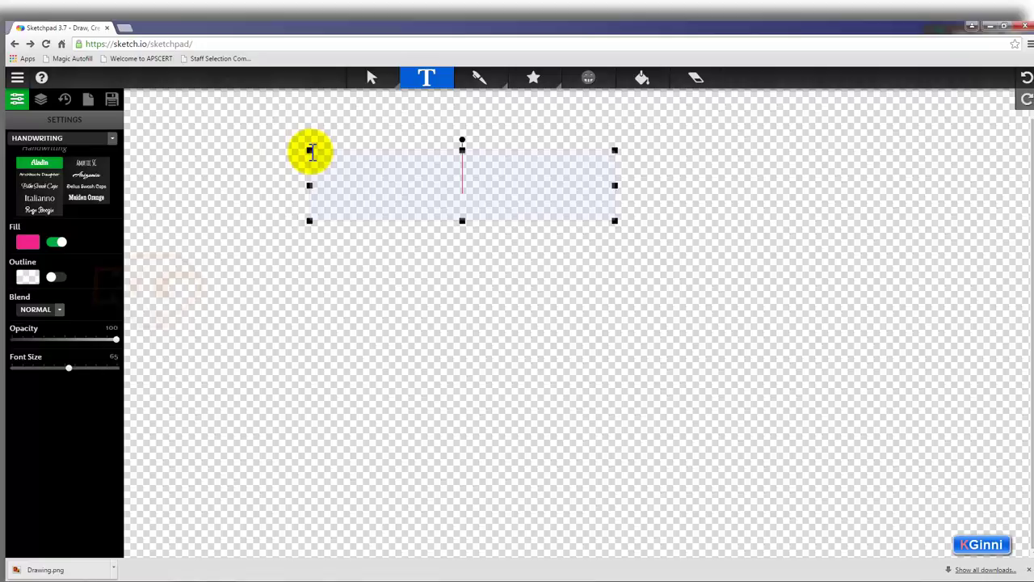
{"action": "type", "text": "Kiran"}
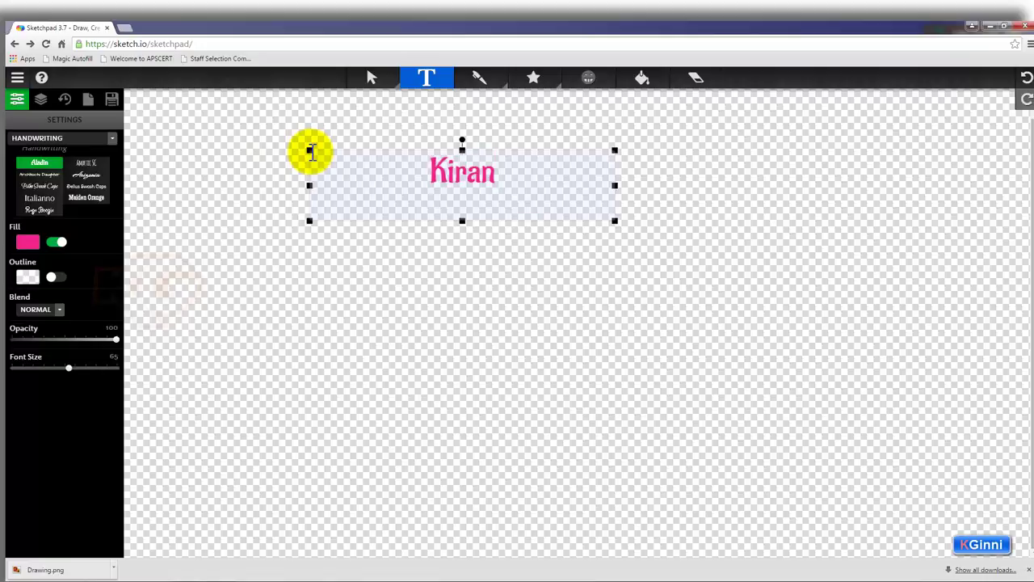
{"action": "type", "text": " :: Welcome"}
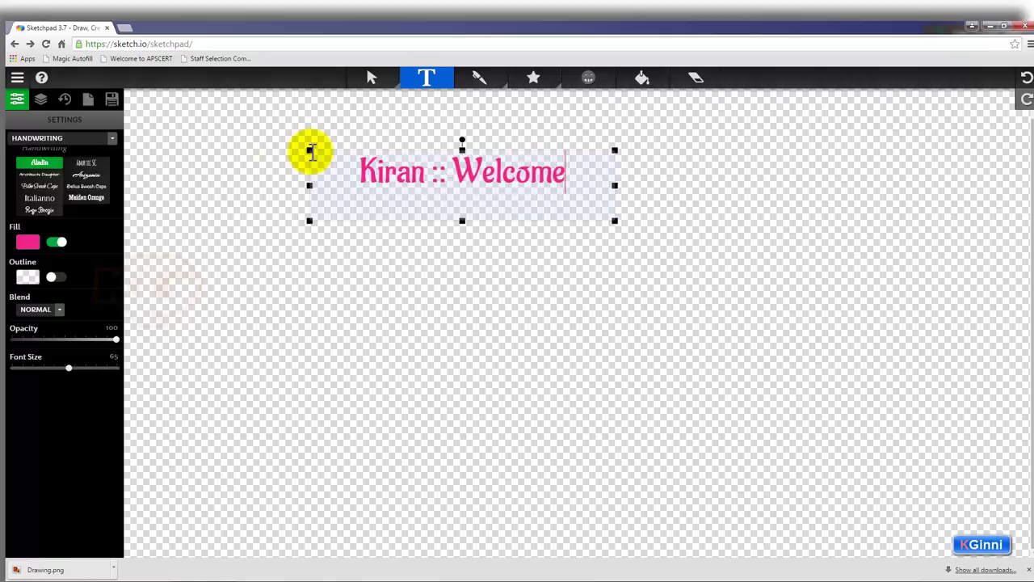
{"action": "type", "text": "s you"}
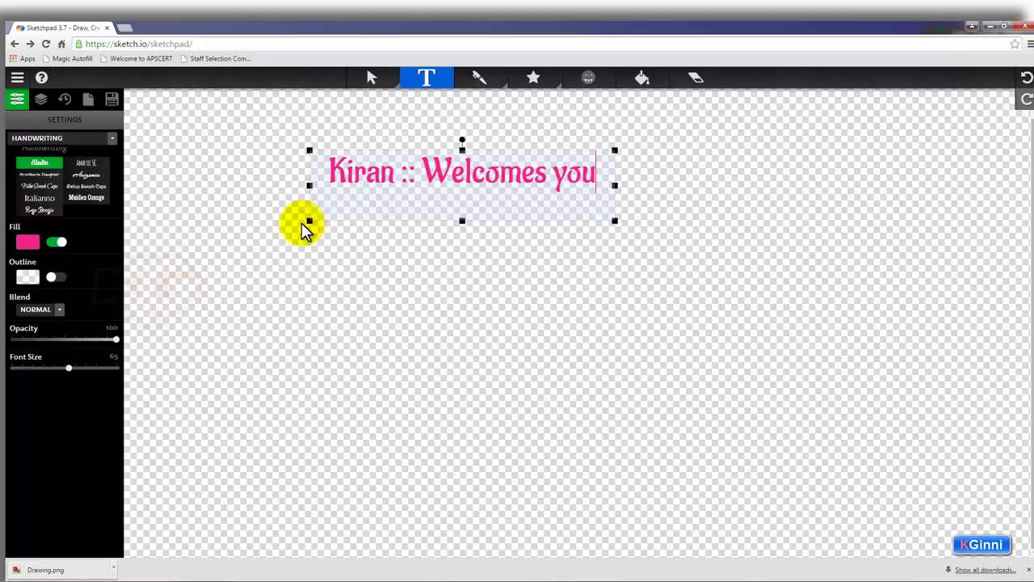
{"action": "left_click_drag", "start_coordinate": [67, 369], "coordinate": [15, 375]}
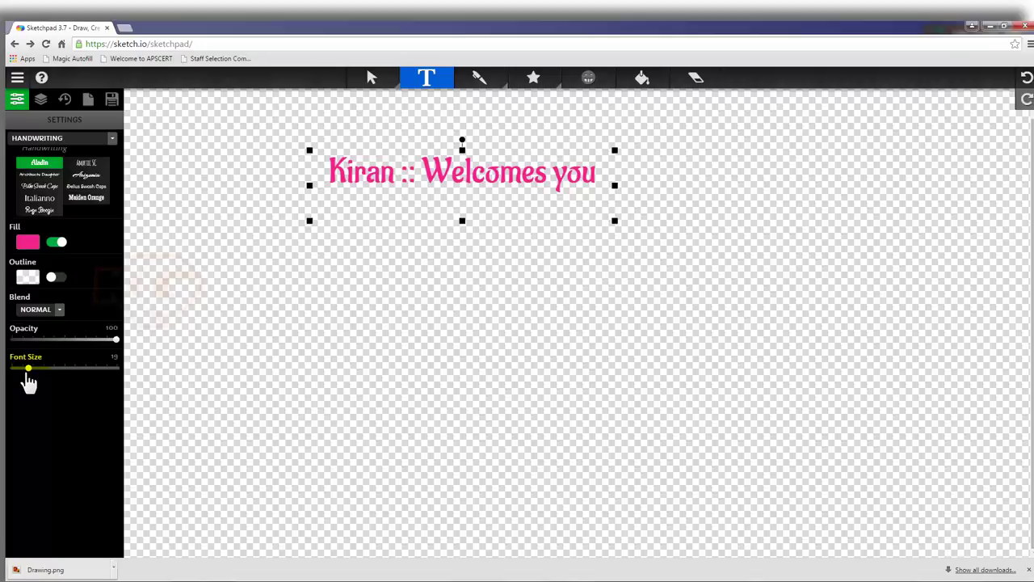
{"action": "left_click_drag", "start_coordinate": [114, 340], "coordinate": [80, 348]}
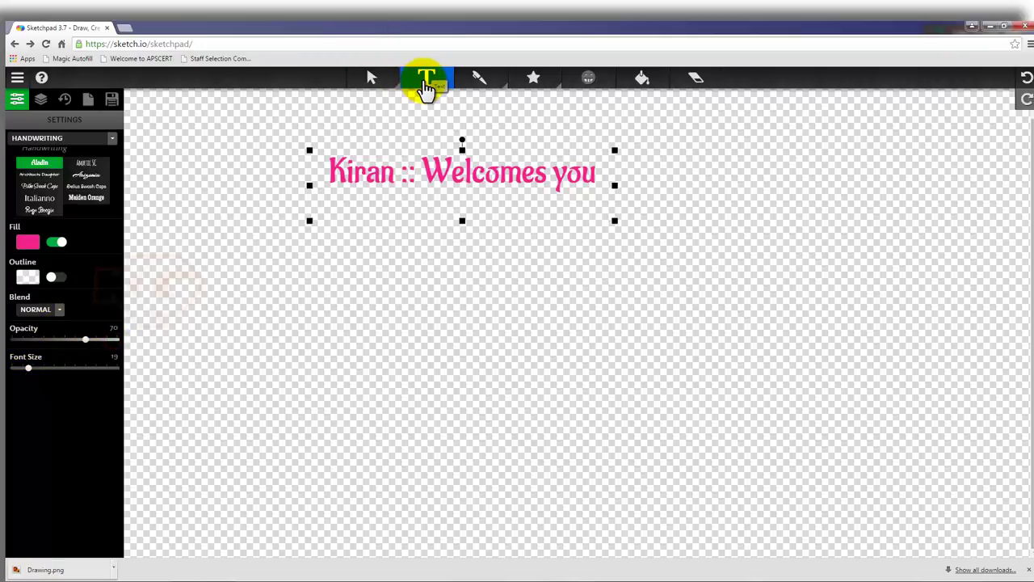
Add the text 'Changed Information...' in blue 1B11FF below the greeting.
{"action": "left_click", "coordinate": [220, 324]}
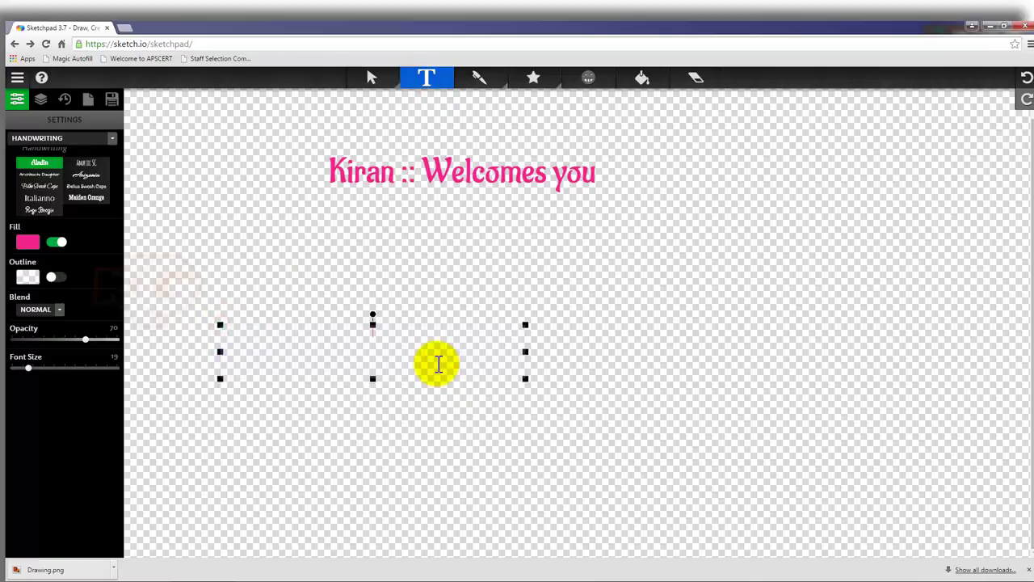
{"action": "left_click", "coordinate": [28, 242]}
{"action": "left_click", "coordinate": [34, 229]}
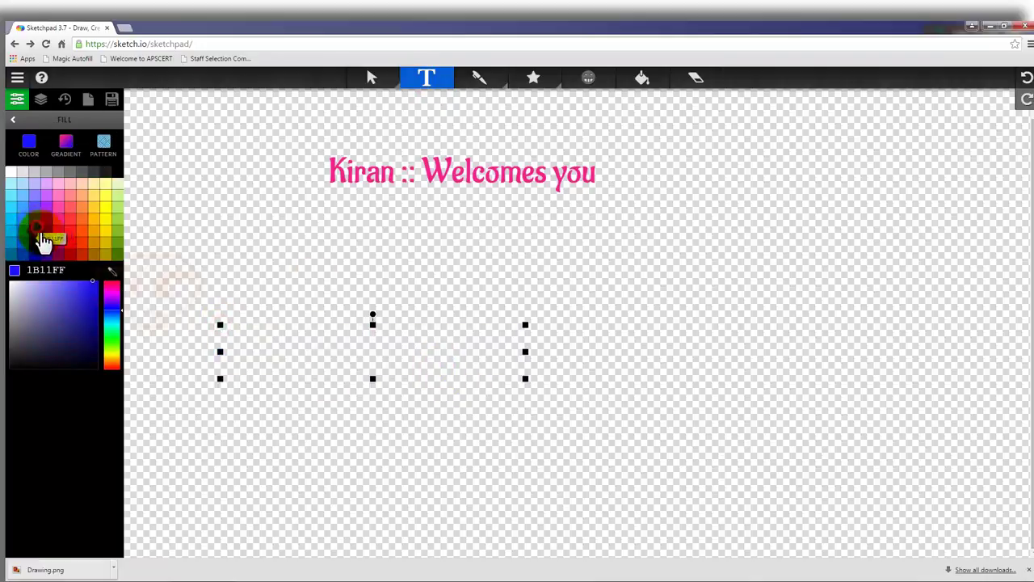
{"action": "left_click", "coordinate": [355, 324]}
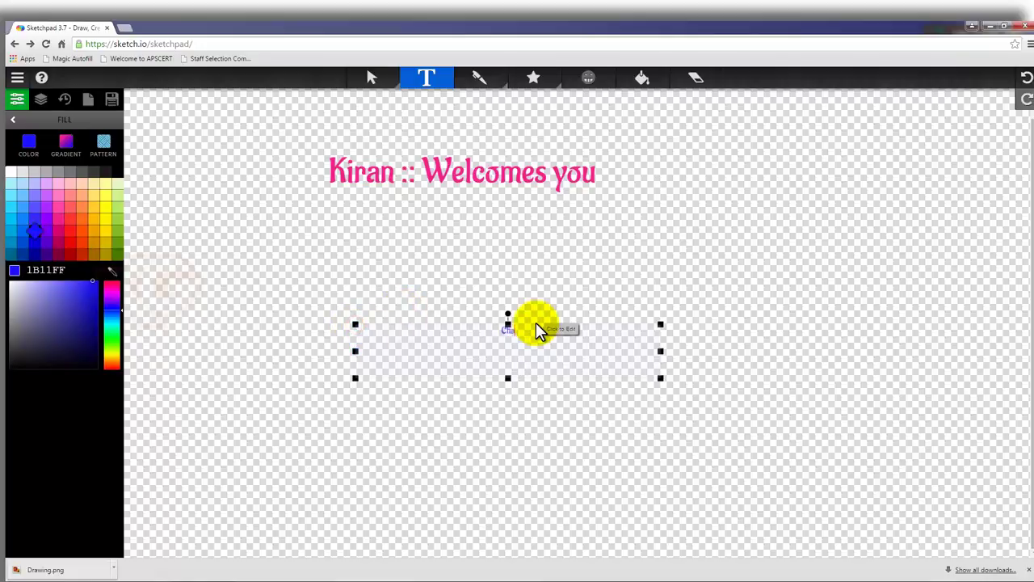
{"action": "type", "text": "Changed Information..."}
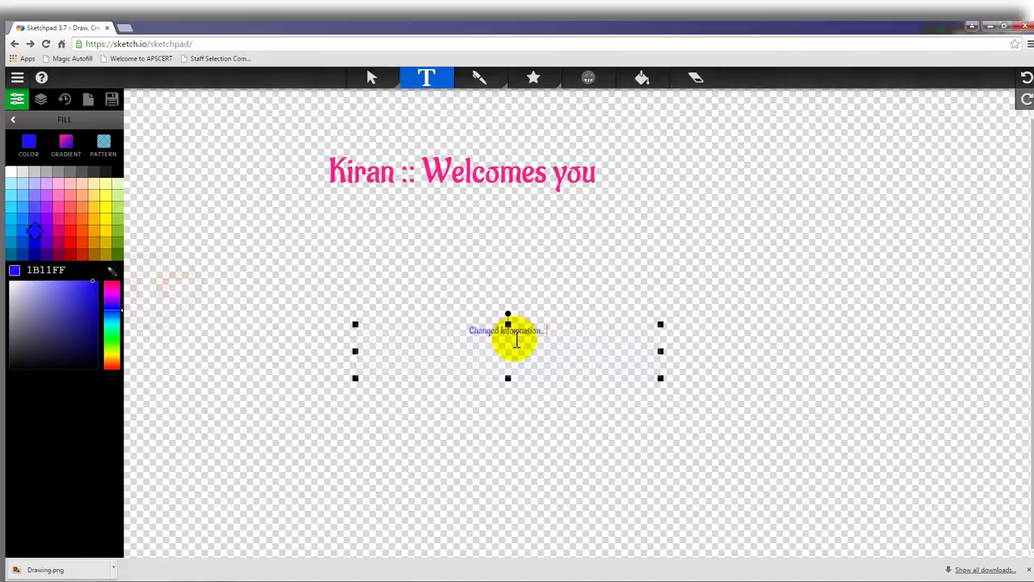
Fill that text with a purple gradient, then choose a red gradient angled at 103.
{"action": "left_click_drag", "start_coordinate": [552, 336], "coordinate": [460, 336]}
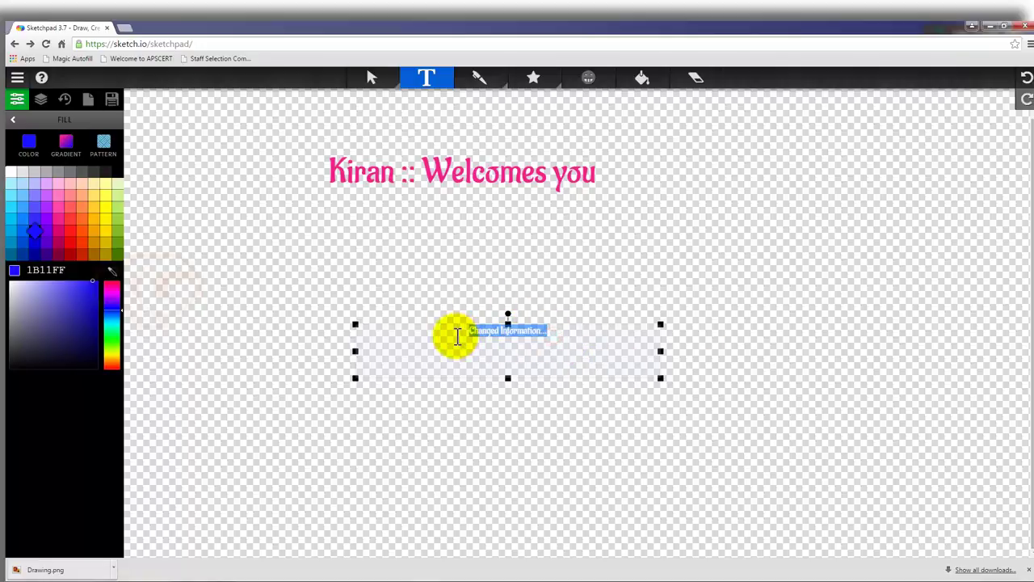
{"action": "left_click", "coordinate": [66, 145]}
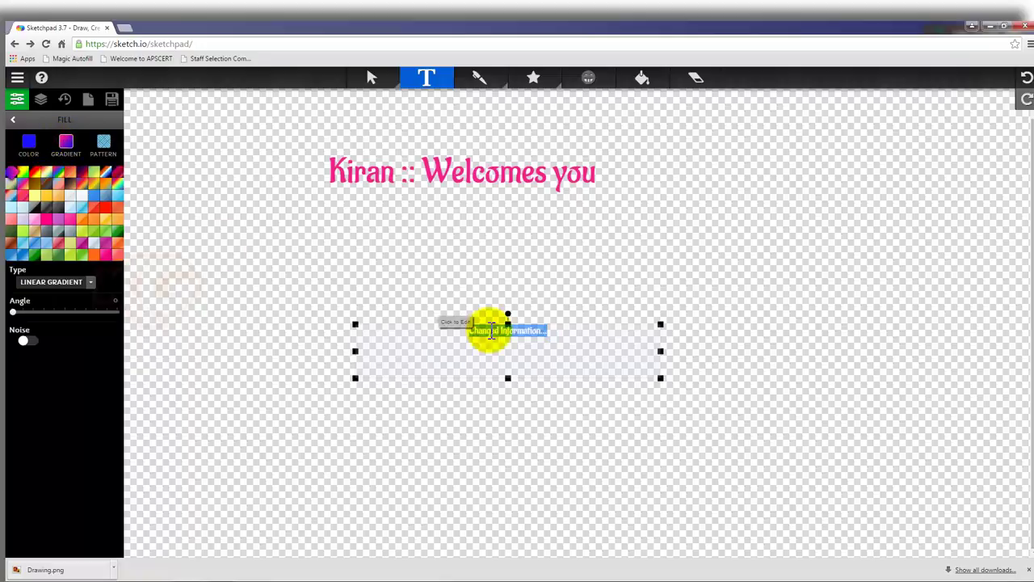
{"action": "left_click", "coordinate": [515, 251]}
{"action": "left_click", "coordinate": [551, 258]}
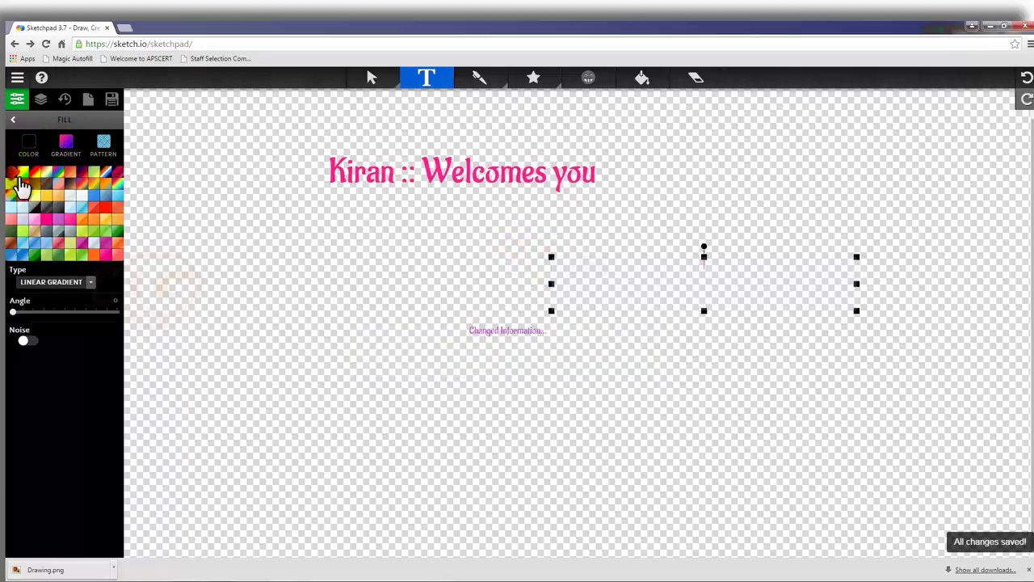
{"action": "left_click_drag", "start_coordinate": [13, 314], "coordinate": [42, 313]}
{"action": "left_click", "coordinate": [94, 212]}
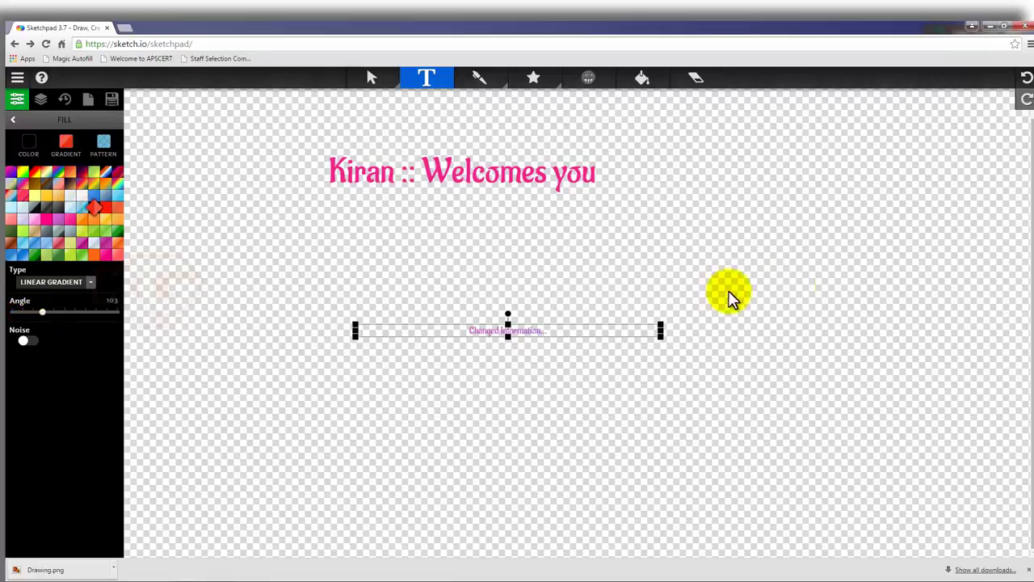
Add the text 'How is this ...' at the right and raise the font size to 83.
{"action": "left_click", "coordinate": [690, 246]}
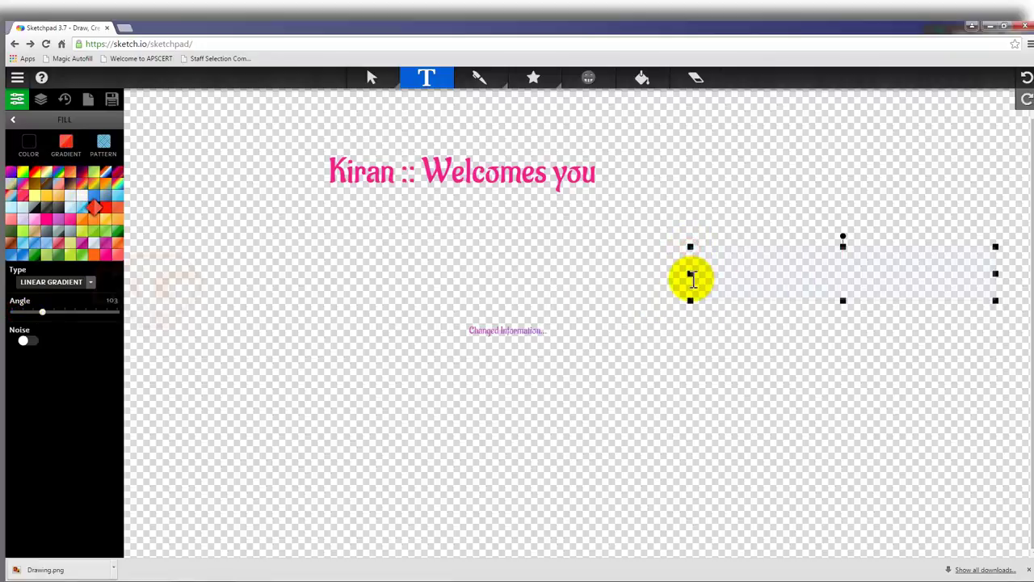
{"action": "type", "text": "How is this ..."}
{"action": "left_click", "coordinate": [13, 120]}
{"action": "left_click", "coordinate": [27, 368]}
{"action": "left_click_drag", "start_coordinate": [28, 371], "coordinate": [84, 371]}
Add a large 'Feel the Gradient...' text line near the bottom.
{"action": "left_click", "coordinate": [434, 321]}
{"action": "left_click", "coordinate": [530, 439]}
{"action": "type", "text": "Feel the Gradient"}
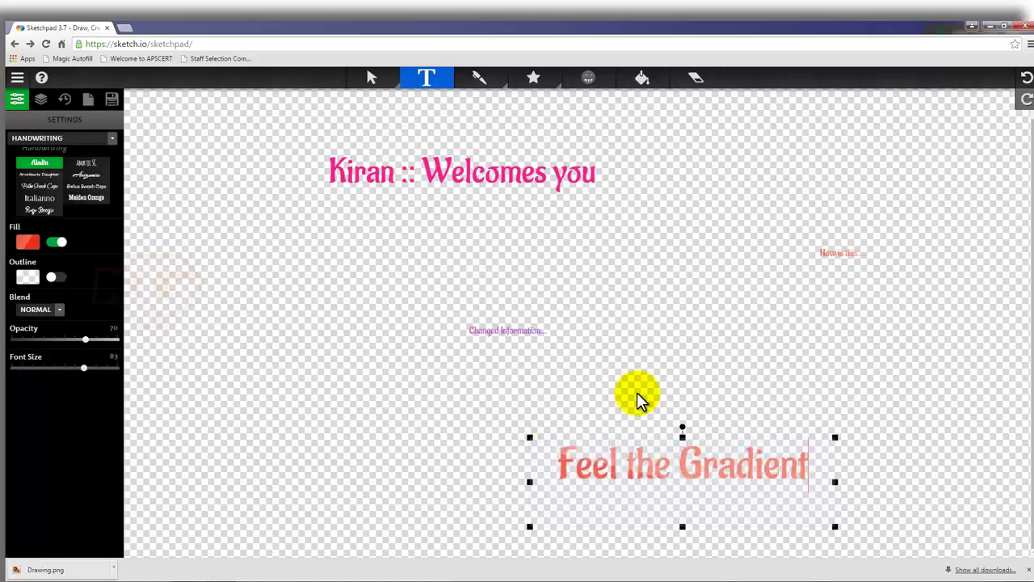
{"action": "type", "text": "..."}
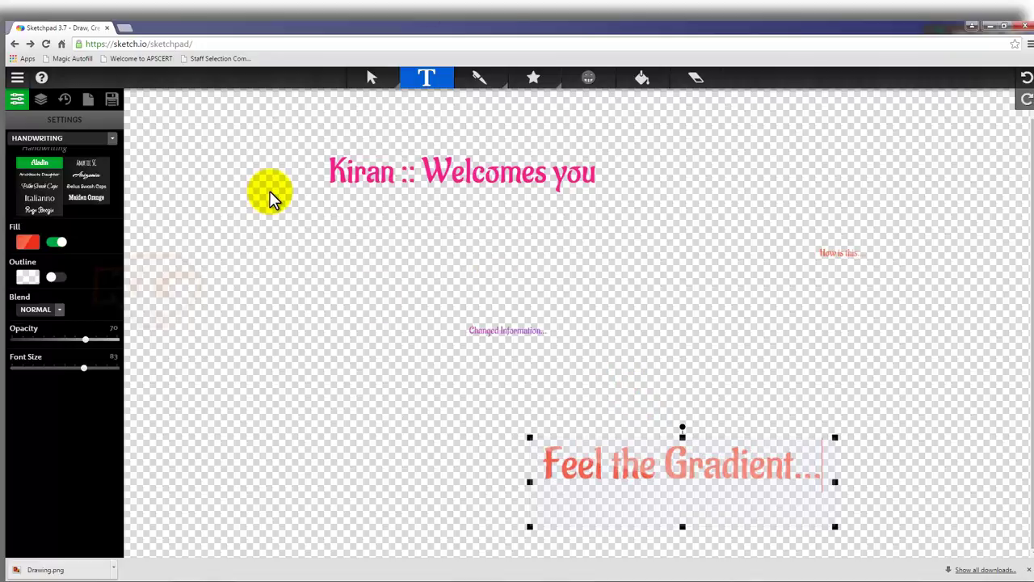
Marquee-select every text line on the canvas and delete them all.
{"action": "left_click_drag", "start_coordinate": [238, 146], "coordinate": [922, 487]}
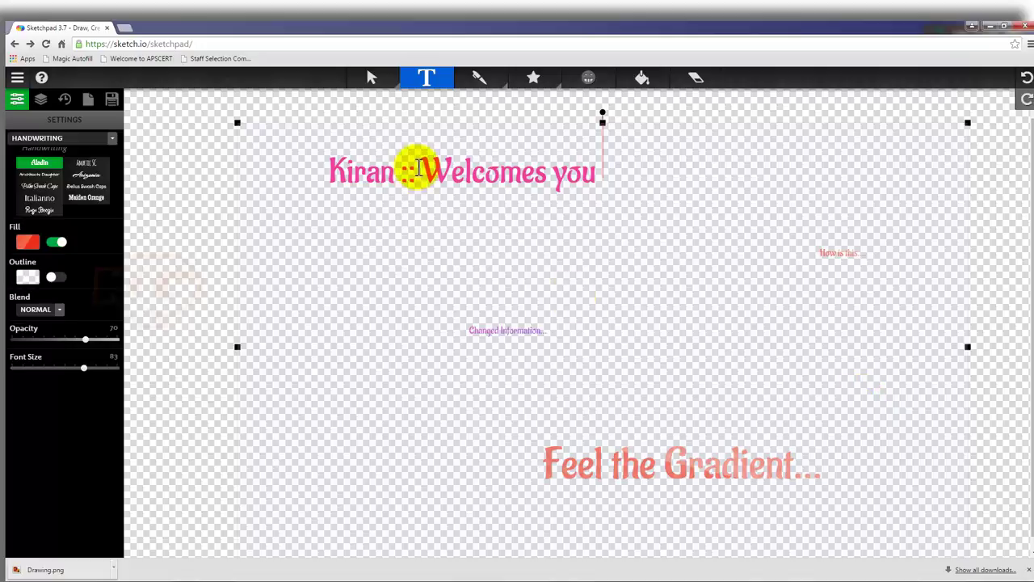
{"action": "left_click", "coordinate": [371, 78]}
{"action": "left_click_drag", "start_coordinate": [223, 137], "coordinate": [934, 494]}
{"action": "key", "text": "Delete"}
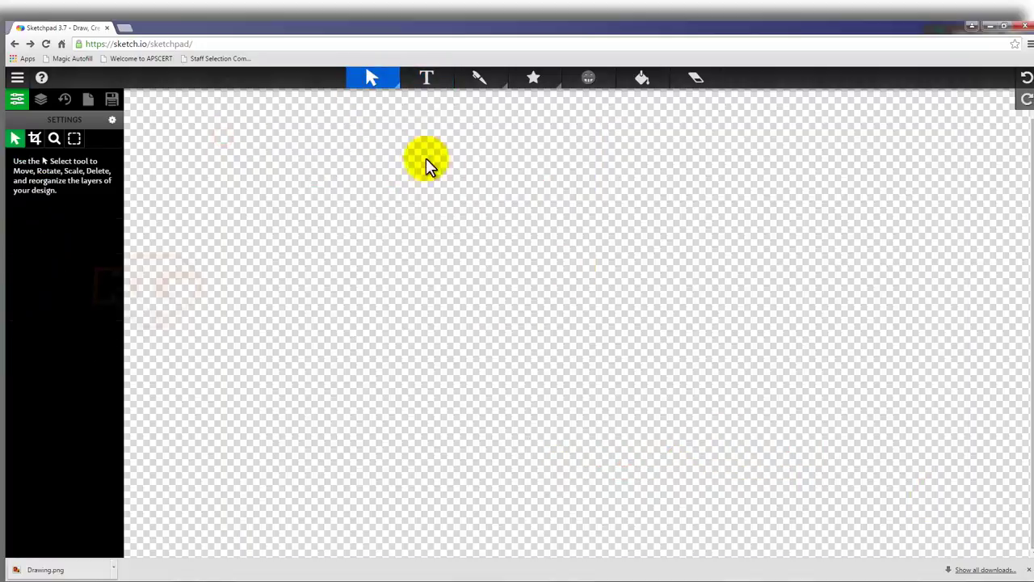
Switch to the Pencil brush with a solid black 000000 fill and size 15.
{"action": "left_click", "coordinate": [432, 91]}
{"action": "left_click", "coordinate": [501, 88]}
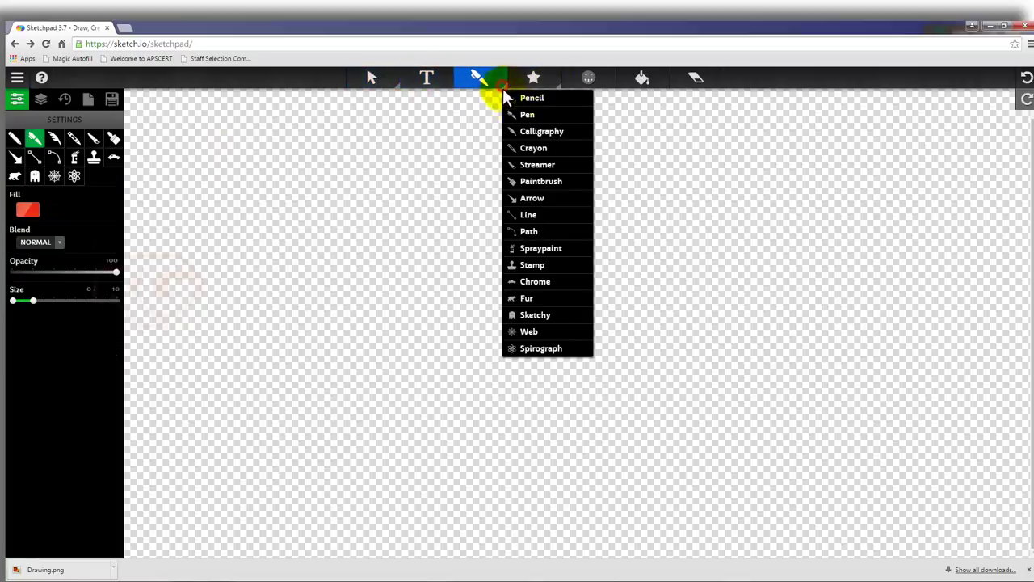
{"action": "left_click", "coordinate": [521, 98]}
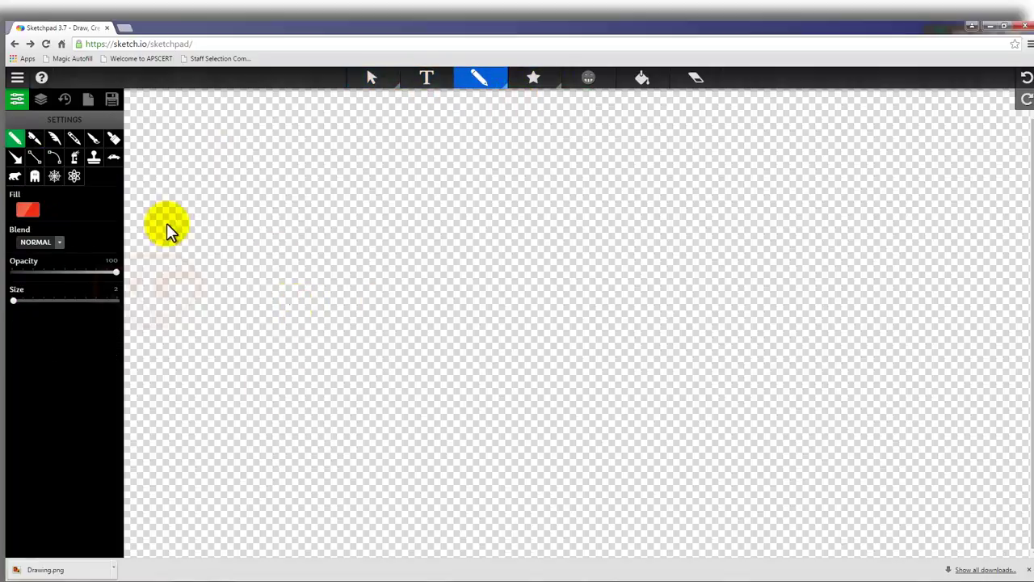
{"action": "left_click", "coordinate": [13, 301]}
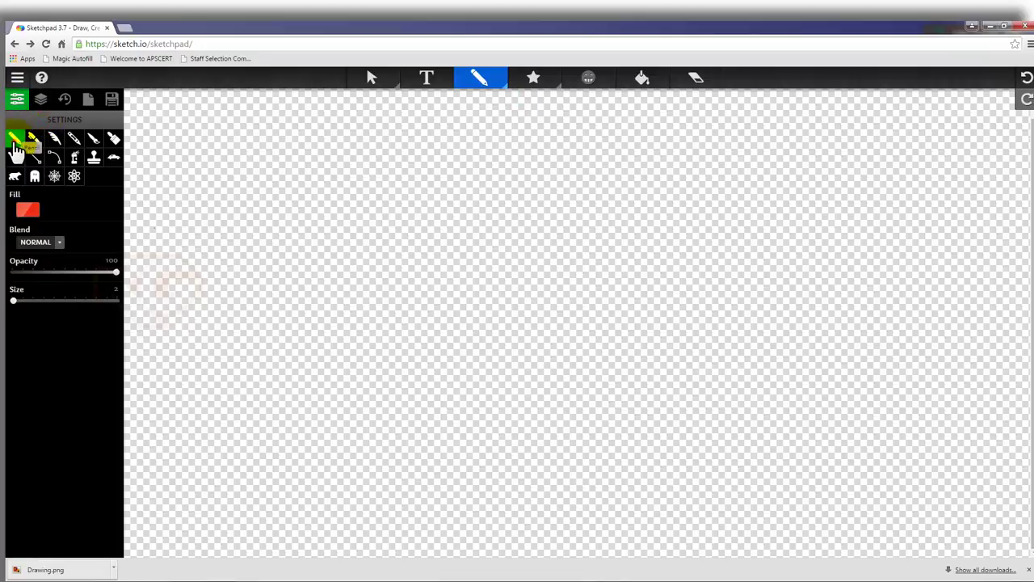
{"action": "left_click", "coordinate": [29, 215]}
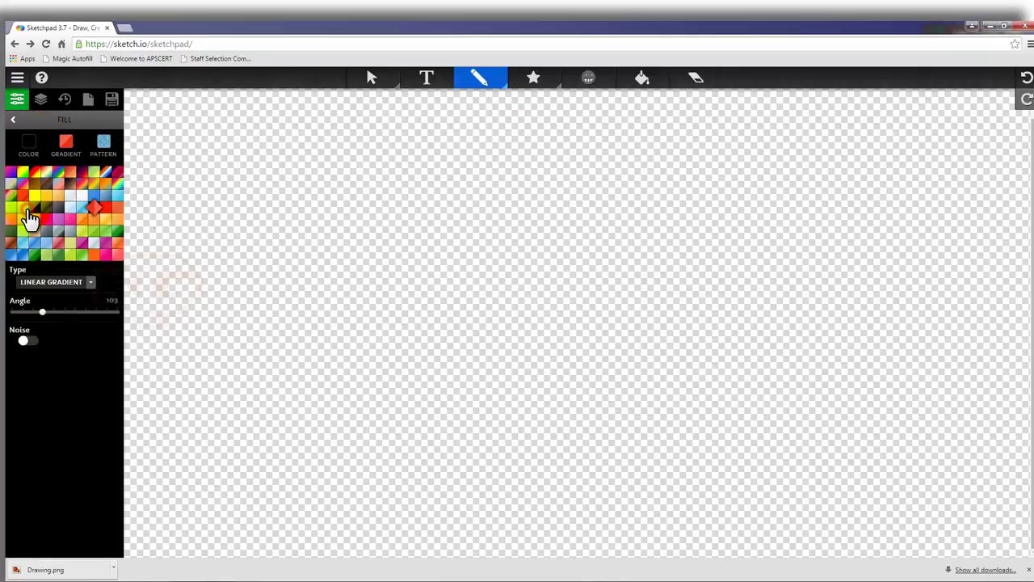
{"action": "left_click", "coordinate": [29, 147]}
{"action": "left_click", "coordinate": [12, 121]}
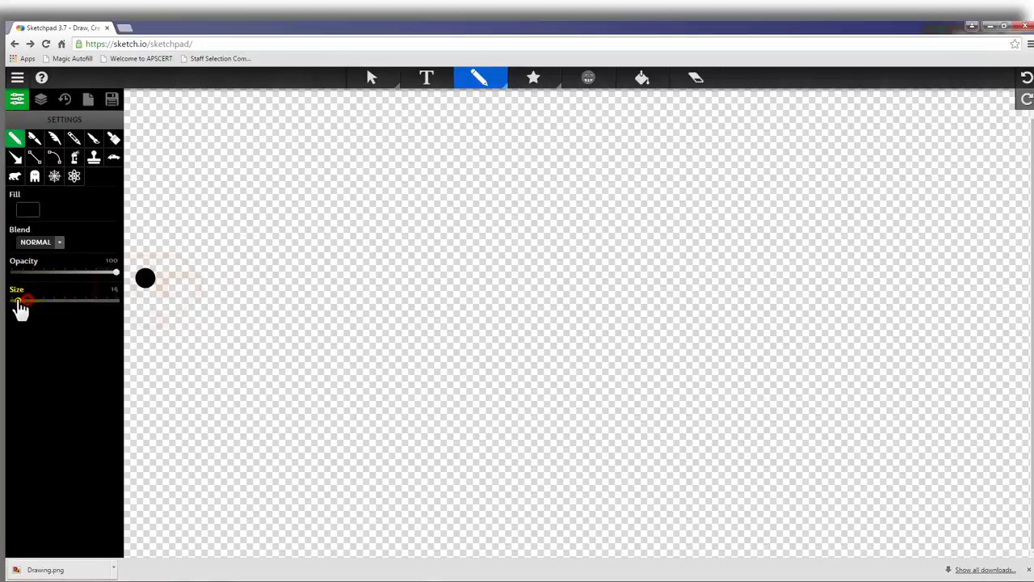
{"action": "left_click", "coordinate": [29, 210]}
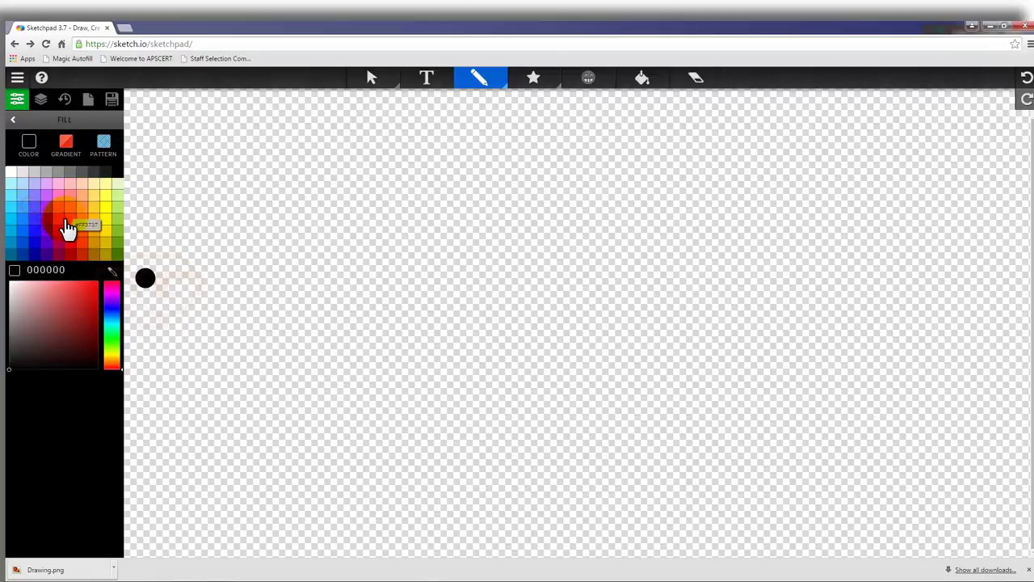
Sketch a red FF3737 mountain line, rectangle and long arrow, then a blue 1B11FF arrow across the mountain.
{"action": "left_click", "coordinate": [70, 218]}
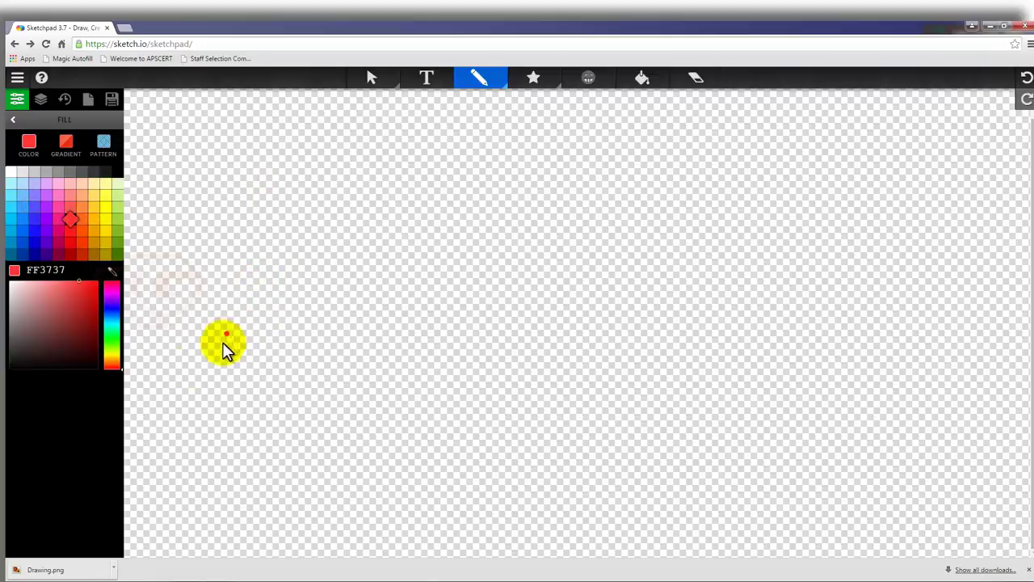
{"action": "mouse_move", "coordinate": [145, 404]}
{"action": "left_mouse_down"}
{"action": "mouse_move", "coordinate": [201, 363]}
{"action": "mouse_move", "coordinate": [254, 295]}
{"action": "left_mouse_up"}
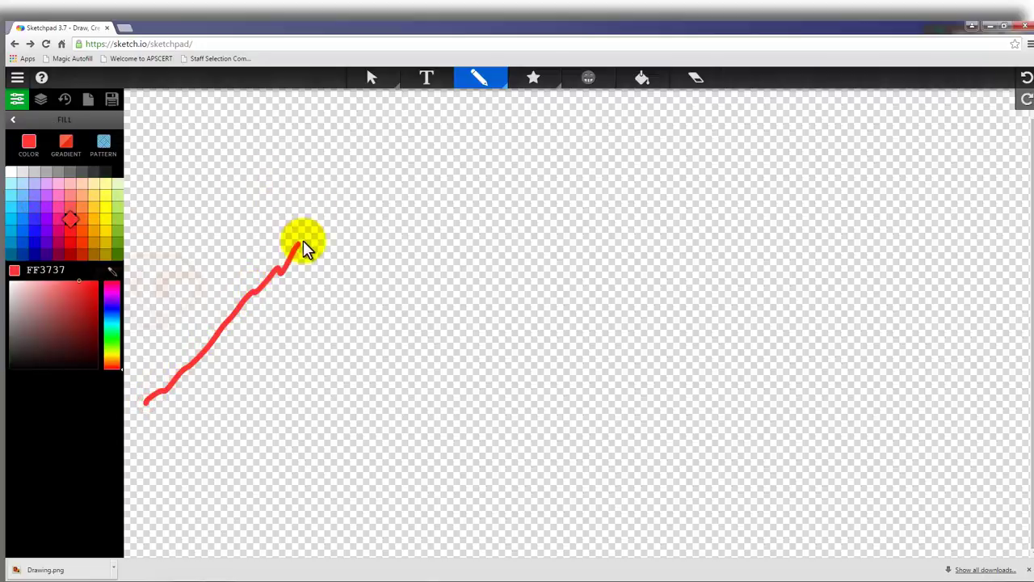
{"action": "mouse_move", "coordinate": [304, 244]}
{"action": "left_mouse_down"}
{"action": "mouse_move", "coordinate": [350, 204]}
{"action": "mouse_move", "coordinate": [386, 293]}
{"action": "mouse_move", "coordinate": [453, 362]}
{"action": "left_mouse_up"}
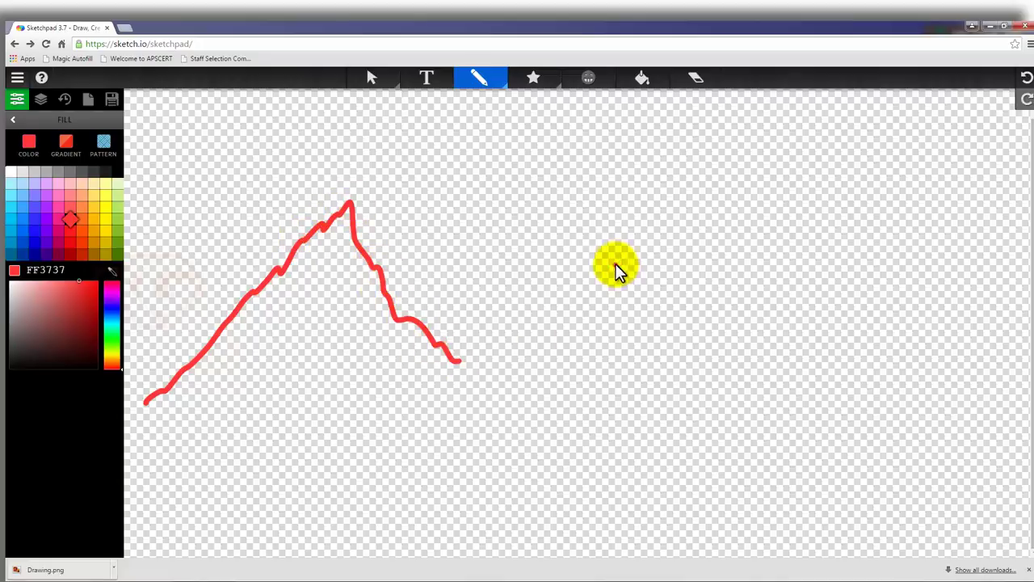
{"action": "mouse_move", "coordinate": [654, 234]}
{"action": "left_mouse_down"}
{"action": "mouse_move", "coordinate": [661, 283]}
{"action": "mouse_move", "coordinate": [736, 276]}
{"action": "left_mouse_up"}
{"action": "mouse_move", "coordinate": [703, 239]}
{"action": "left_mouse_down"}
{"action": "mouse_move", "coordinate": [658, 241]}
{"action": "mouse_move", "coordinate": [660, 267]}
{"action": "left_mouse_up"}
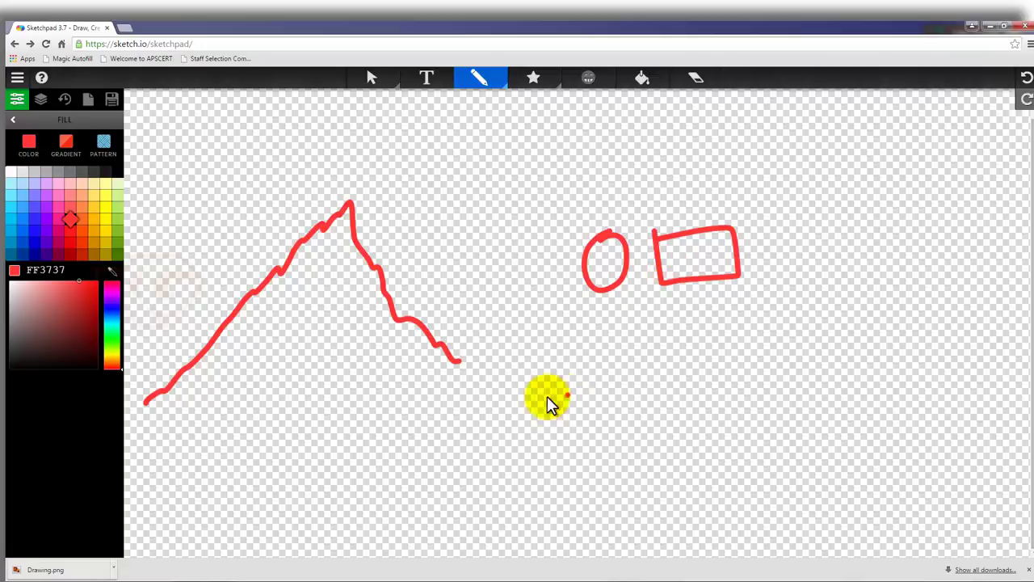
{"action": "mouse_move", "coordinate": [485, 390]}
{"action": "left_mouse_down"}
{"action": "mouse_move", "coordinate": [813, 363]}
{"action": "mouse_move", "coordinate": [785, 365]}
{"action": "left_mouse_up"}
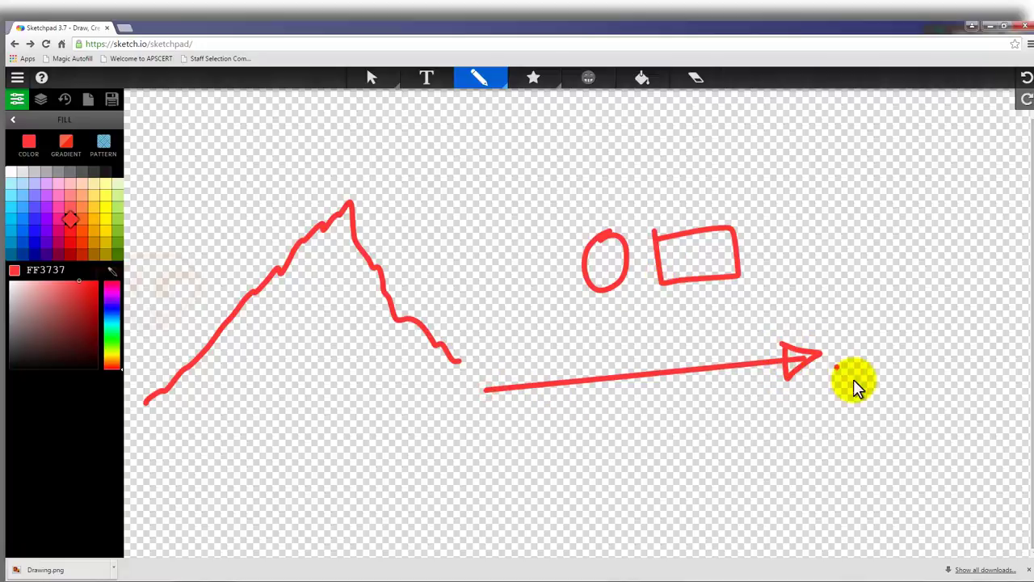
{"action": "left_click", "coordinate": [35, 228]}
{"action": "mouse_move", "coordinate": [375, 428]}
{"action": "left_mouse_down"}
{"action": "mouse_move", "coordinate": [511, 253]}
{"action": "mouse_move", "coordinate": [516, 296]}
{"action": "left_mouse_up"}
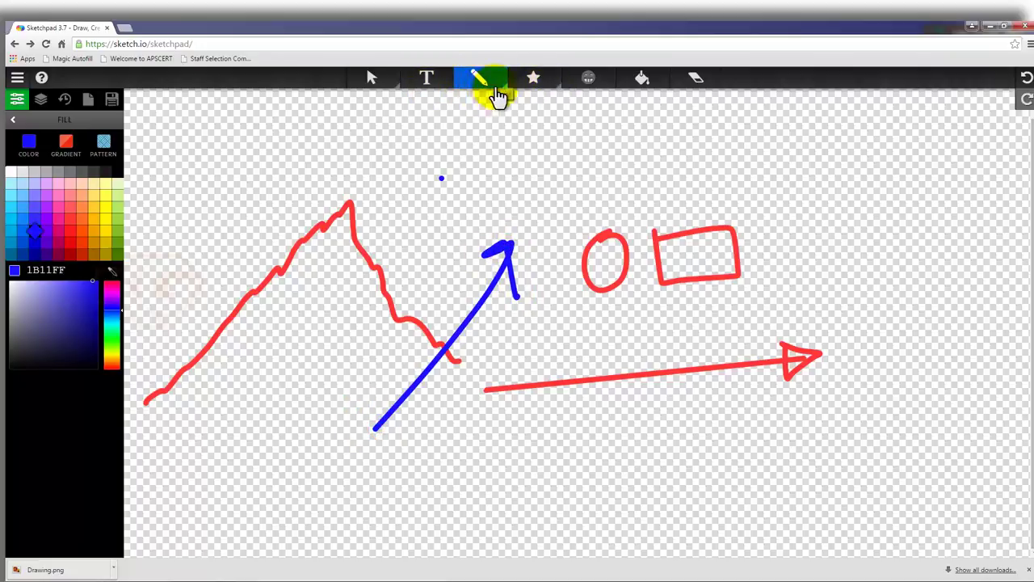
Draw thin blue Pen loops with an arrowhead, then a thick size-33 blue curve under the red arrow.
{"action": "left_click", "coordinate": [504, 85]}
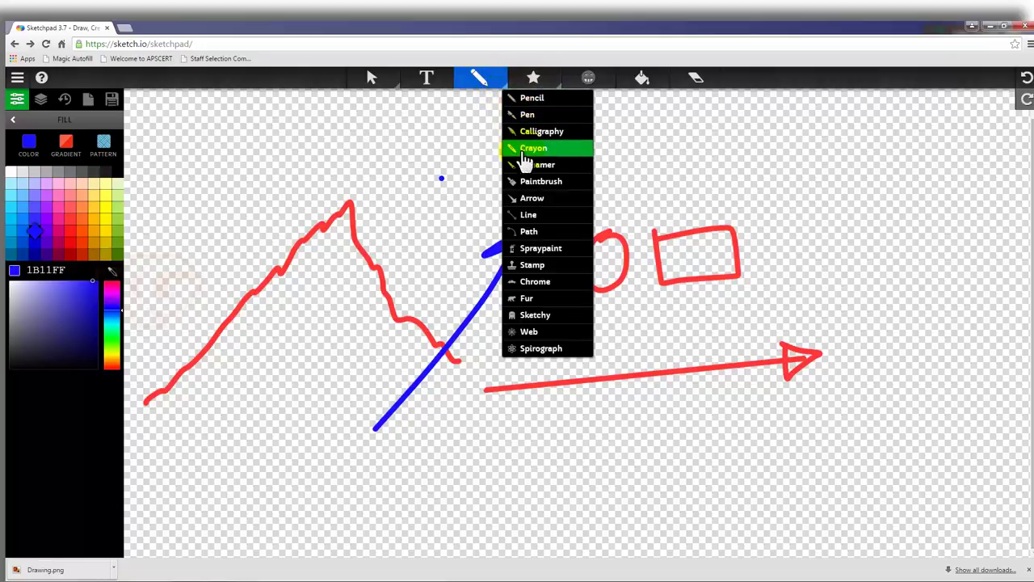
{"action": "left_click", "coordinate": [529, 117]}
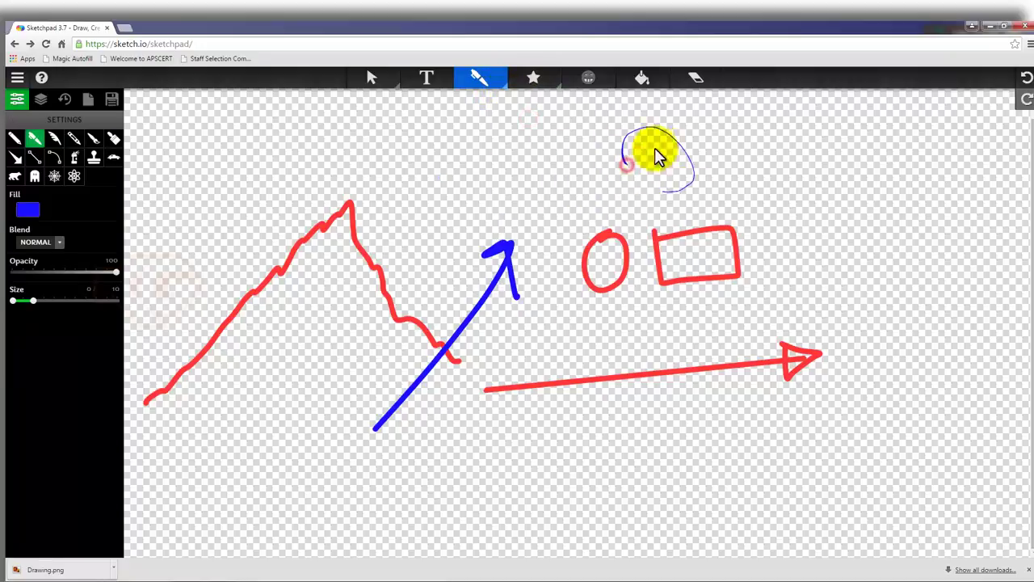
{"action": "left_click_drag", "start_coordinate": [673, 157], "coordinate": [671, 279]}
{"action": "left_click_drag", "start_coordinate": [663, 316], "coordinate": [687, 294]}
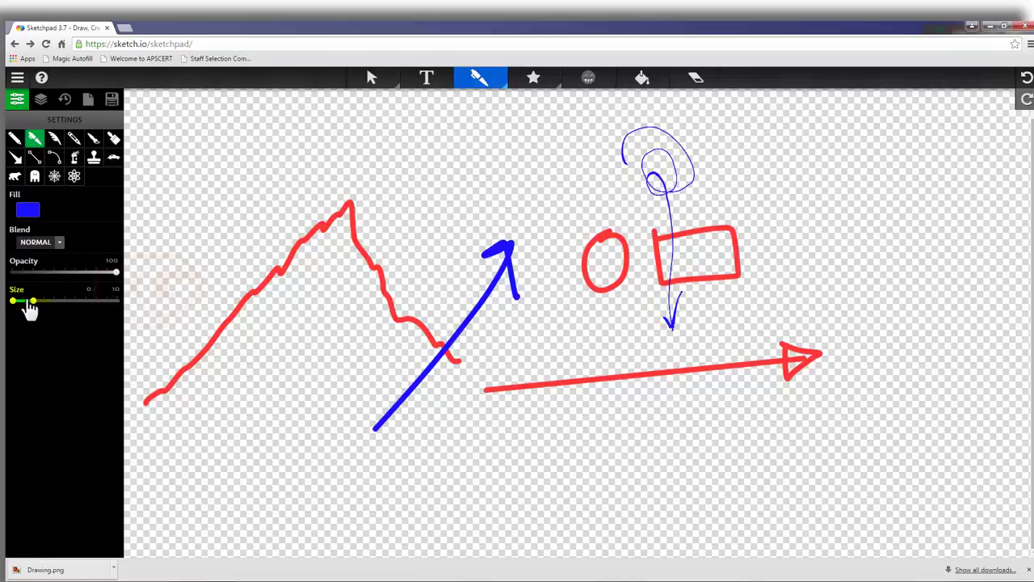
{"action": "left_click_drag", "start_coordinate": [37, 304], "coordinate": [80, 303]}
{"action": "mouse_move", "coordinate": [514, 447]}
{"action": "left_mouse_down"}
{"action": "mouse_move", "coordinate": [588, 428]}
{"action": "mouse_move", "coordinate": [636, 400]}
{"action": "mouse_move", "coordinate": [749, 378]}
{"action": "left_mouse_up"}
Add a hook to the blue curve with the Calligraphy brush.
{"action": "left_click", "coordinate": [501, 84]}
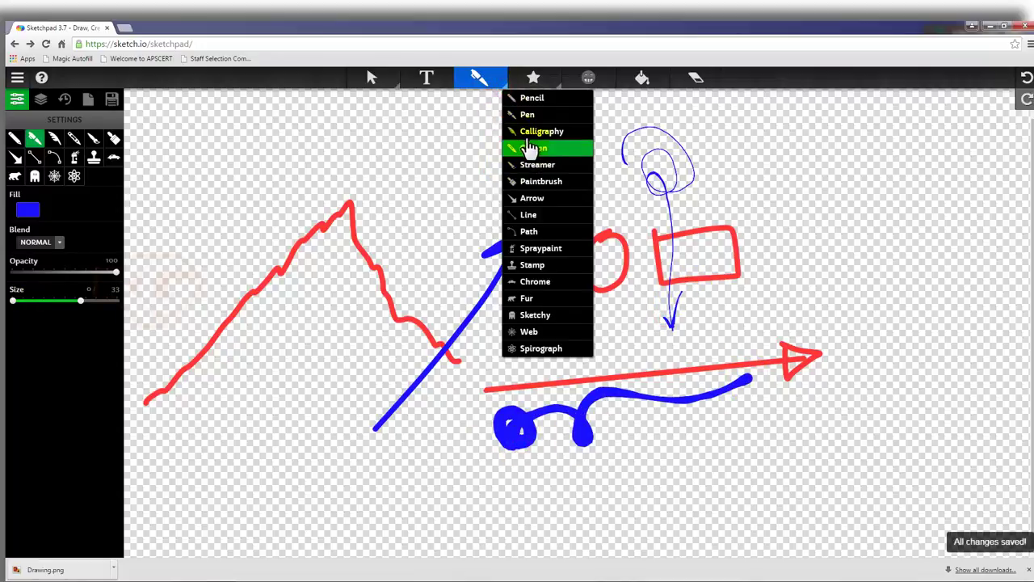
{"action": "left_click", "coordinate": [534, 134]}
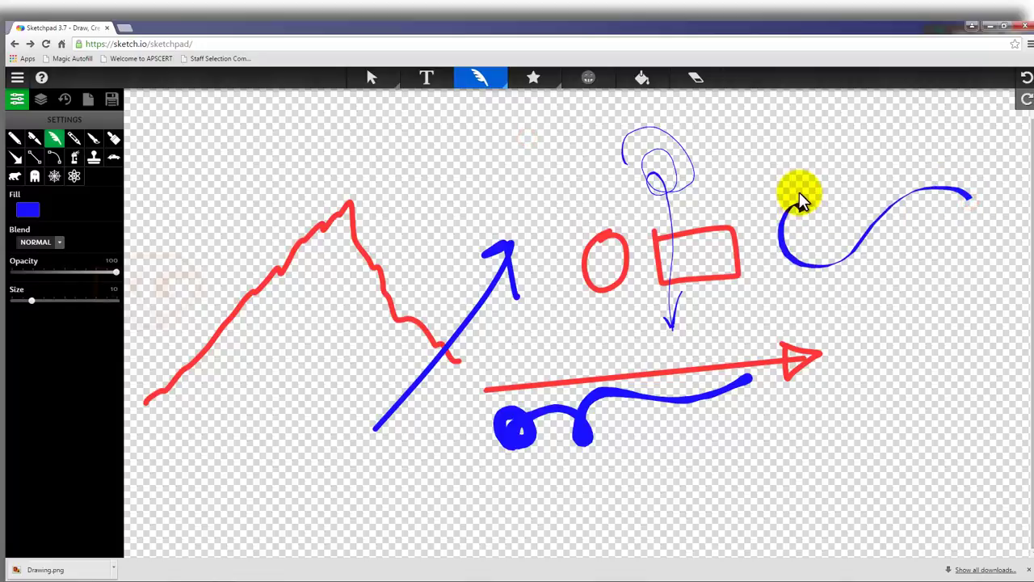
{"action": "left_click_drag", "start_coordinate": [799, 198], "coordinate": [801, 208]}
Switch to the Crayon brush and delete every drawing with Ctrl+A and Delete.
{"action": "left_click", "coordinate": [503, 87]}
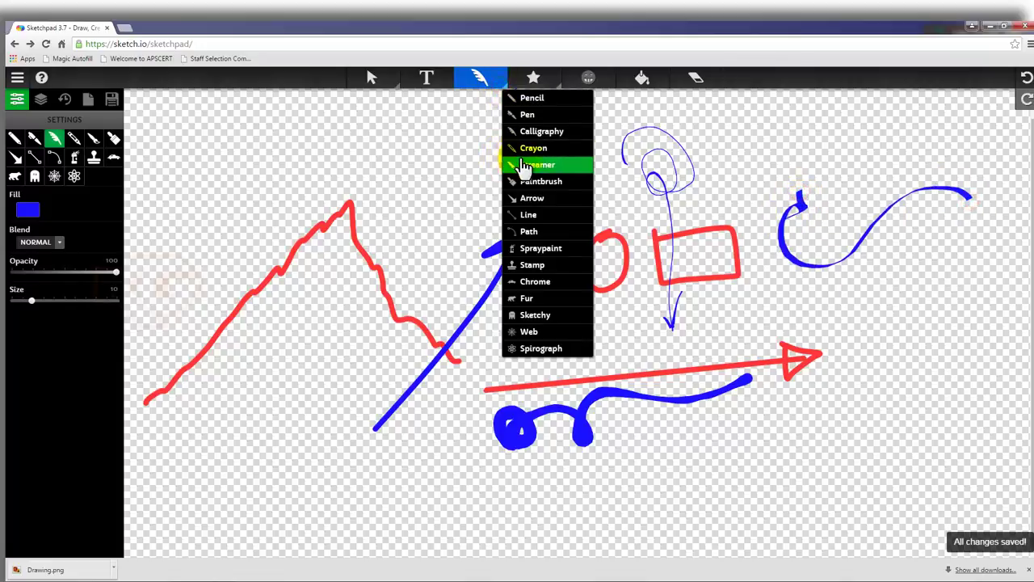
{"action": "left_click", "coordinate": [525, 147]}
{"action": "key", "text": "ctrl+a"}
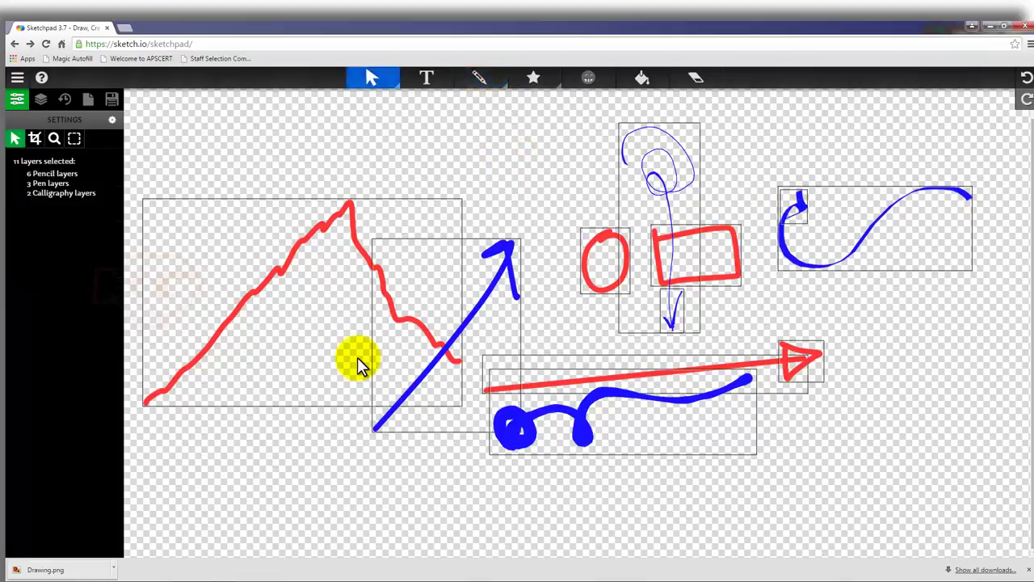
{"action": "key", "text": "Delete"}
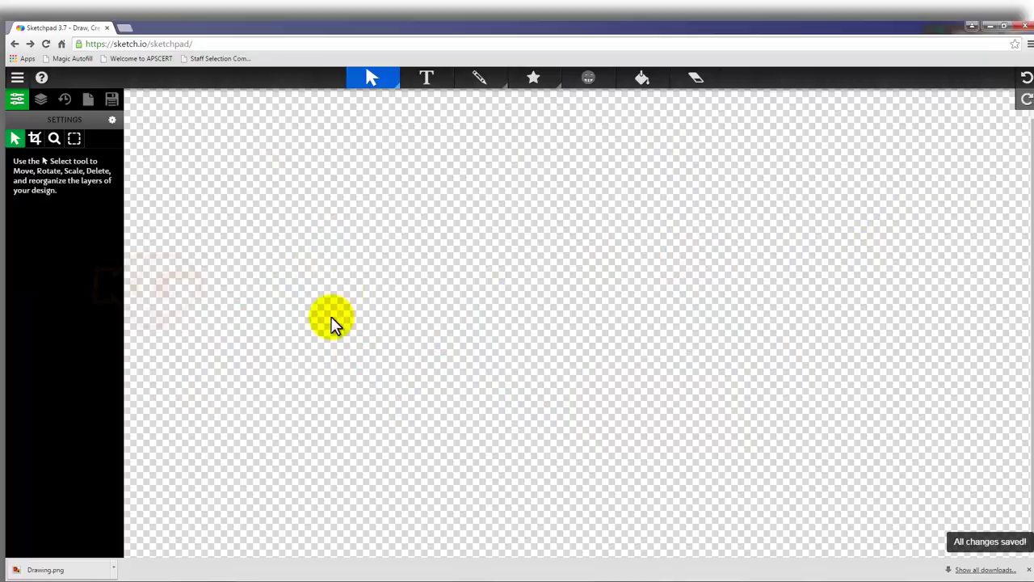
Set the brush colour to brownish gold and draw the brown tree trunk.
{"action": "left_click", "coordinate": [479, 84]}
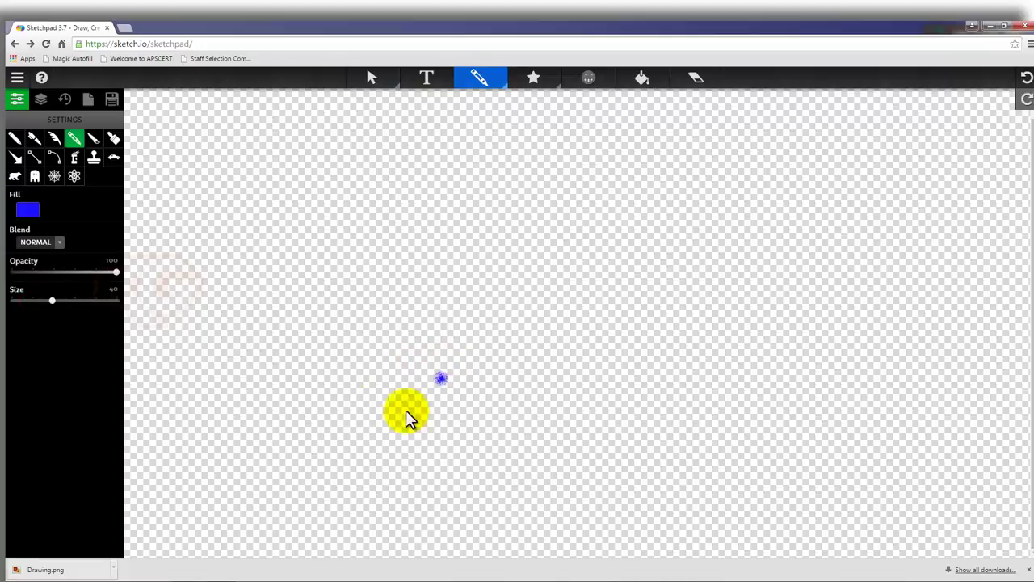
{"action": "left_click", "coordinate": [28, 210]}
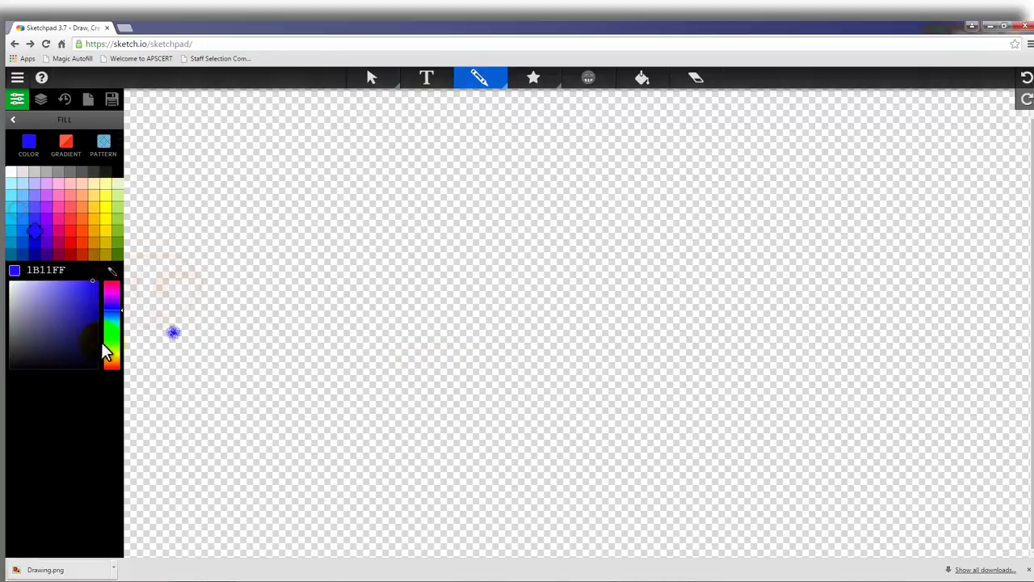
{"action": "left_click_drag", "start_coordinate": [105, 346], "coordinate": [114, 359]}
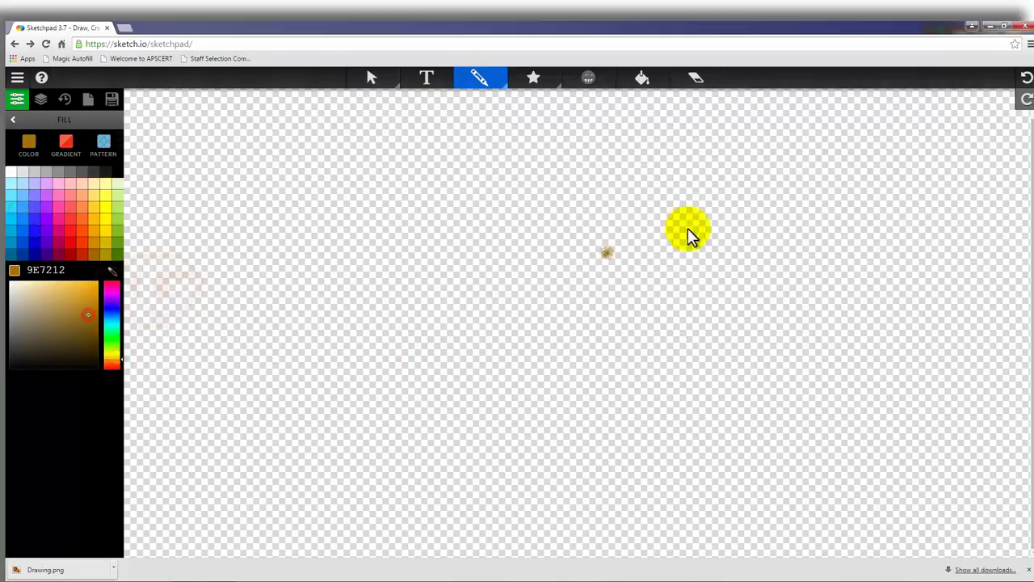
{"action": "left_click_drag", "start_coordinate": [637, 338], "coordinate": [687, 424]}
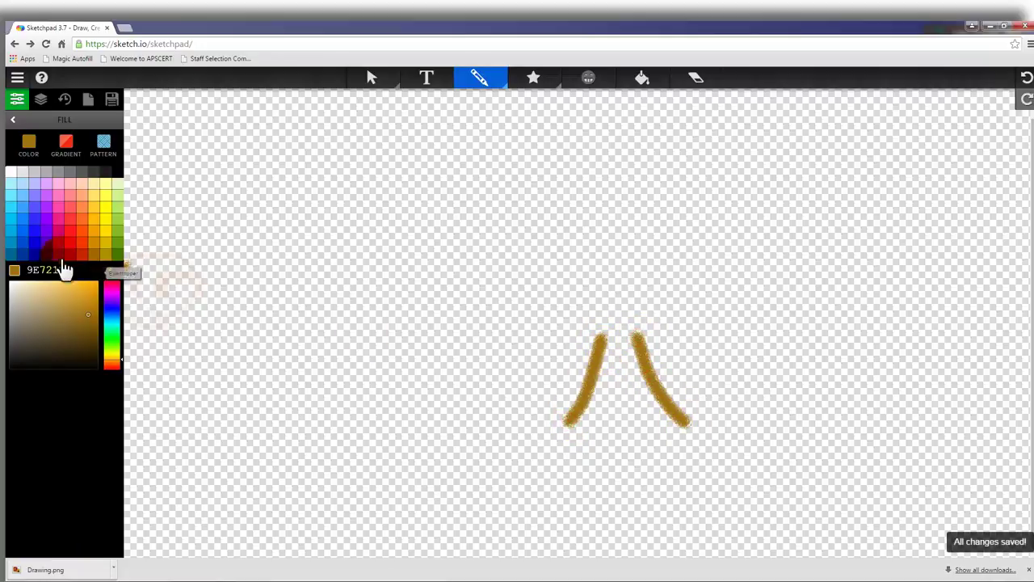
Draw the green leafy crown, then draw the brown two-peaked mountain line behind the tree.
{"action": "left_click", "coordinate": [117, 254]}
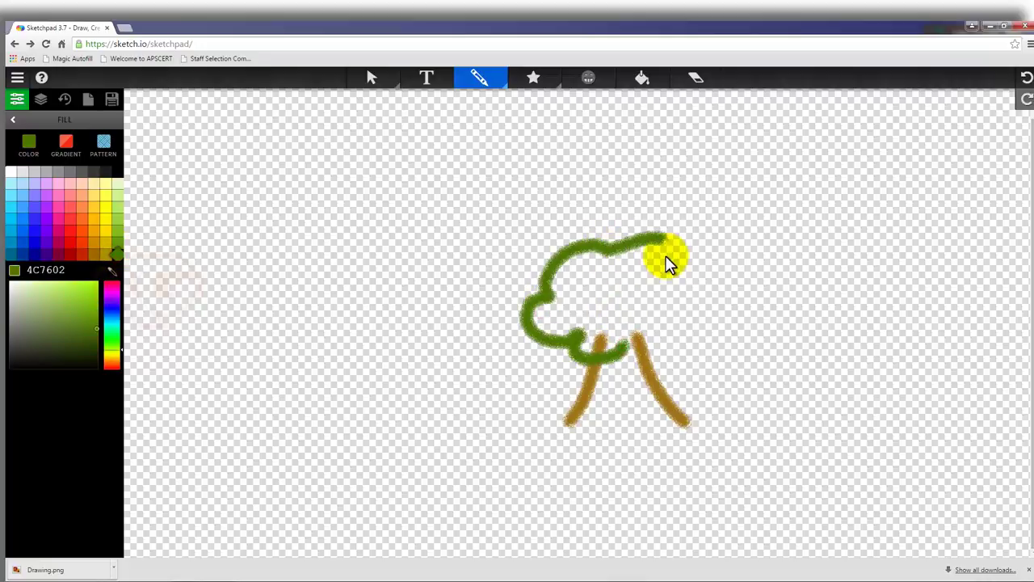
{"action": "left_click_drag", "start_coordinate": [667, 259], "coordinate": [709, 342]}
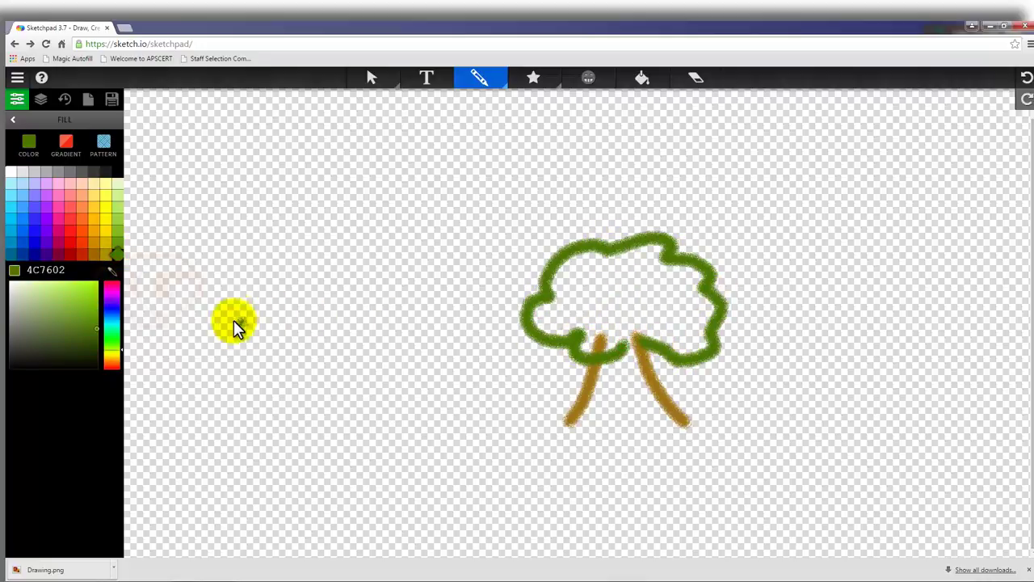
{"action": "left_click", "coordinate": [117, 359]}
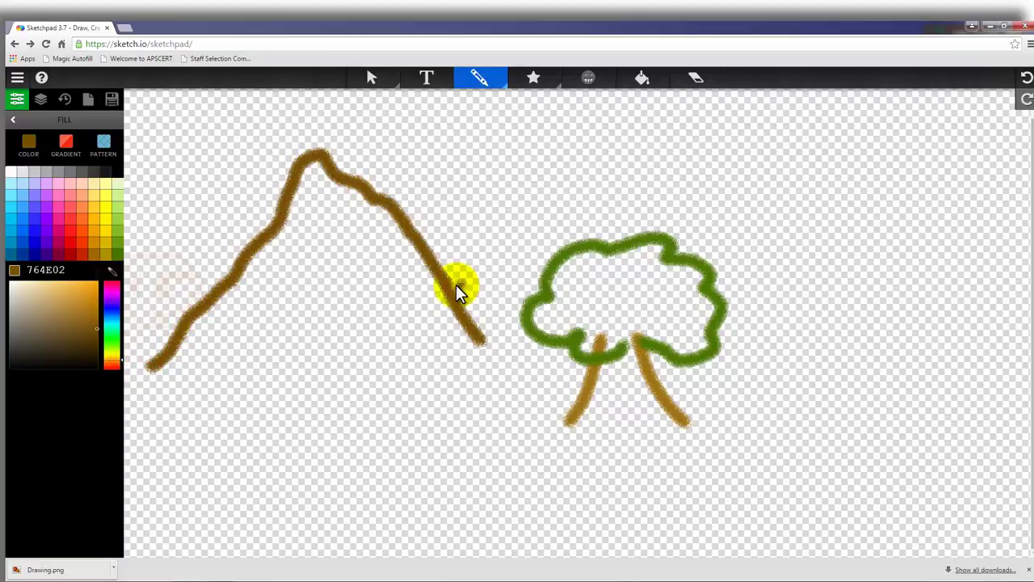
{"action": "mouse_move", "coordinate": [455, 284]}
{"action": "left_mouse_down"}
{"action": "mouse_move", "coordinate": [536, 220]}
{"action": "mouse_move", "coordinate": [695, 148]}
{"action": "mouse_move", "coordinate": [863, 317]}
{"action": "left_mouse_up"}
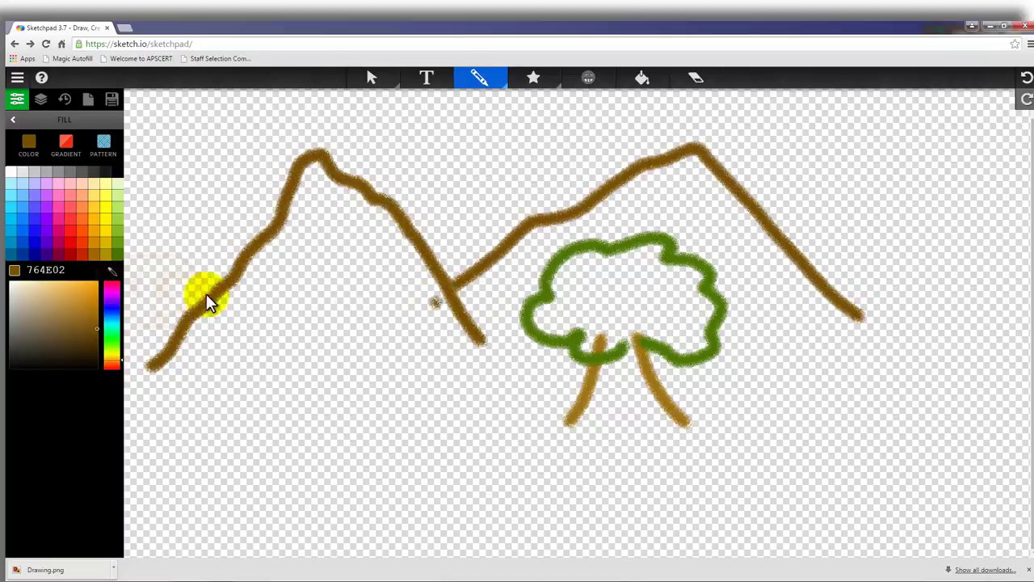
Paint a round red FF1B1B sun between the peaks and dab yellow and orange over it.
{"action": "left_click", "coordinate": [70, 235]}
{"action": "left_click", "coordinate": [462, 220]}
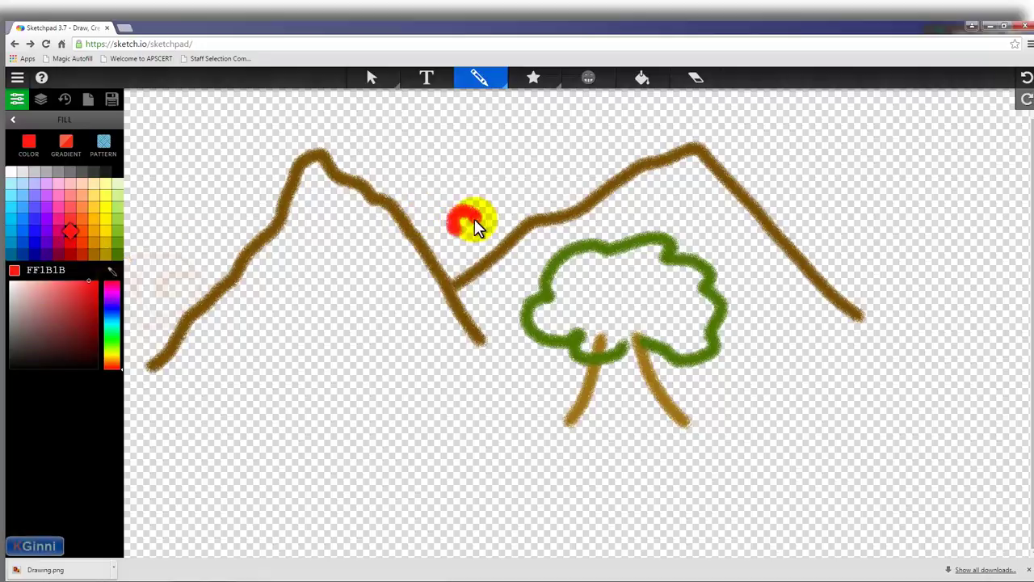
{"action": "left_click_drag", "start_coordinate": [472, 215], "coordinate": [461, 214]}
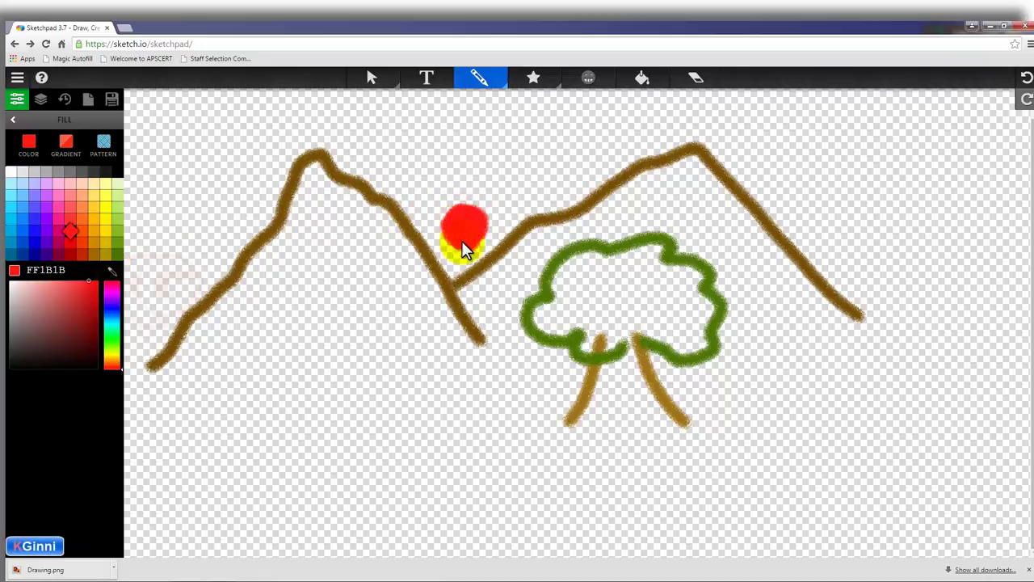
{"action": "left_click", "coordinate": [113, 357]}
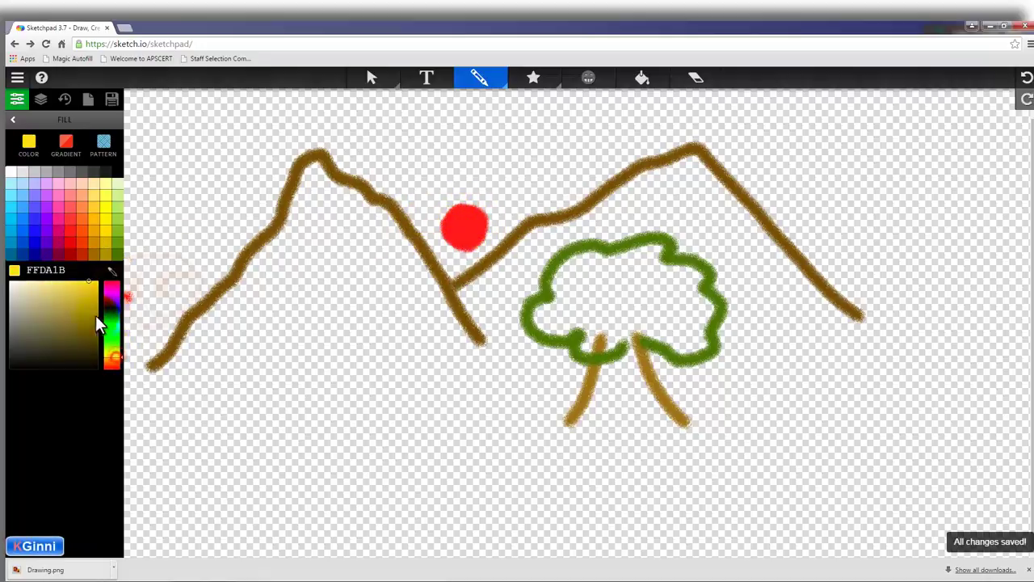
{"action": "left_click", "coordinate": [85, 224]}
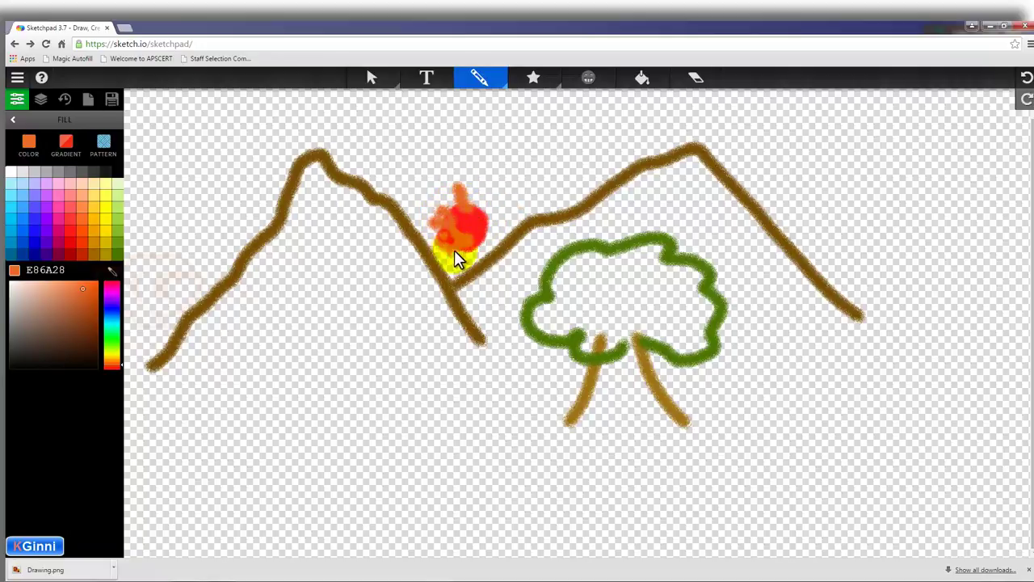
{"action": "left_click", "coordinate": [391, 317]}
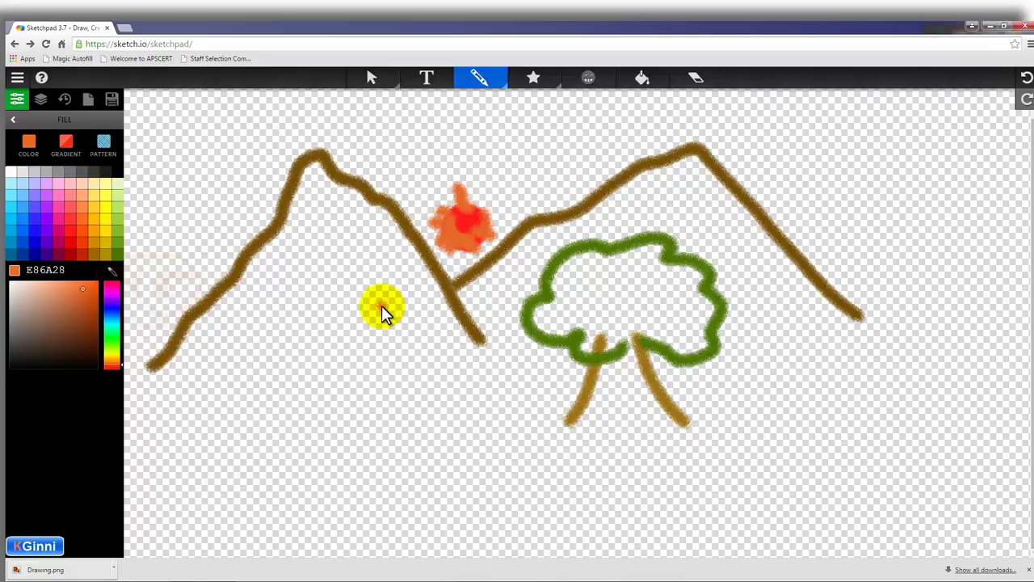
Clear the canvas and draw orange arrows radiating from one point with the Arrow brush.
{"action": "key", "text": "ctrl+a"}
{"action": "key", "text": "Delete"}
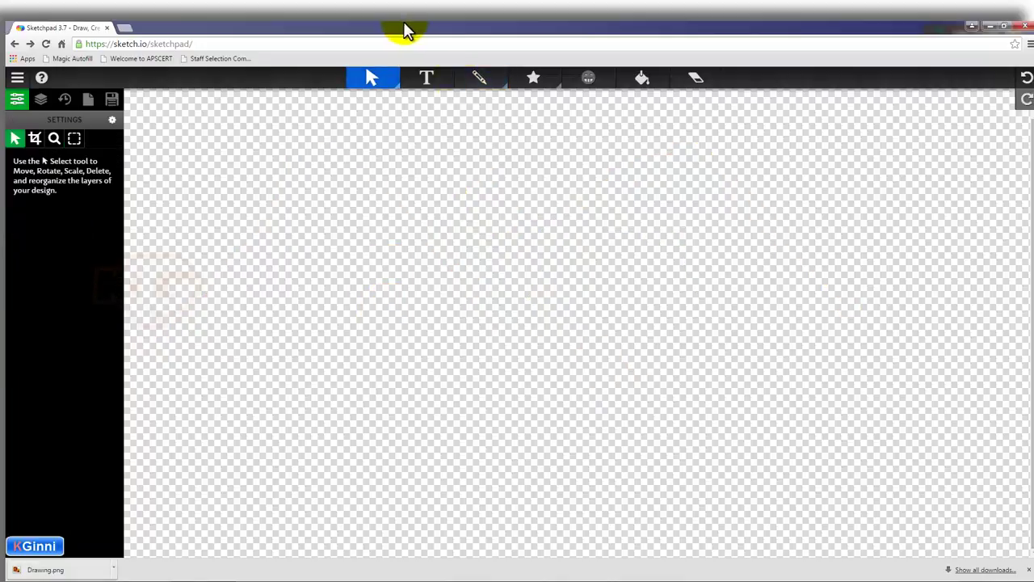
{"action": "left_click", "coordinate": [508, 85]}
{"action": "left_click", "coordinate": [502, 86]}
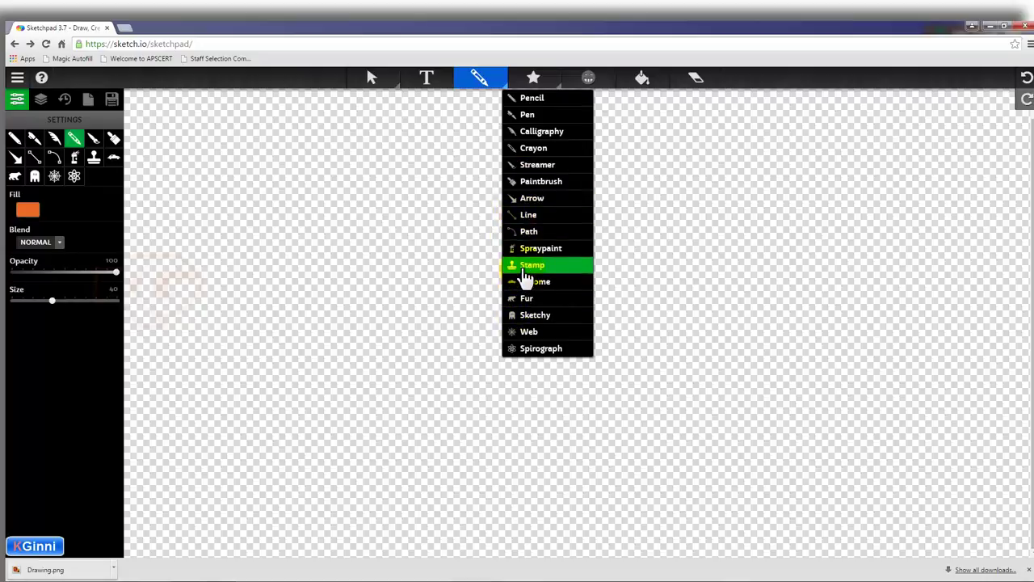
{"action": "left_click", "coordinate": [508, 200]}
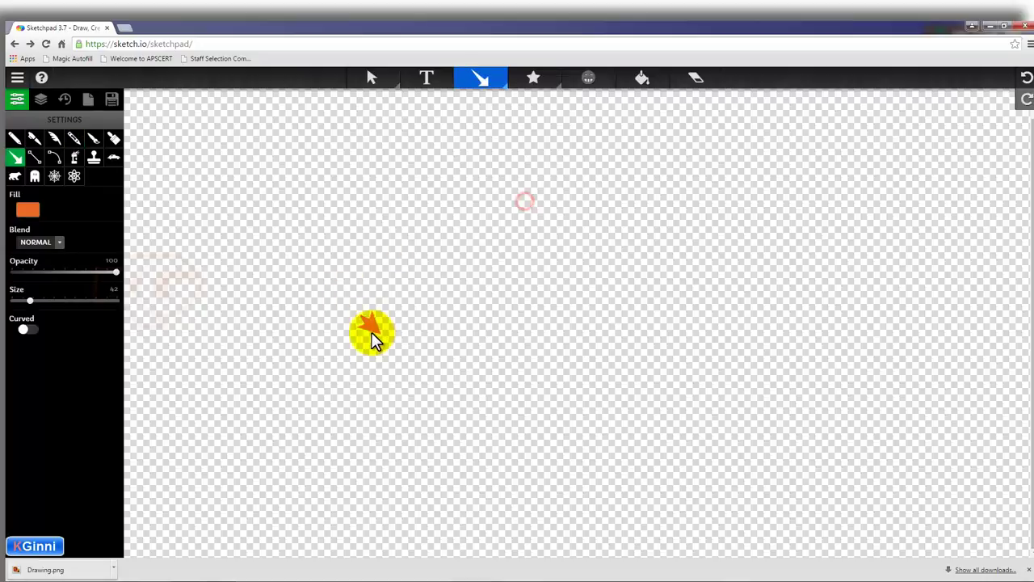
{"action": "mouse_move", "coordinate": [370, 332]}
{"action": "left_mouse_down"}
{"action": "mouse_move", "coordinate": [445, 323]}
{"action": "mouse_move", "coordinate": [461, 269]}
{"action": "mouse_move", "coordinate": [449, 307]}
{"action": "left_mouse_up"}
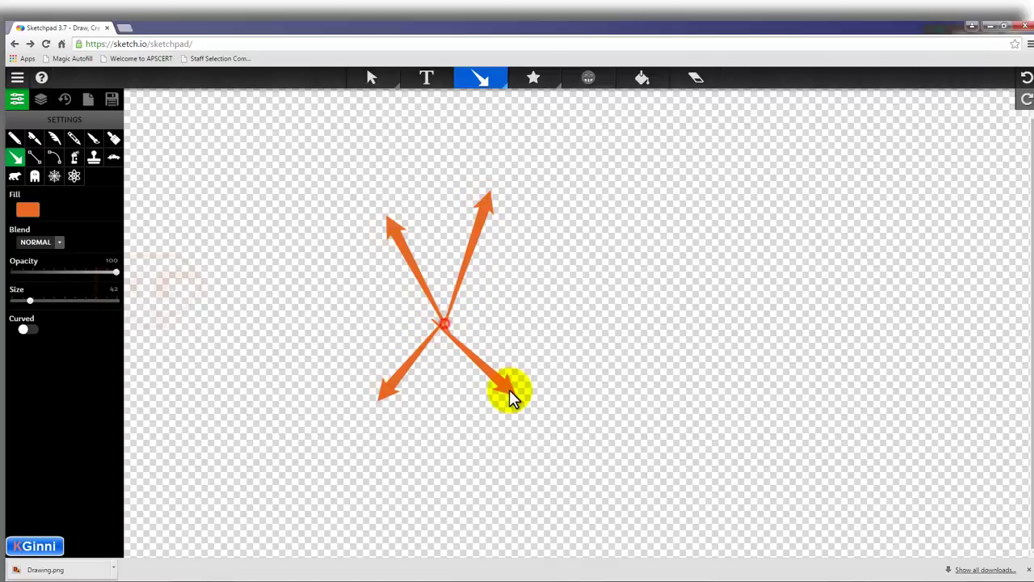
Switch the colour to blue 1B11FF and draw three more arrows from the same centre.
{"action": "left_click", "coordinate": [24, 212]}
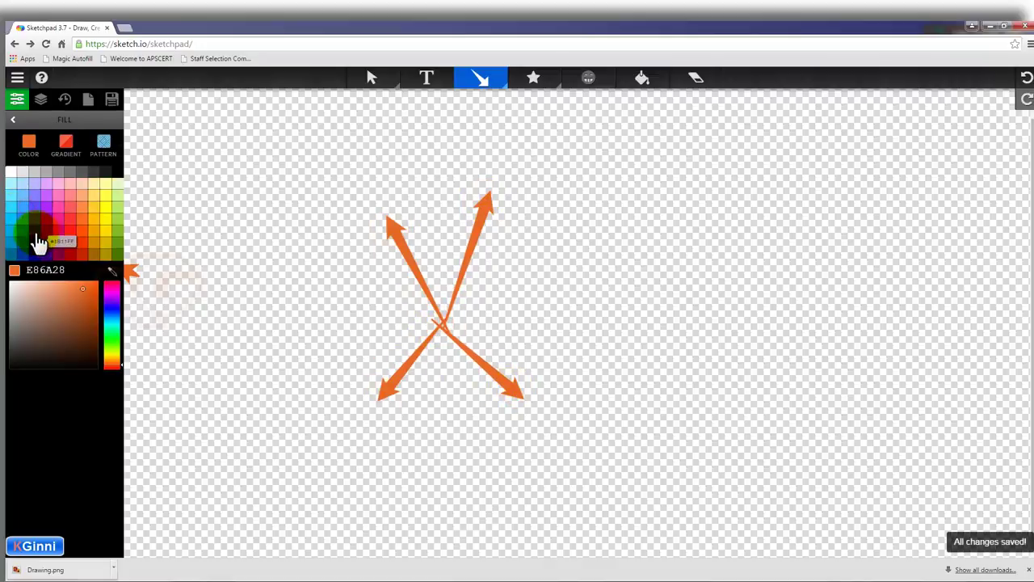
{"action": "left_click", "coordinate": [35, 232]}
{"action": "mouse_move", "coordinate": [393, 299]}
{"action": "left_mouse_down"}
{"action": "mouse_move", "coordinate": [431, 320]}
{"action": "mouse_move", "coordinate": [533, 317]}
{"action": "left_mouse_up"}
{"action": "left_click_drag", "start_coordinate": [445, 327], "coordinate": [438, 216]}
{"action": "left_click_drag", "start_coordinate": [433, 303], "coordinate": [441, 396]}
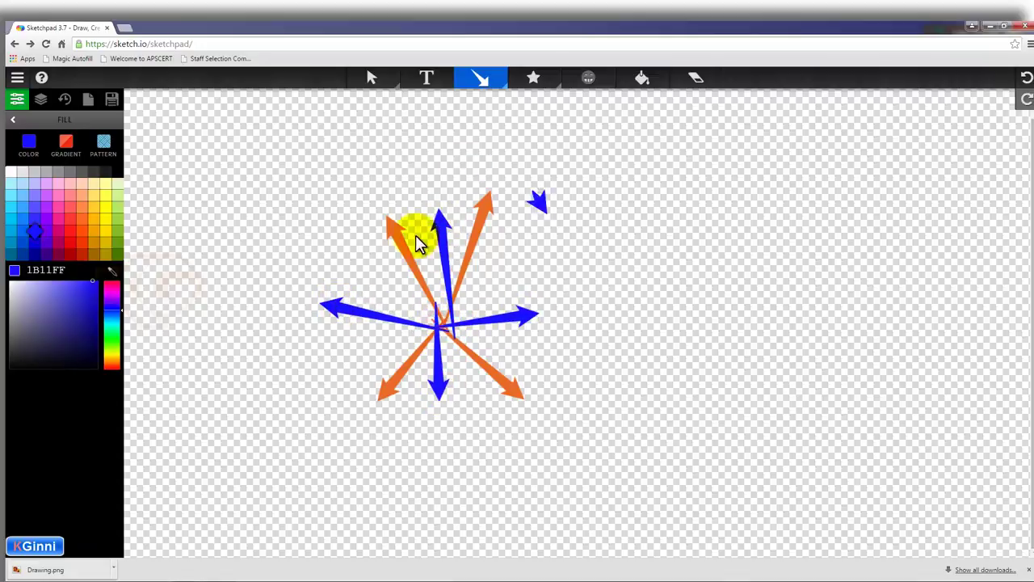
{"action": "left_click", "coordinate": [536, 88]}
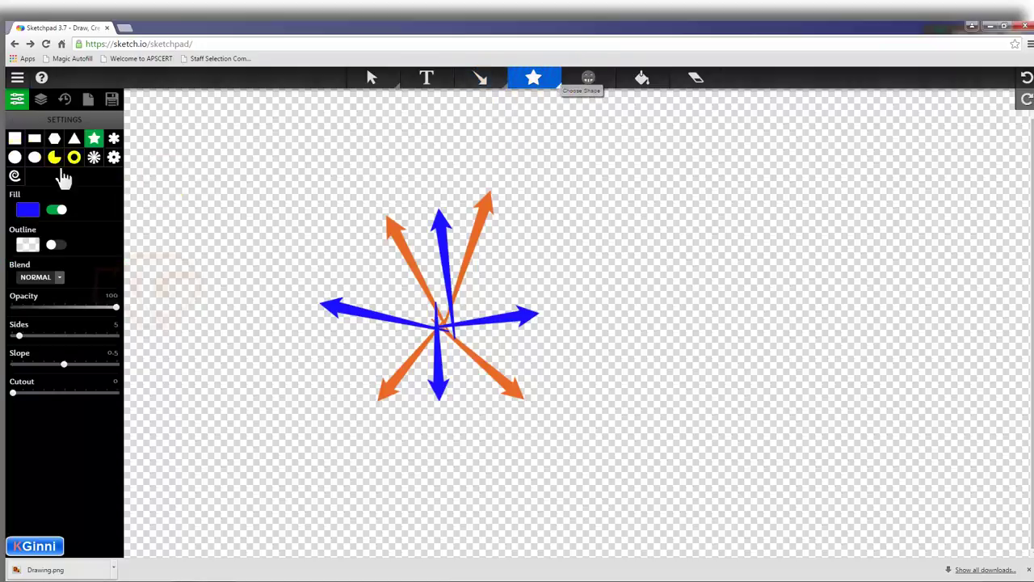
Draw a rotated blue square right of the arrows and a blue ellipse beneath it.
{"action": "left_click", "coordinate": [15, 138]}
{"action": "left_click_drag", "start_coordinate": [619, 217], "coordinate": [691, 273]}
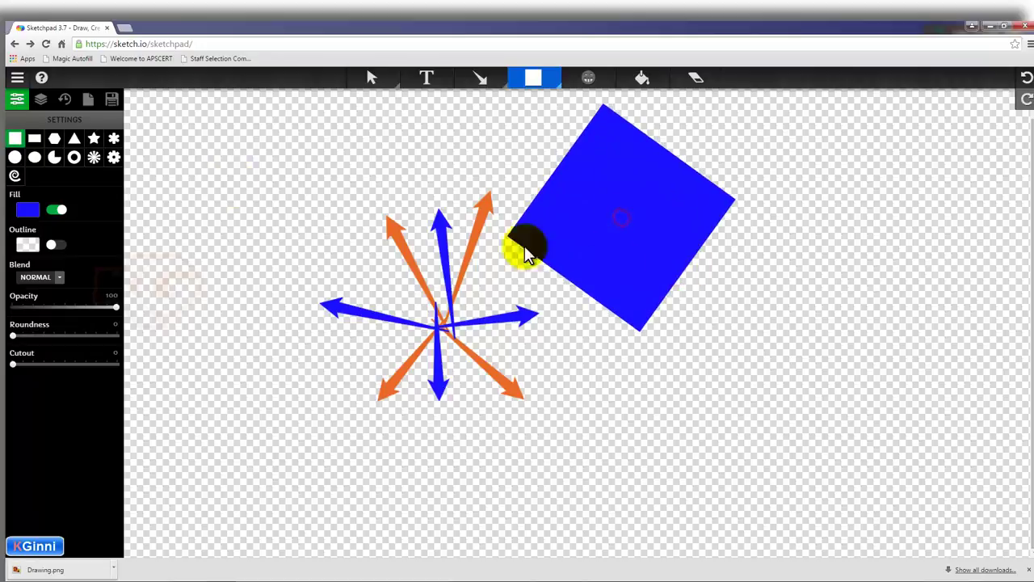
{"action": "left_click", "coordinate": [34, 156]}
{"action": "left_click_drag", "start_coordinate": [648, 310], "coordinate": [743, 373]}
Set the fill to red FF3737 and draw red ellipses over the blue ellipse.
{"action": "left_click", "coordinate": [52, 214]}
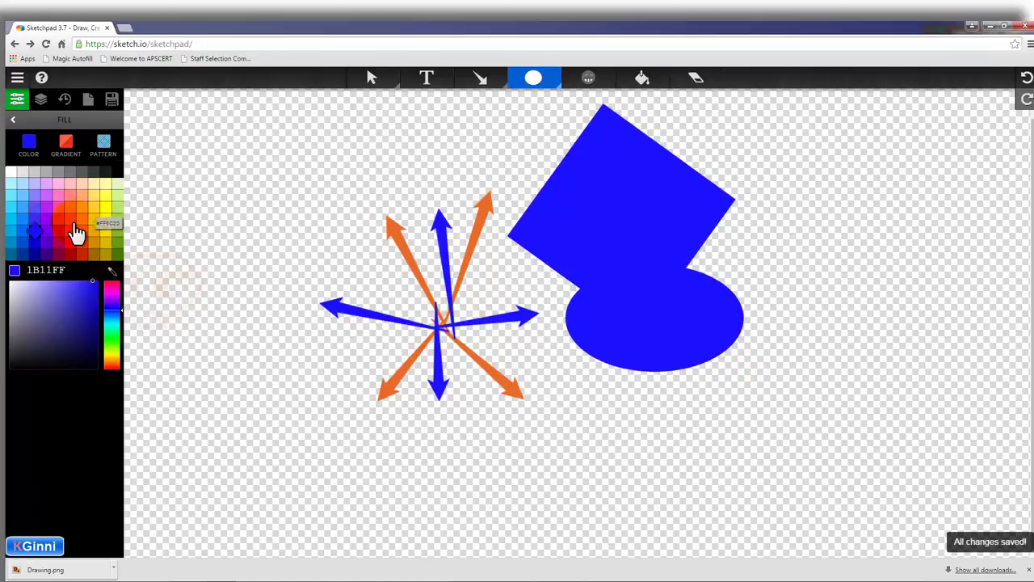
{"action": "left_click", "coordinate": [70, 219]}
{"action": "left_click_drag", "start_coordinate": [710, 290], "coordinate": [814, 347]}
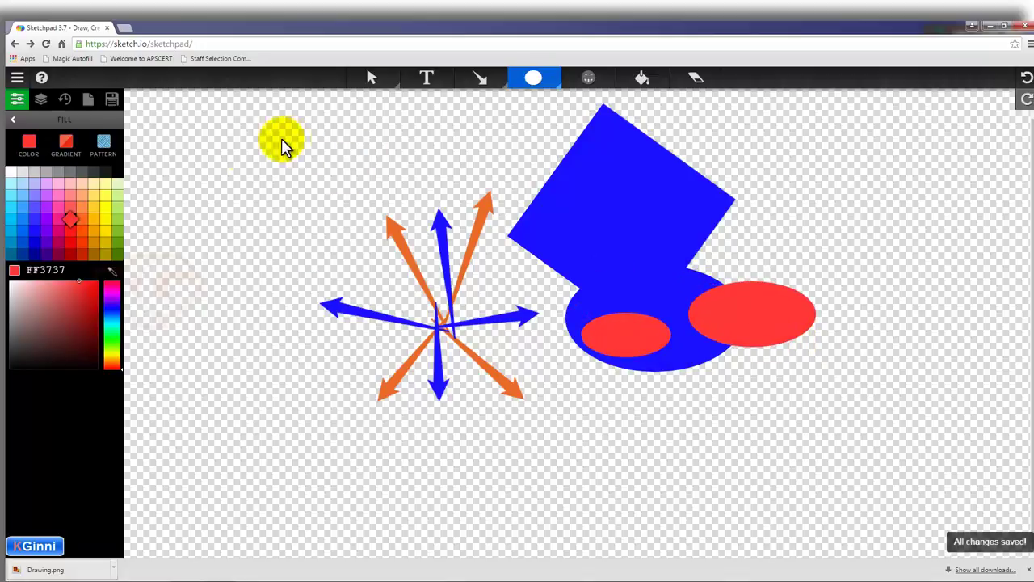
Draw a blue-patterned ellipse at lower left ringed by swirl-patterned ellipses.
{"action": "left_click", "coordinate": [105, 154]}
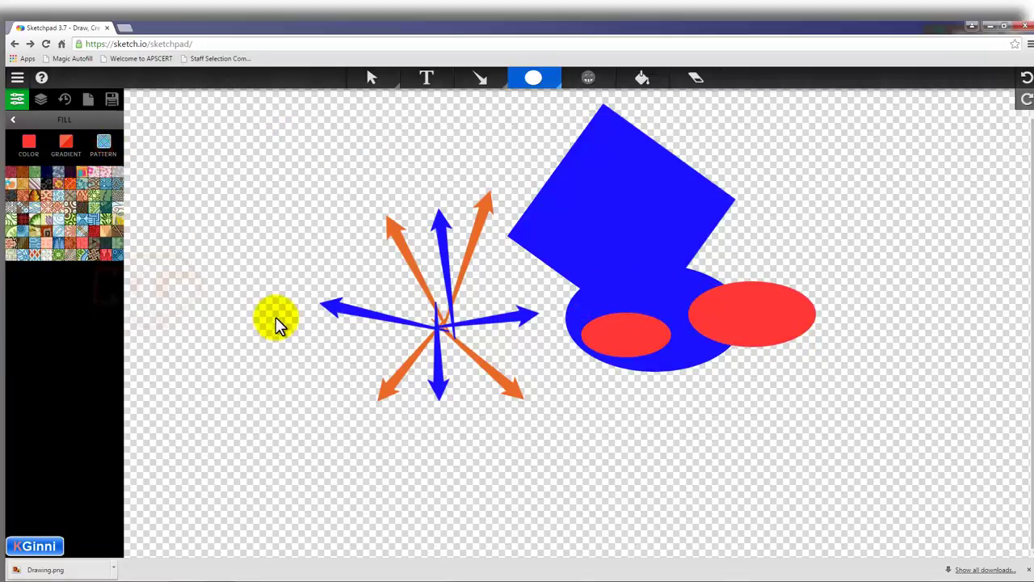
{"action": "left_click_drag", "start_coordinate": [216, 389], "coordinate": [389, 524]}
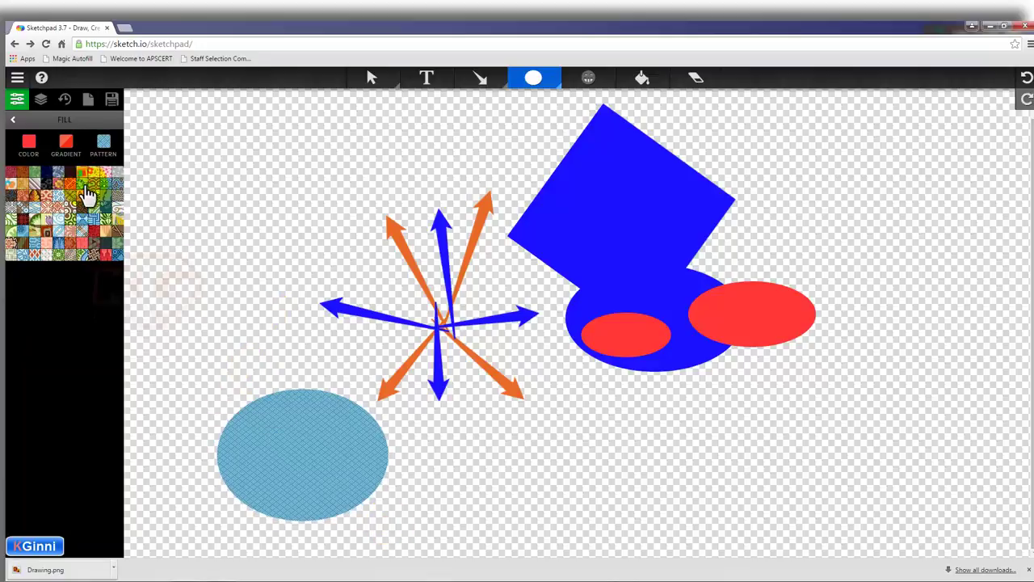
{"action": "left_click", "coordinate": [63, 224]}
{"action": "left_click_drag", "start_coordinate": [296, 393], "coordinate": [320, 443]}
{"action": "left_click_drag", "start_coordinate": [194, 443], "coordinate": [267, 489]}
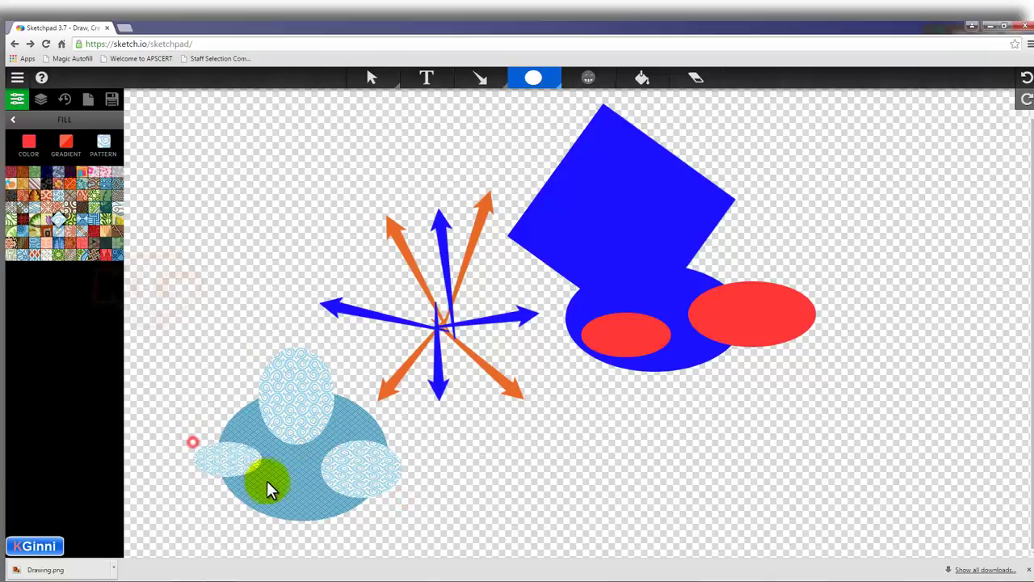
Draw a swirl-patterned Radial Burst at the right of the canvas.
{"action": "left_click", "coordinate": [582, 85]}
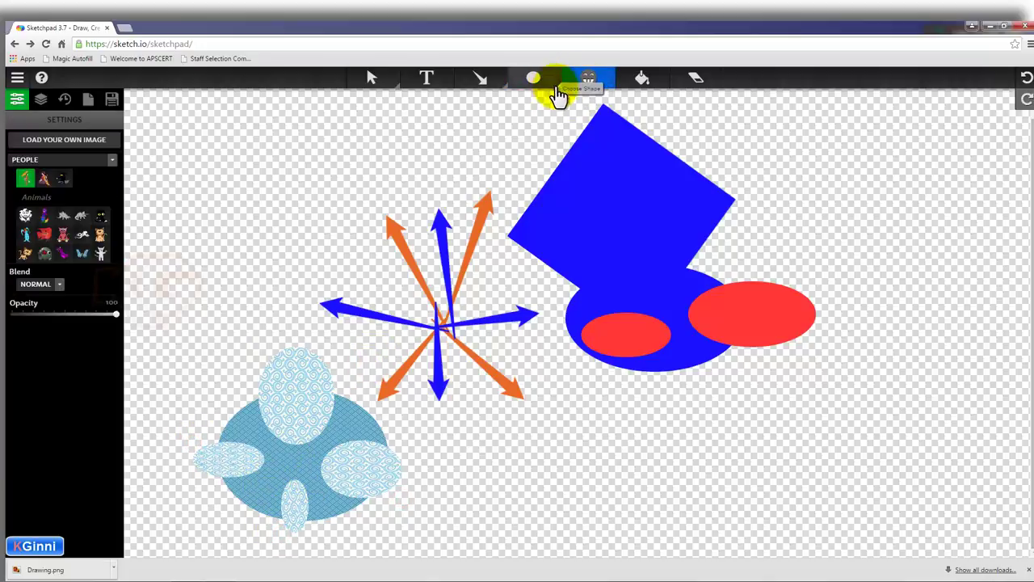
{"action": "left_click", "coordinate": [560, 87]}
{"action": "left_click", "coordinate": [576, 265]}
{"action": "left_click_drag", "start_coordinate": [859, 232], "coordinate": [920, 324]}
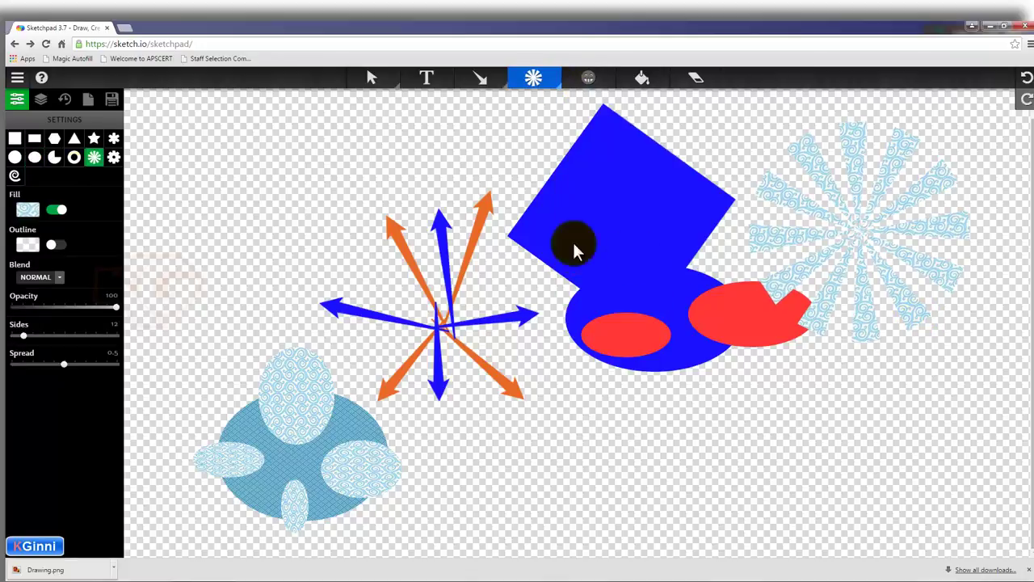
Draw a red gradient burst over the blue shapes, then resize and rotate it.
{"action": "left_click", "coordinate": [29, 212]}
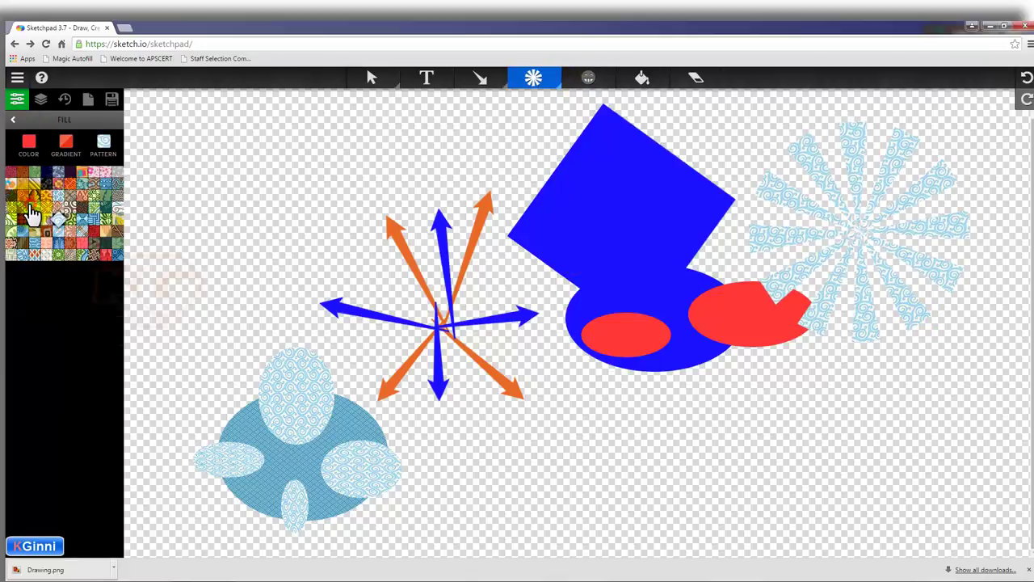
{"action": "left_click", "coordinate": [65, 150]}
{"action": "left_click_drag", "start_coordinate": [698, 396], "coordinate": [797, 471]}
{"action": "left_click_drag", "start_coordinate": [660, 530], "coordinate": [723, 485]}
Choose an animal stamp and place it on the canvas.
{"action": "left_click", "coordinate": [593, 84]}
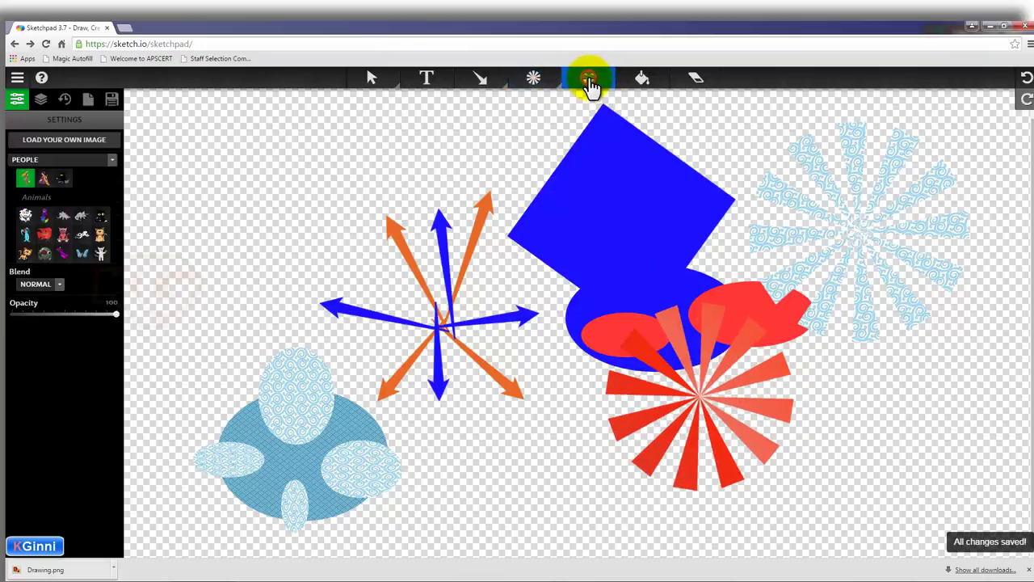
{"action": "left_click", "coordinate": [30, 236]}
{"action": "left_click_drag", "start_coordinate": [210, 278], "coordinate": [212, 232]}
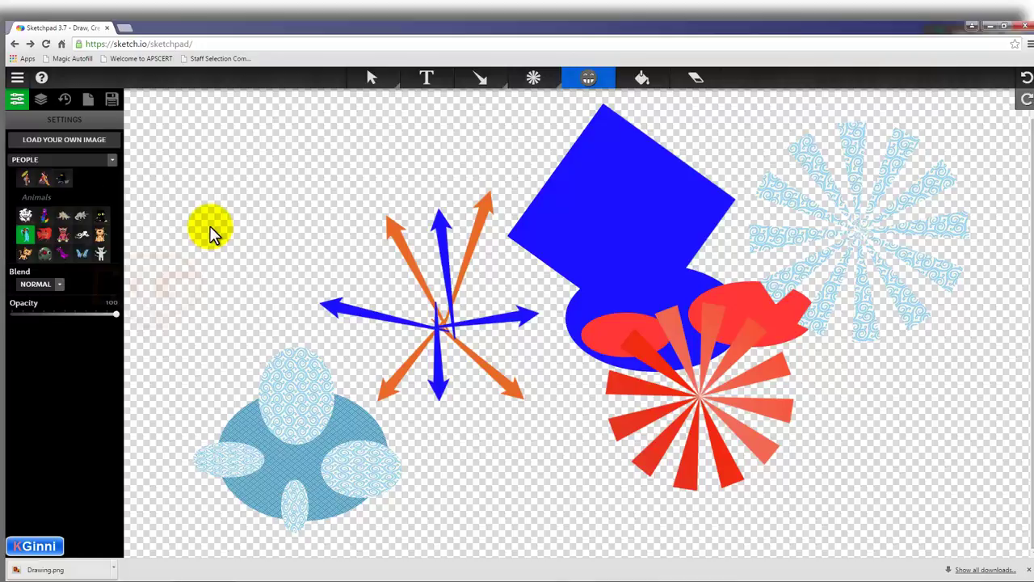
Clear all shapes and place an enlarged lucky cat animal stamp.
{"action": "key", "text": "ctrl+a"}
{"action": "key", "text": "Delete"}
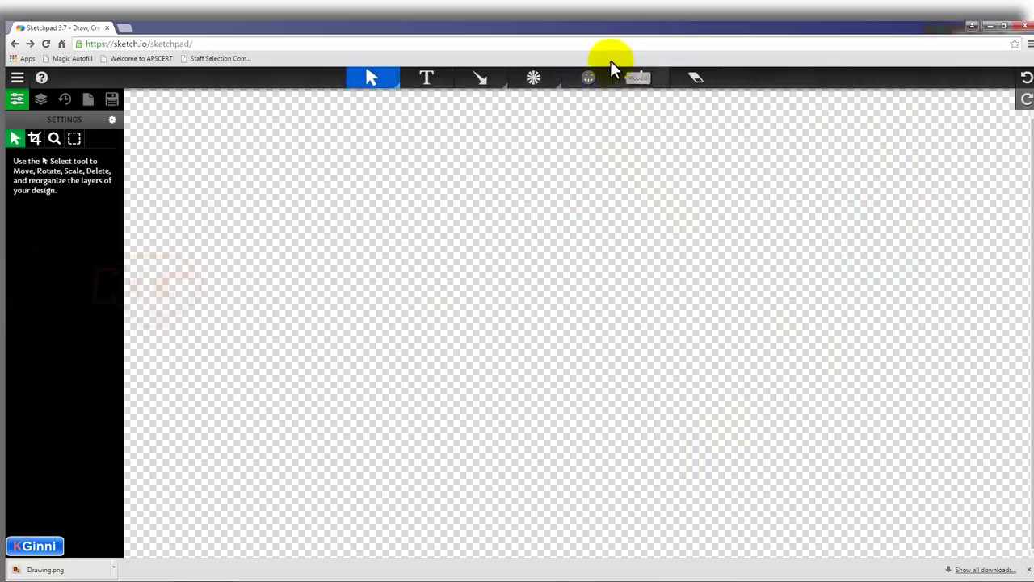
{"action": "left_click", "coordinate": [586, 78]}
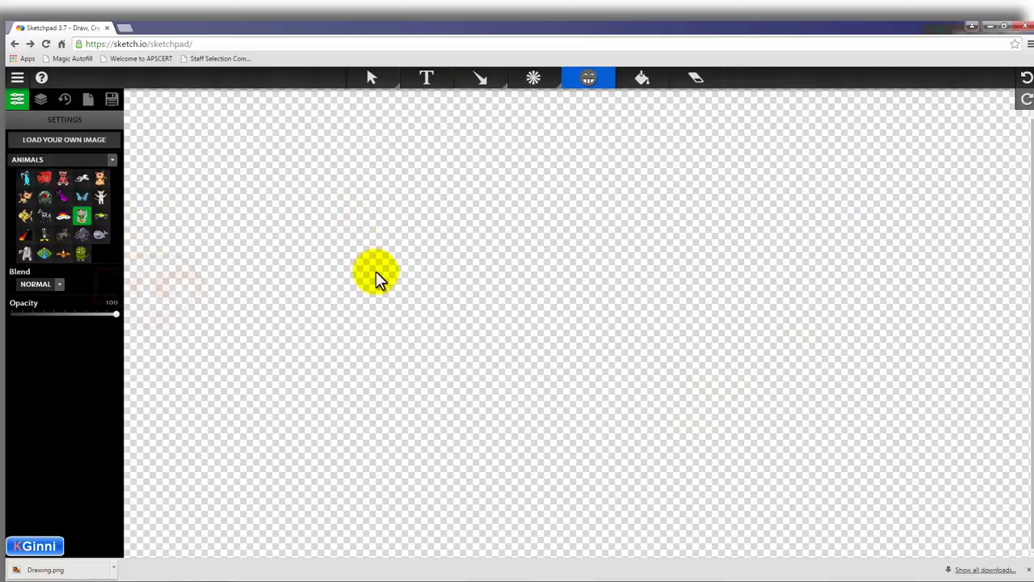
{"action": "left_click_drag", "start_coordinate": [396, 312], "coordinate": [377, 353]}
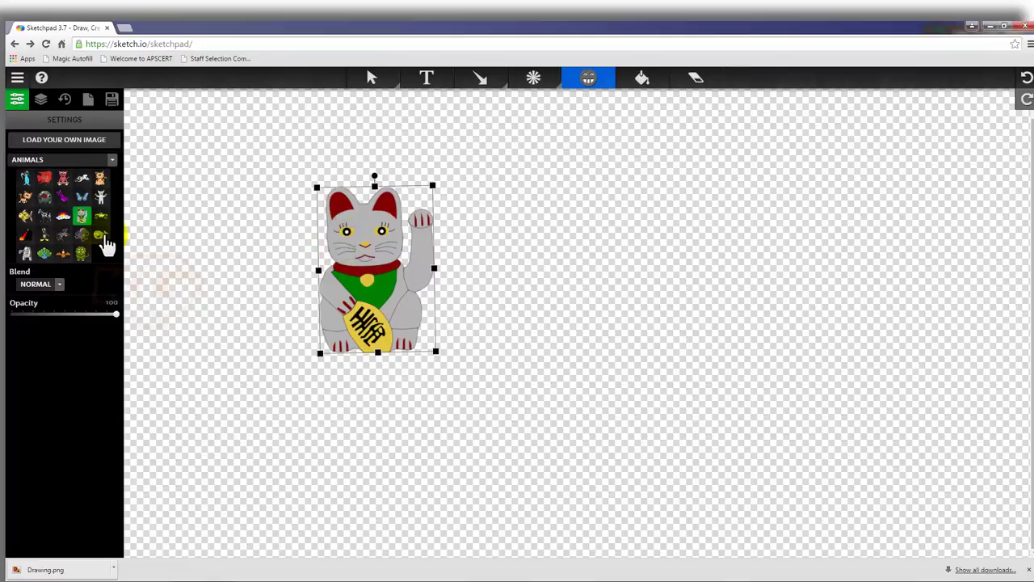
Add a large pink cartoon cat beside it and a rotated, enlarged pterodactyl to its right.
{"action": "left_click", "coordinate": [64, 179]}
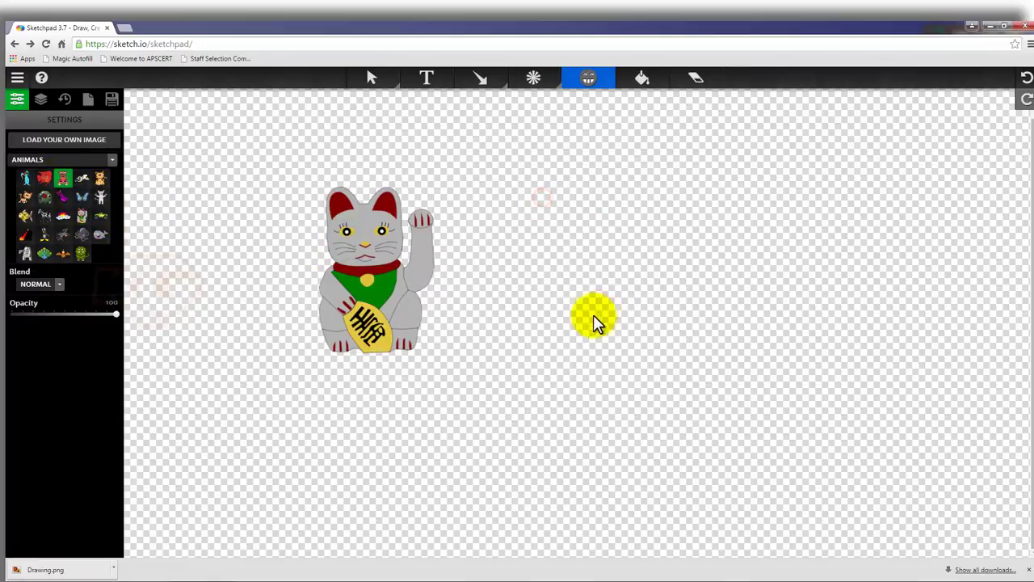
{"action": "left_click_drag", "start_coordinate": [549, 226], "coordinate": [548, 337]}
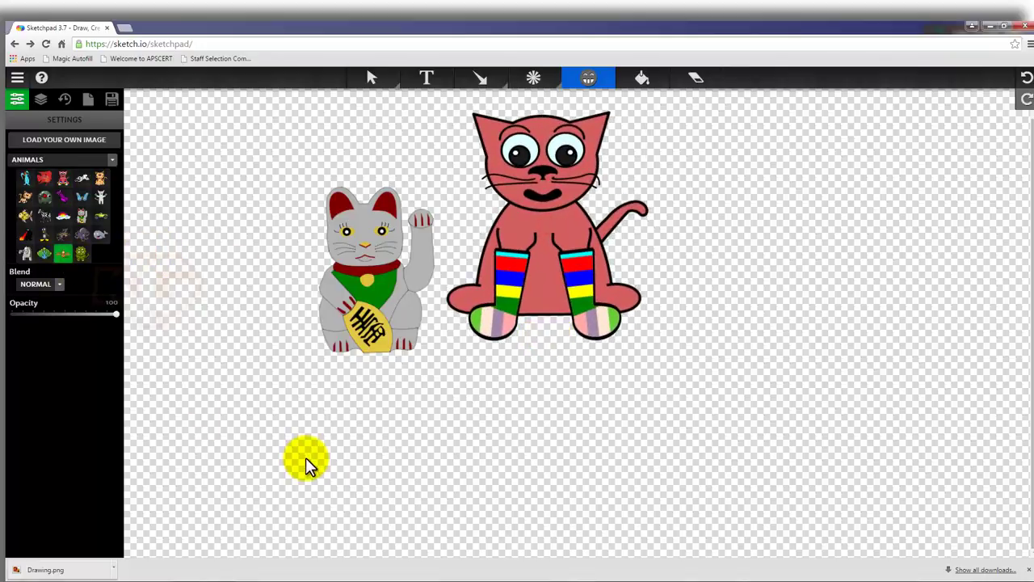
{"action": "left_click_drag", "start_coordinate": [751, 367], "coordinate": [687, 327]}
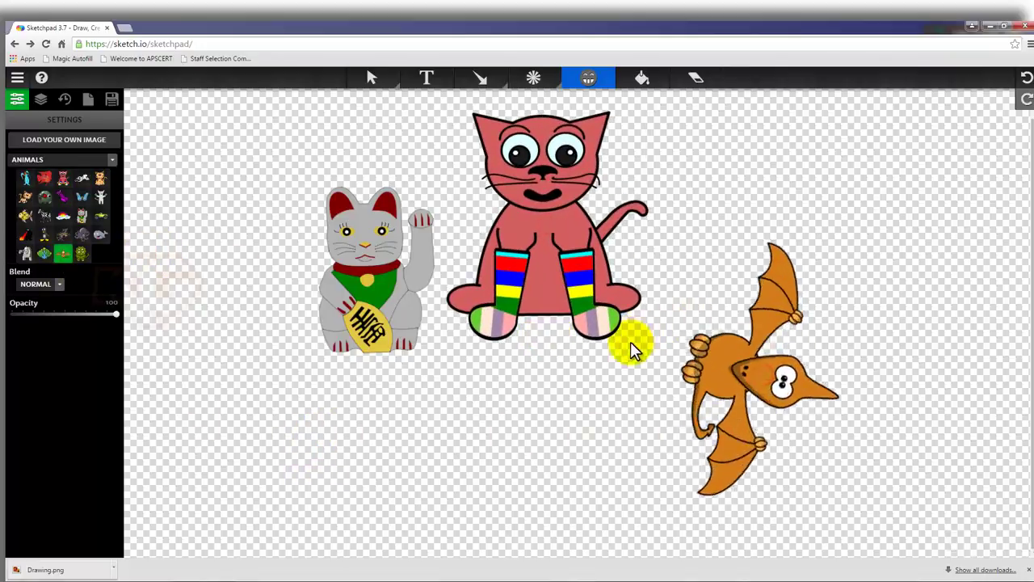
{"action": "left_click_drag", "start_coordinate": [629, 343], "coordinate": [658, 468]}
{"action": "left_click", "coordinate": [539, 212]}
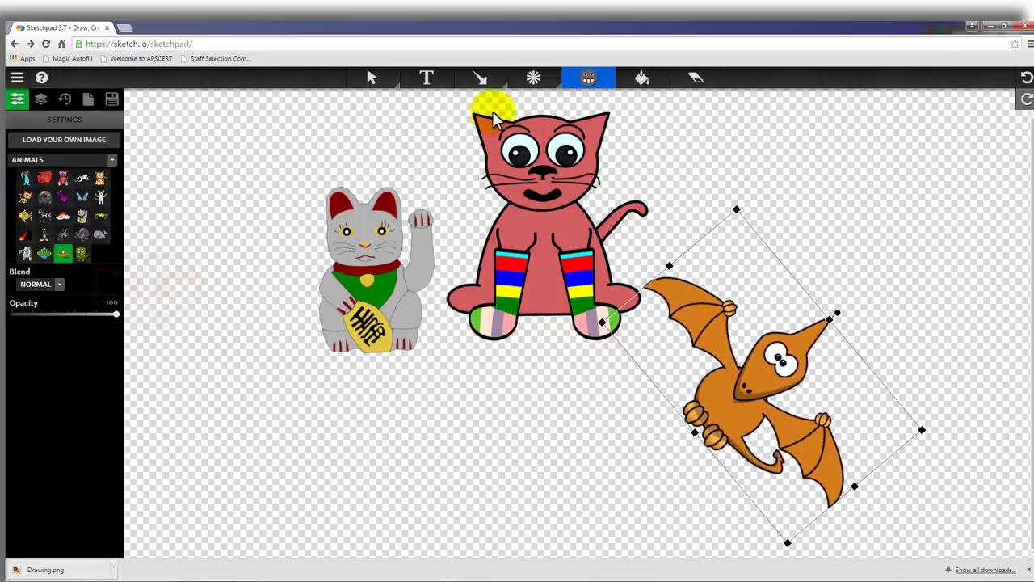
Stamp a second pterodactyl on the left and switch the clipart category to People.
{"action": "left_click", "coordinate": [112, 166]}
{"action": "left_click", "coordinate": [50, 198]}
{"action": "left_click_drag", "start_coordinate": [196, 364], "coordinate": [188, 424]}
Stamp a geisha below the grey cat and a lasso-throwing cowboy at the top right.
{"action": "left_click", "coordinate": [28, 200]}
{"action": "left_click_drag", "start_coordinate": [417, 421], "coordinate": [526, 462]}
{"action": "left_click", "coordinate": [25, 177]}
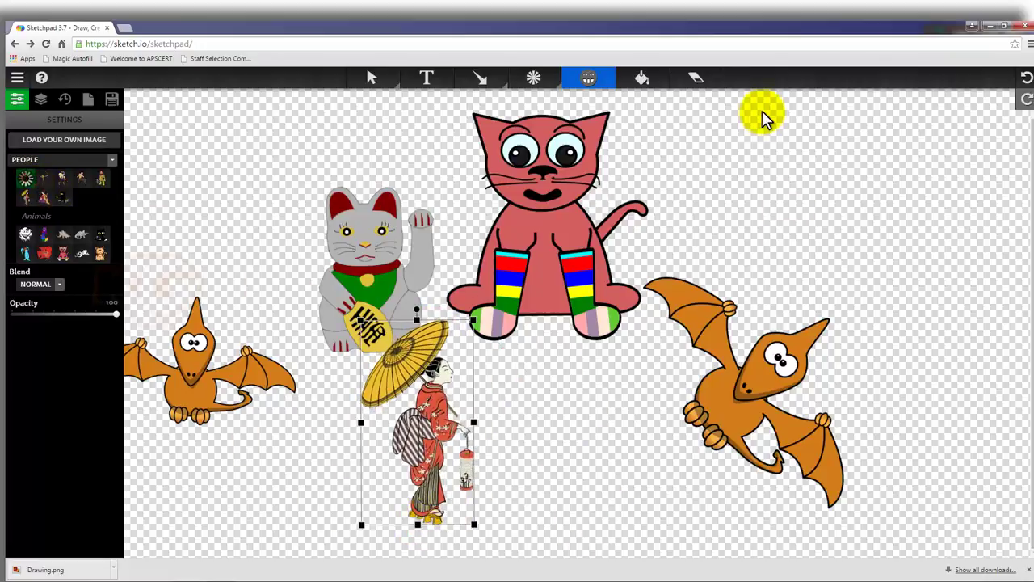
{"action": "mouse_move", "coordinate": [808, 132]}
{"action": "left_mouse_down"}
{"action": "mouse_move", "coordinate": [846, 214]}
{"action": "mouse_move", "coordinate": [794, 218]}
{"action": "mouse_move", "coordinate": [813, 212]}
{"action": "left_mouse_up"}
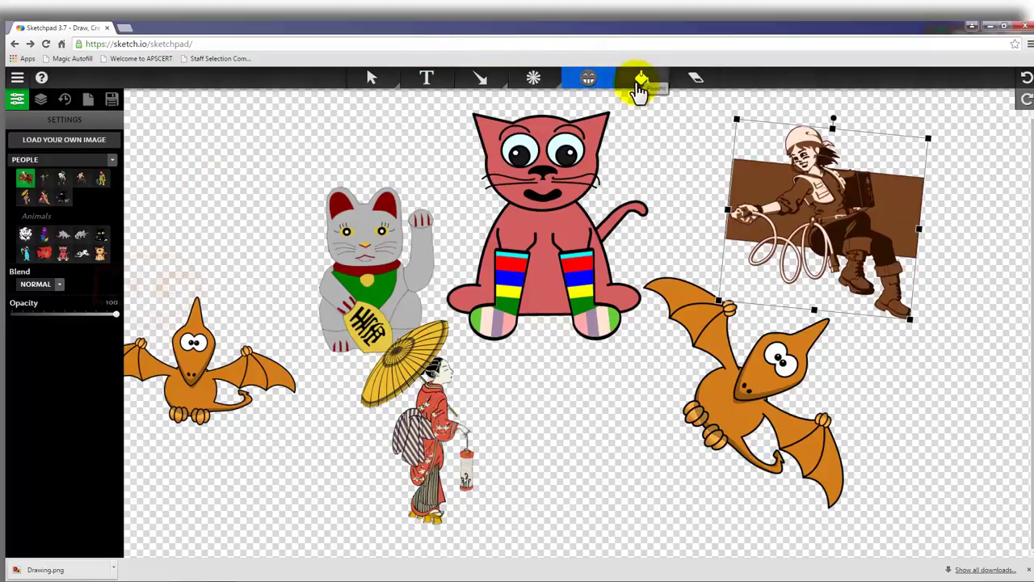
{"action": "key", "text": "ctrl+a"}
Delete all clipart and flood-fill the blank canvas with a diagonal red gradient.
{"action": "key", "text": "Delete"}
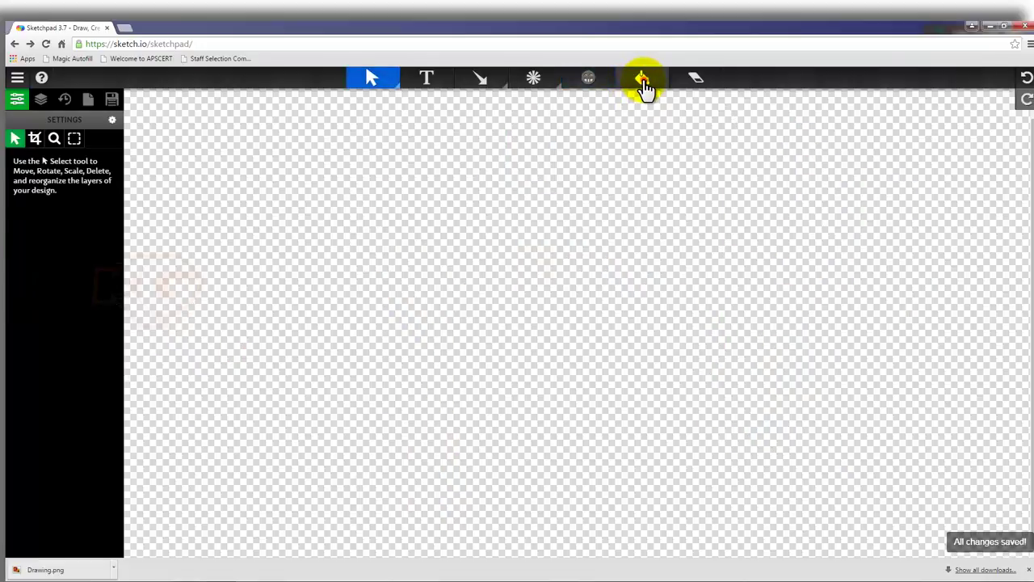
{"action": "left_click", "coordinate": [638, 84]}
{"action": "left_click", "coordinate": [404, 295]}
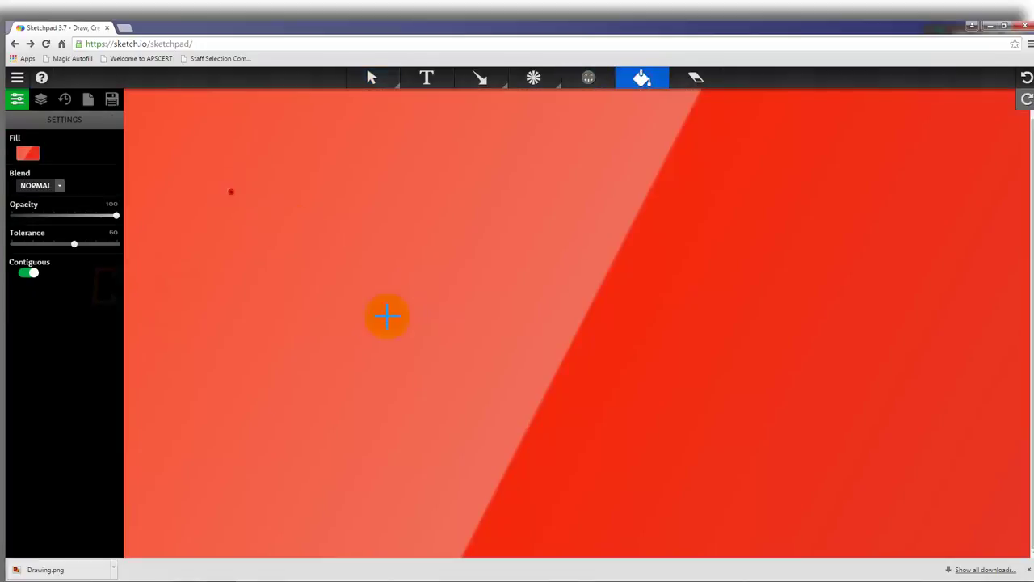
{"action": "left_click_drag", "start_coordinate": [393, 322], "coordinate": [394, 322]}
{"action": "left_click_drag", "start_coordinate": [526, 327], "coordinate": [477, 305]}
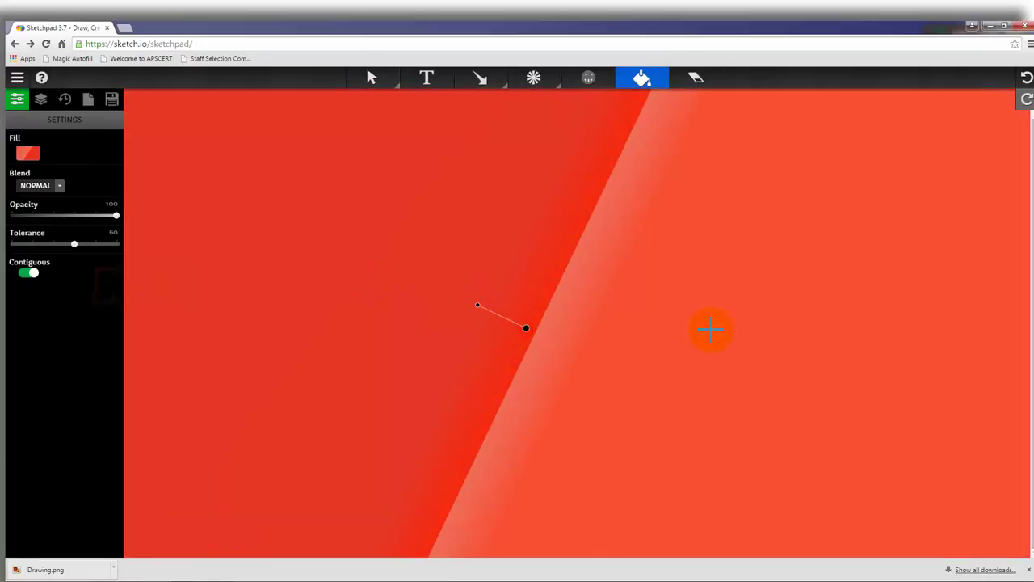
{"action": "left_click", "coordinate": [698, 327]}
Refill the canvas with the orange-yellow-to-teal gradient preset running diagonally.
{"action": "left_click", "coordinate": [29, 154]}
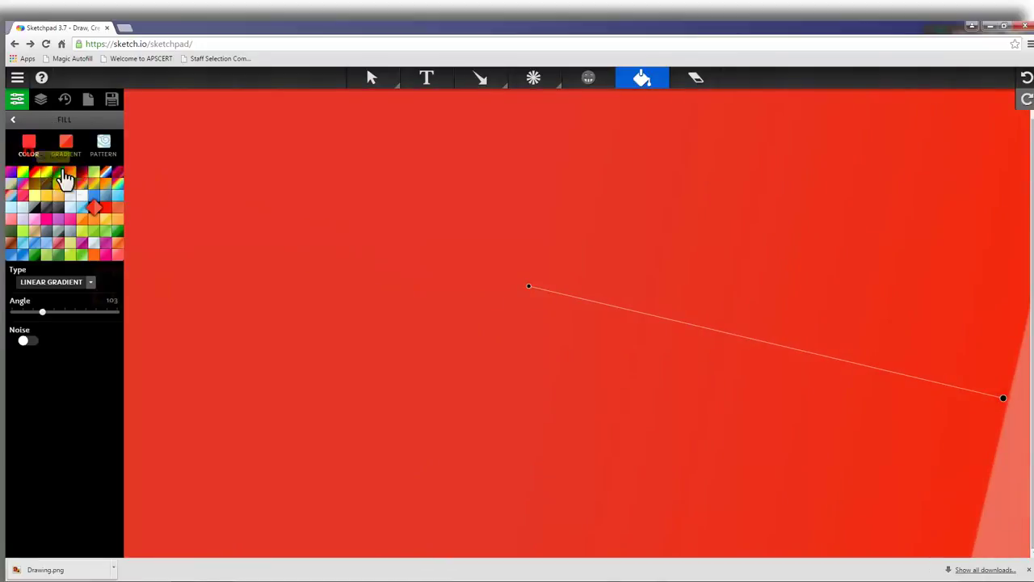
{"action": "left_click", "coordinate": [94, 183]}
{"action": "left_click_drag", "start_coordinate": [210, 181], "coordinate": [634, 432]}
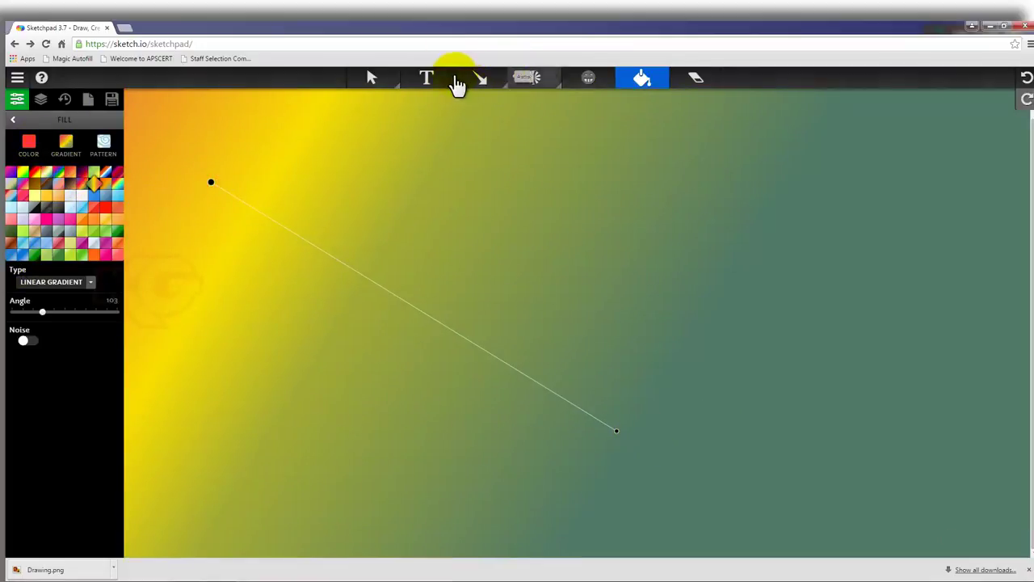
{"action": "left_click", "coordinate": [501, 83]}
Draw a Pencil loop near the top centre, then try a solid red flood fill and undo it.
{"action": "left_click", "coordinate": [524, 103]}
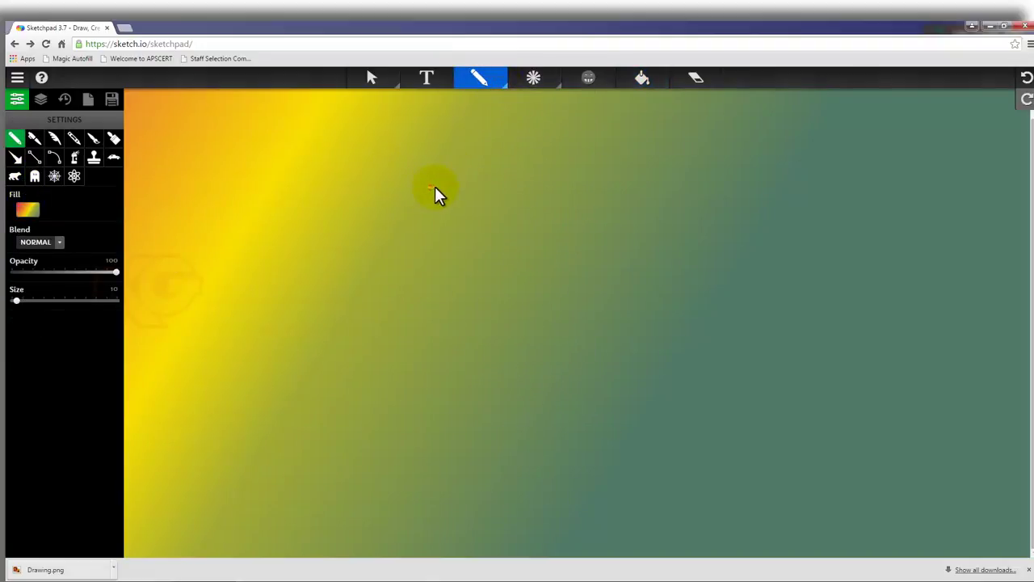
{"action": "mouse_move", "coordinate": [563, 313]}
{"action": "left_mouse_down"}
{"action": "mouse_move", "coordinate": [574, 200]}
{"action": "mouse_move", "coordinate": [494, 162]}
{"action": "left_mouse_up"}
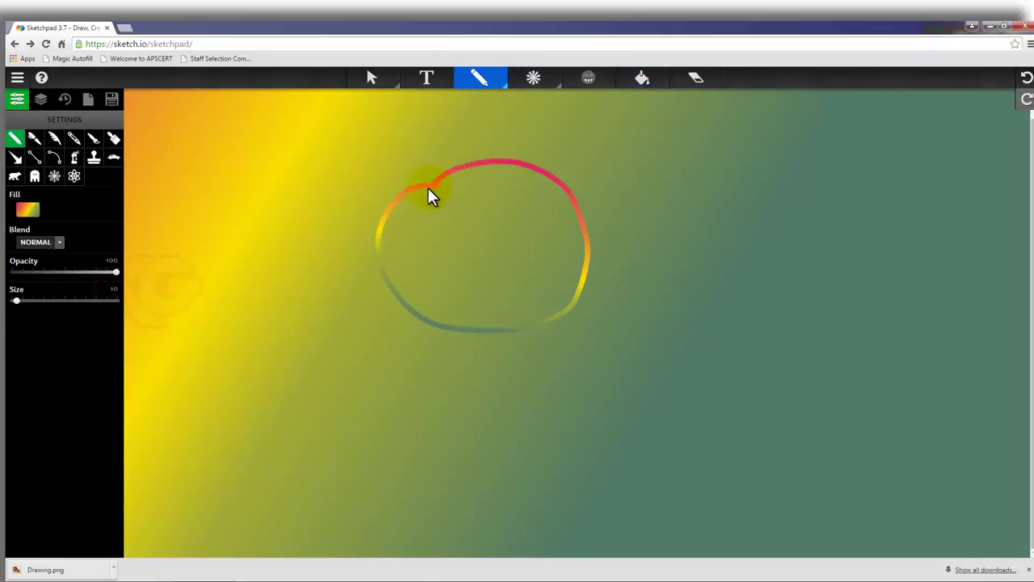
{"action": "left_click", "coordinate": [28, 212]}
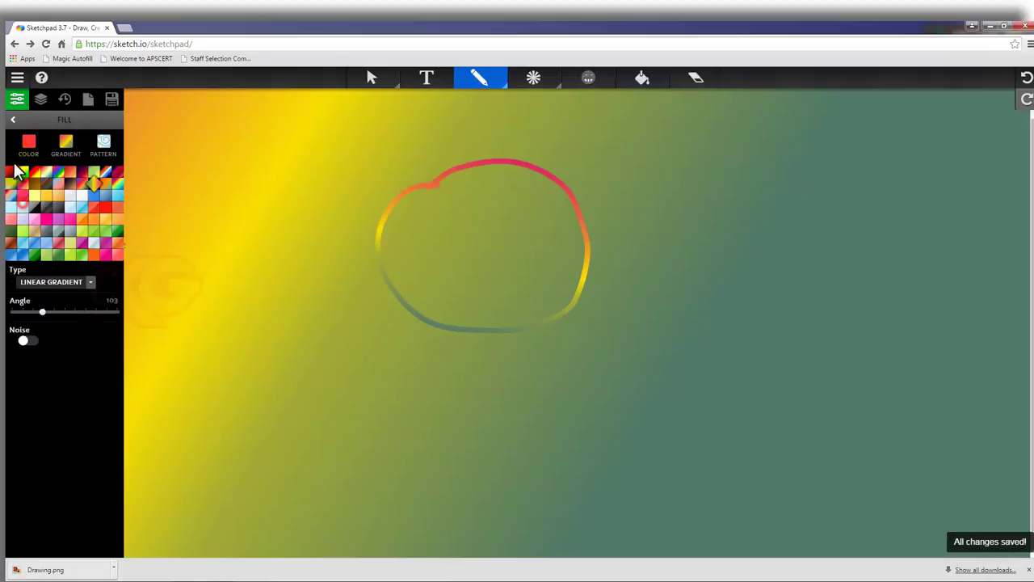
{"action": "left_click", "coordinate": [28, 151]}
{"action": "left_click", "coordinate": [643, 77]}
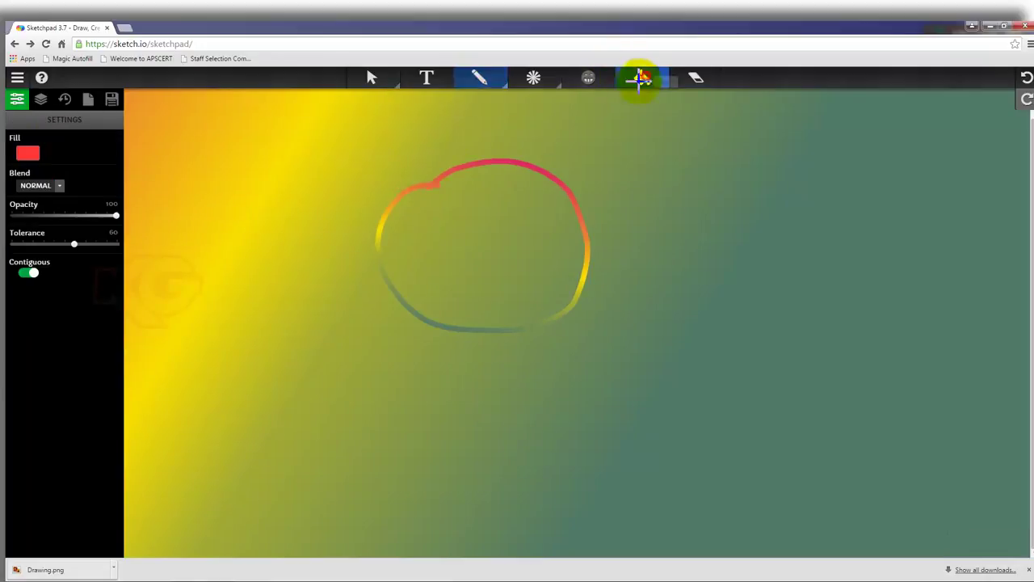
{"action": "left_click", "coordinate": [500, 236]}
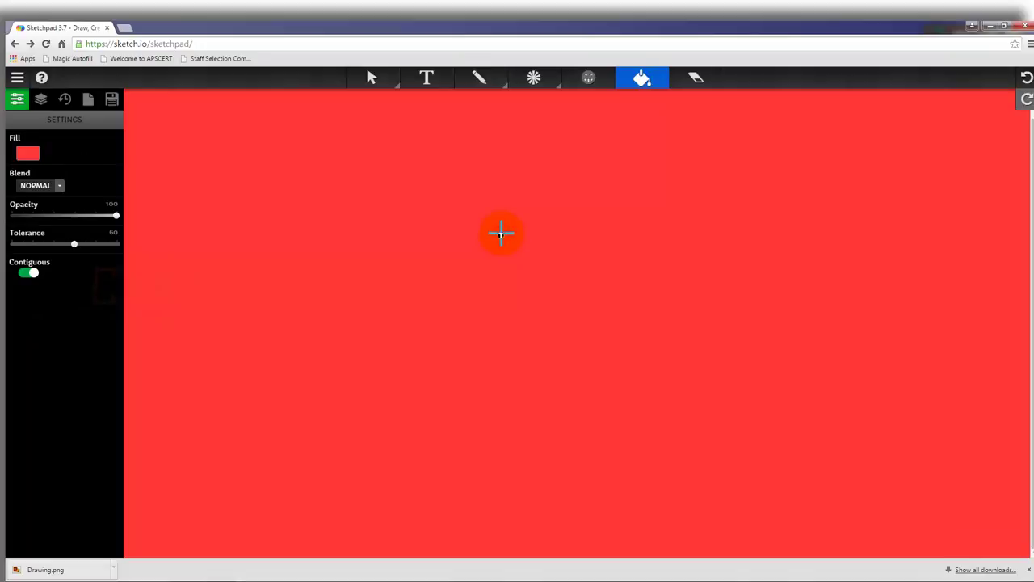
{"action": "key", "text": "ctrl+z"}
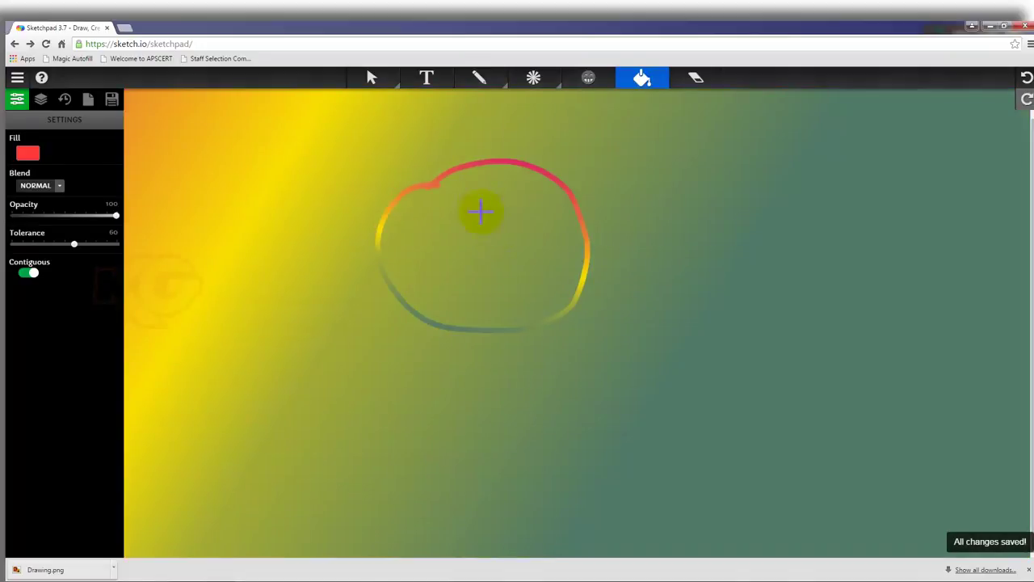
Flood most of the canvas with near-black 111010, leaving an orange-yellow corner.
{"action": "left_click", "coordinate": [28, 152]}
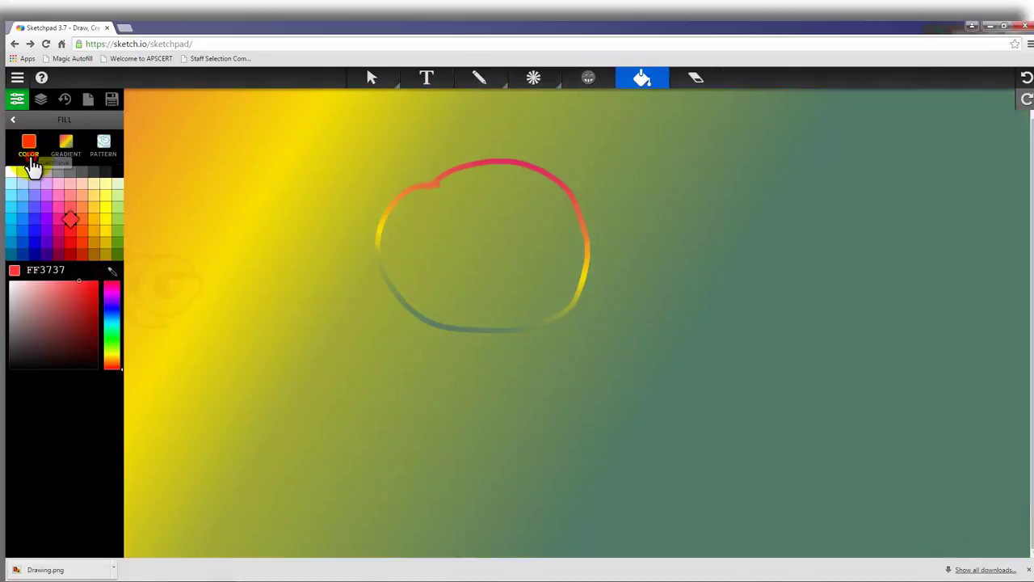
{"action": "left_click", "coordinate": [13, 363]}
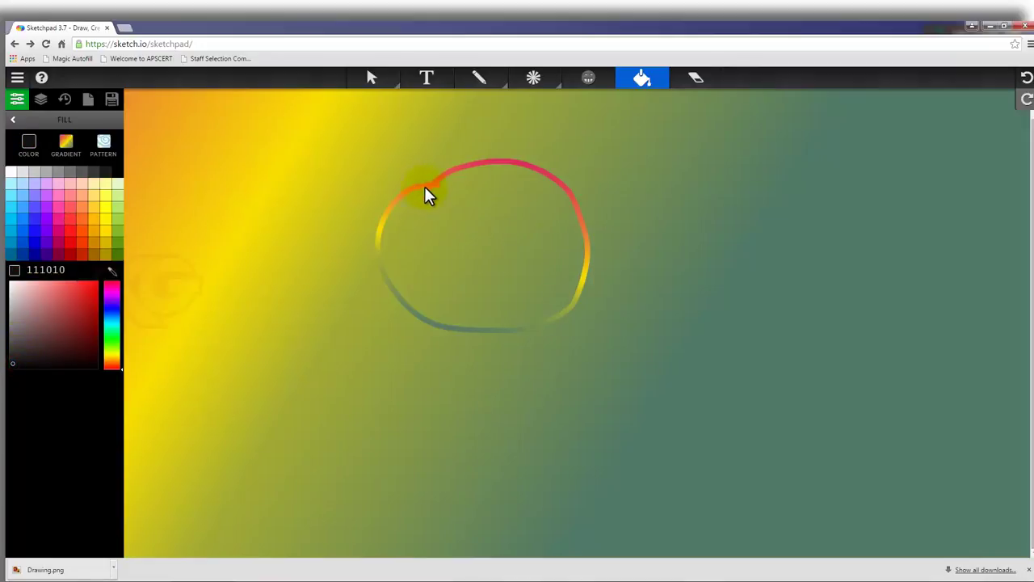
{"action": "left_click", "coordinate": [422, 186]}
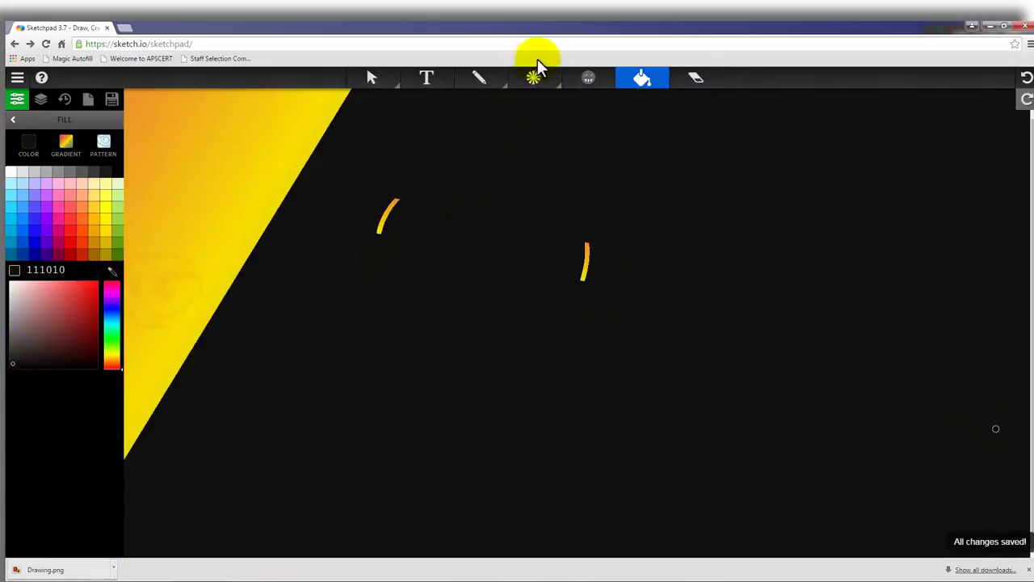
Clear the canvas and draw a closed black pencil circle in the centre.
{"action": "key", "text": "ctrl+a"}
{"action": "key", "text": "Delete"}
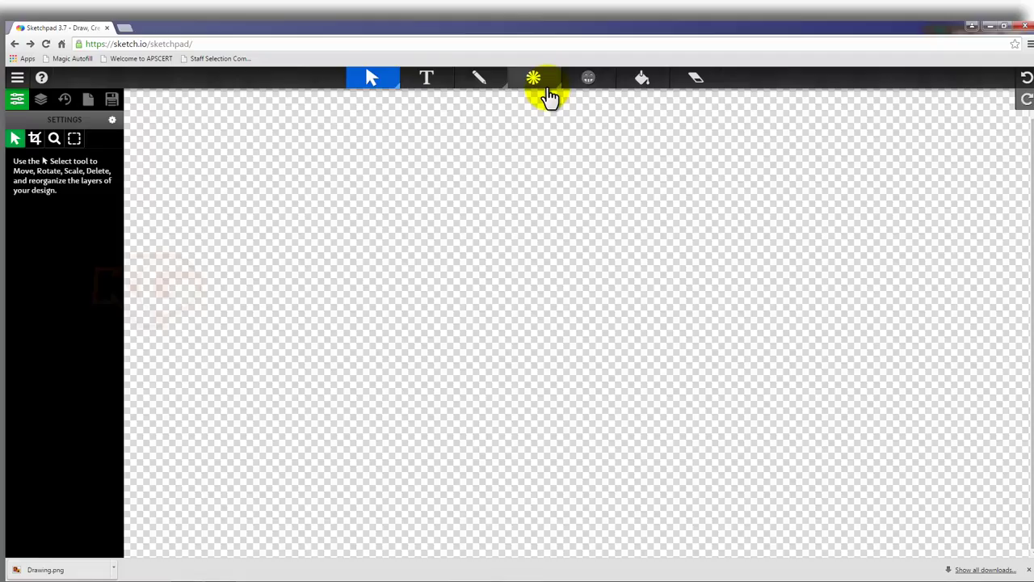
{"action": "left_click", "coordinate": [481, 80]}
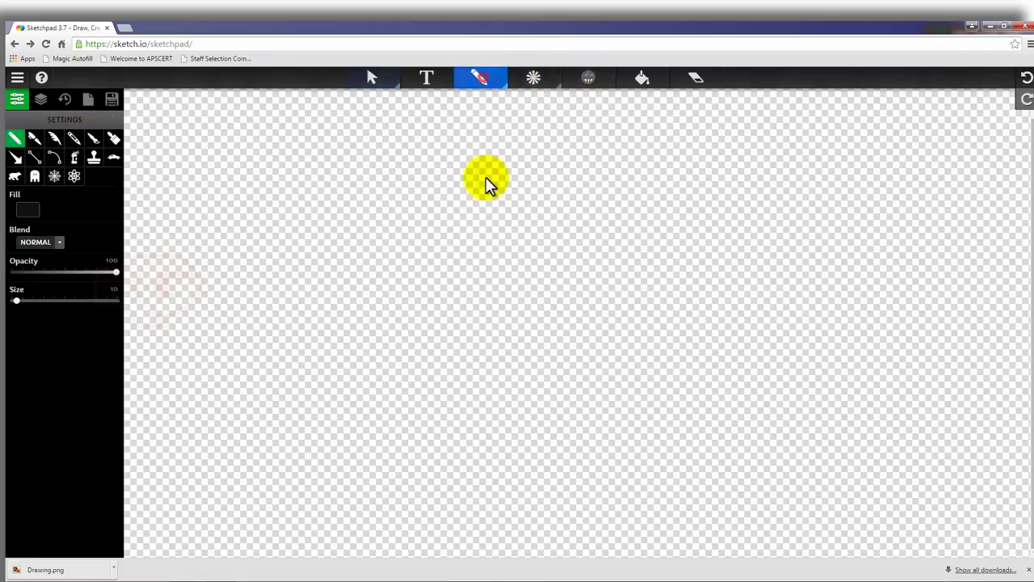
{"action": "mouse_move", "coordinate": [559, 397]}
{"action": "left_mouse_down"}
{"action": "mouse_move", "coordinate": [607, 232]}
{"action": "mouse_move", "coordinate": [496, 204]}
{"action": "mouse_move", "coordinate": [457, 217]}
{"action": "left_mouse_up"}
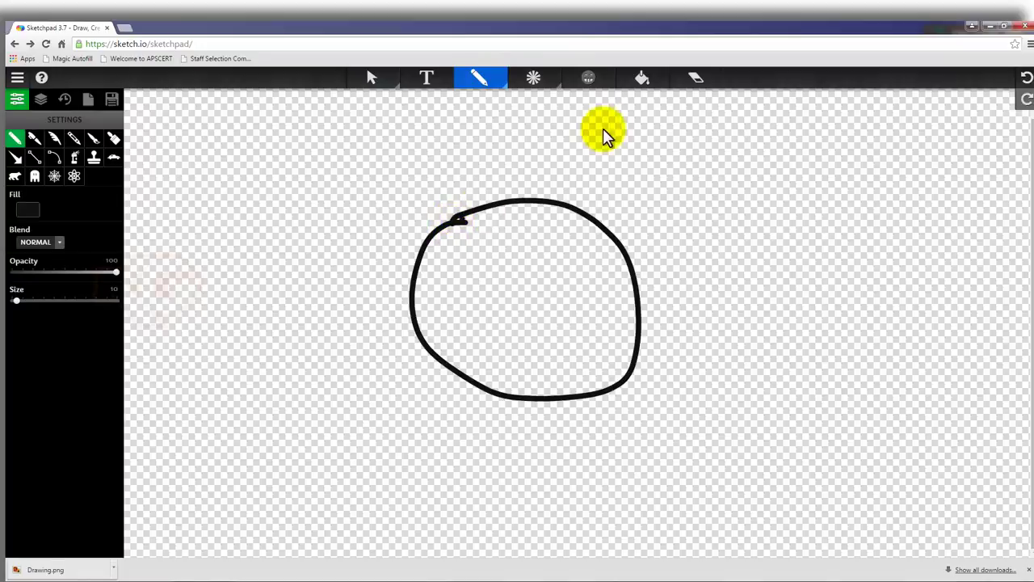
Fill the circle's interior with red CC4040 using the bucket.
{"action": "left_click", "coordinate": [642, 78]}
{"action": "left_click", "coordinate": [27, 153]}
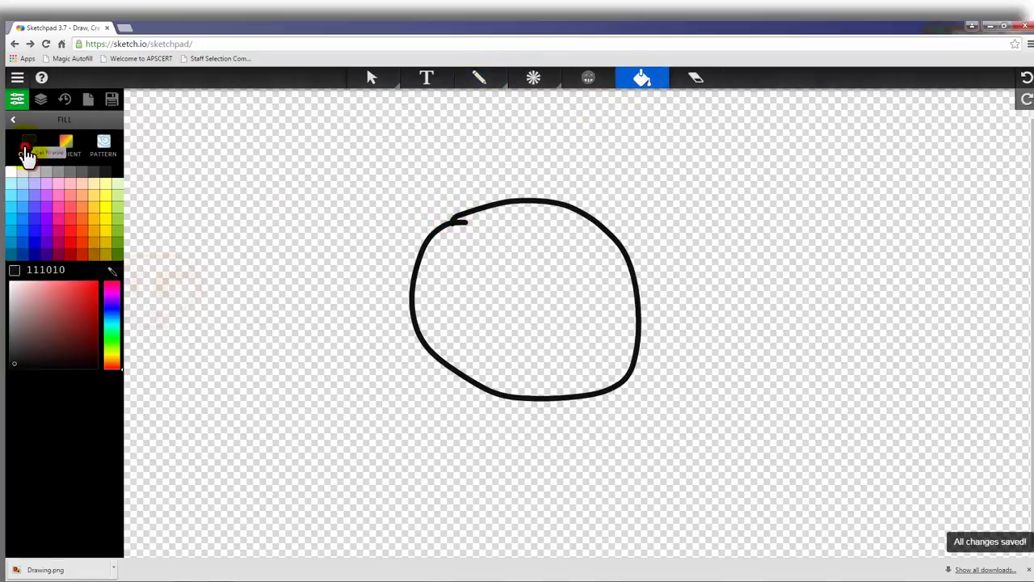
{"action": "left_click", "coordinate": [71, 229]}
{"action": "left_click", "coordinate": [510, 298]}
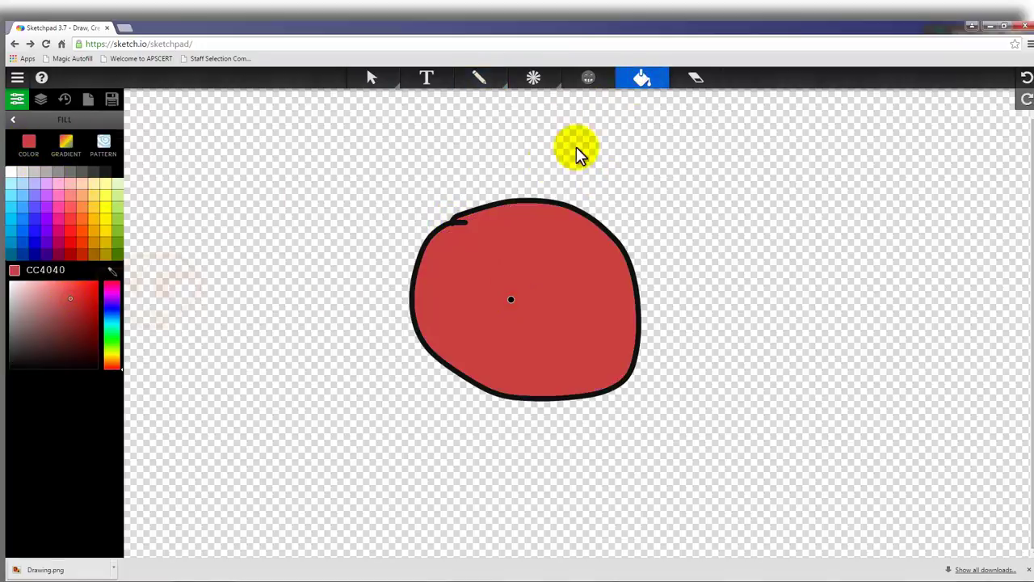
Erase two cuts through the red circle, undoing the extra scribble and restoring the deleted drawing.
{"action": "left_click", "coordinate": [693, 79]}
{"action": "left_click_drag", "start_coordinate": [577, 188], "coordinate": [536, 287]}
{"action": "left_click_drag", "start_coordinate": [661, 341], "coordinate": [537, 288]}
{"action": "left_click", "coordinate": [462, 346]}
{"action": "mouse_move", "coordinate": [497, 348]}
{"action": "left_mouse_down"}
{"action": "mouse_move", "coordinate": [533, 267]}
{"action": "mouse_move", "coordinate": [563, 340]}
{"action": "mouse_move", "coordinate": [481, 296]}
{"action": "mouse_move", "coordinate": [509, 203]}
{"action": "left_mouse_up"}
{"action": "left_click", "coordinate": [1024, 77]}
{"action": "key", "text": "Delete"}
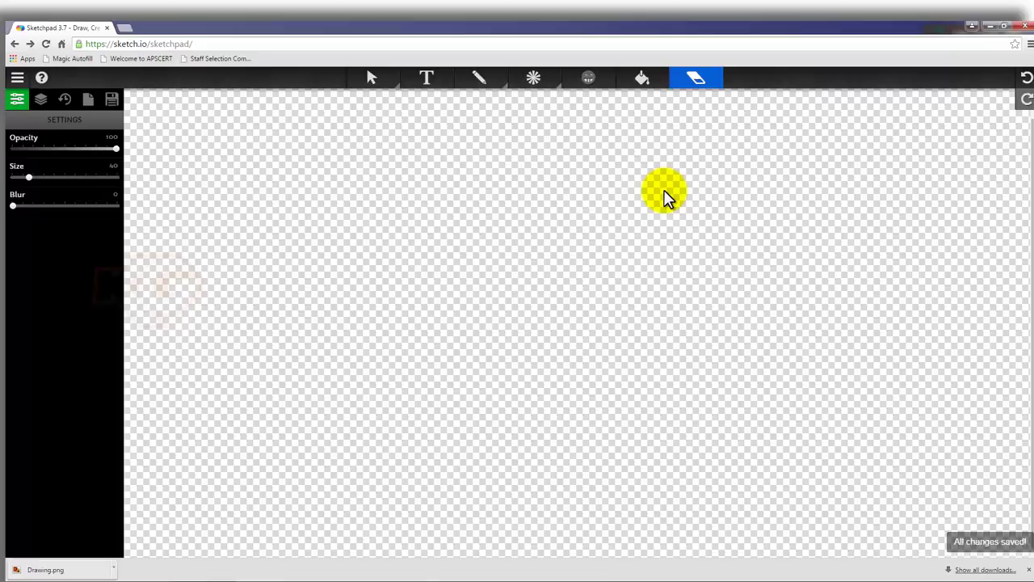
{"action": "key", "text": "ctrl+z"}
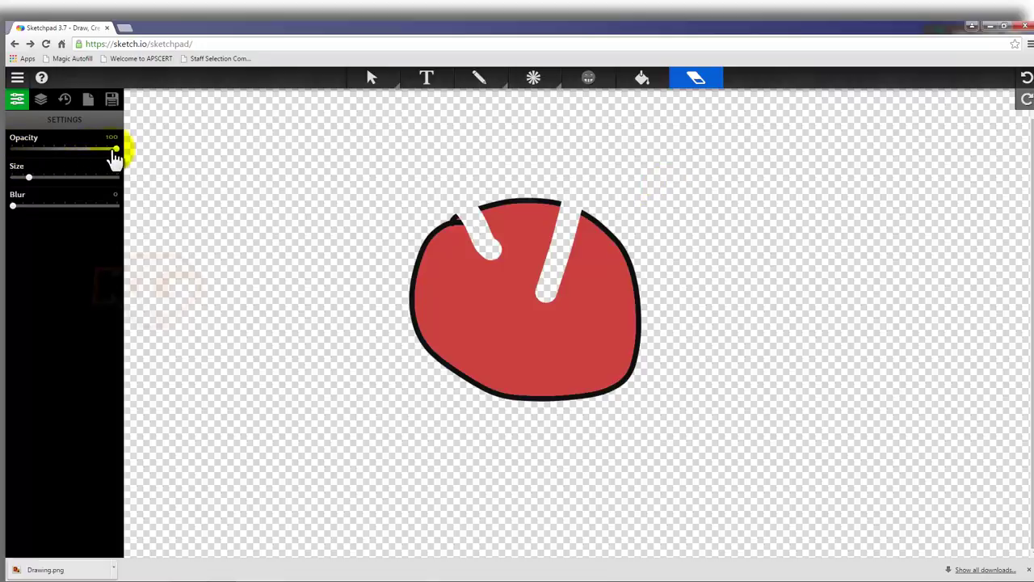
{"action": "left_click_drag", "start_coordinate": [117, 159], "coordinate": [55, 164]}
Draw a solid red pencil line left of the circle, then two crossing strokes at 36 opacity.
{"action": "left_click", "coordinate": [485, 85]}
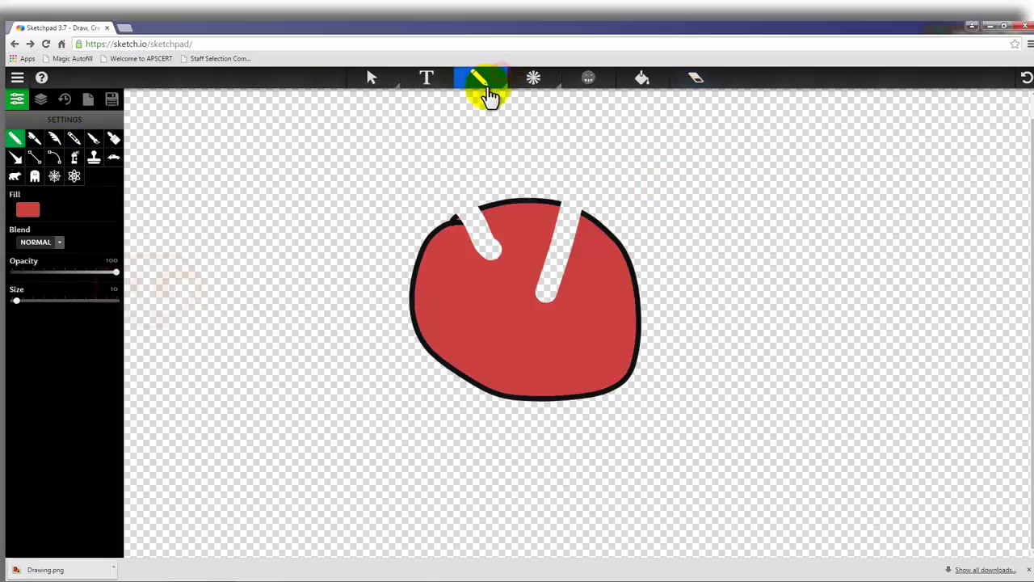
{"action": "left_click_drag", "start_coordinate": [218, 218], "coordinate": [277, 370]}
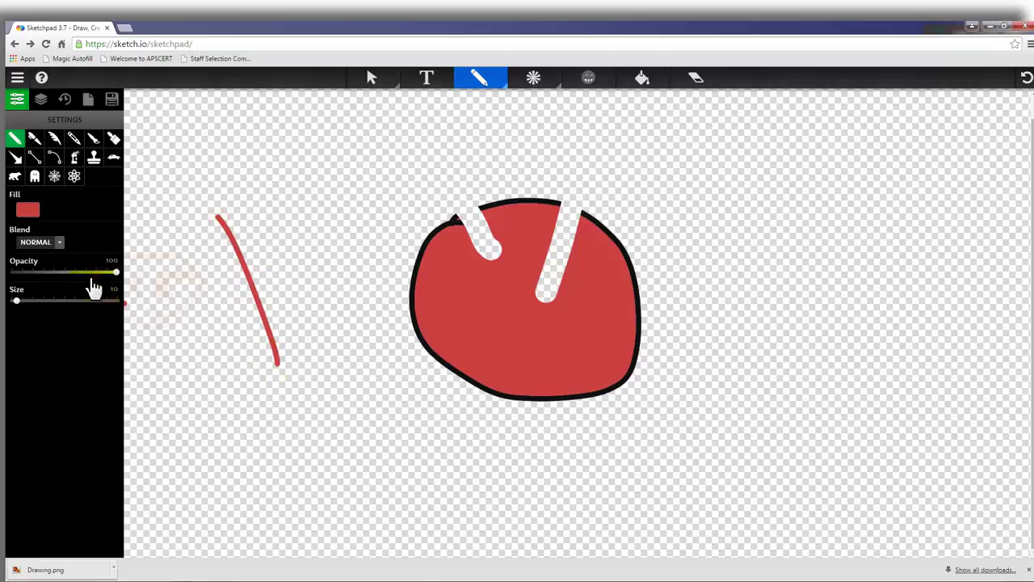
{"action": "left_click_drag", "start_coordinate": [116, 272], "coordinate": [53, 278]}
{"action": "left_click_drag", "start_coordinate": [208, 358], "coordinate": [296, 231]}
{"action": "left_click_drag", "start_coordinate": [335, 326], "coordinate": [204, 257]}
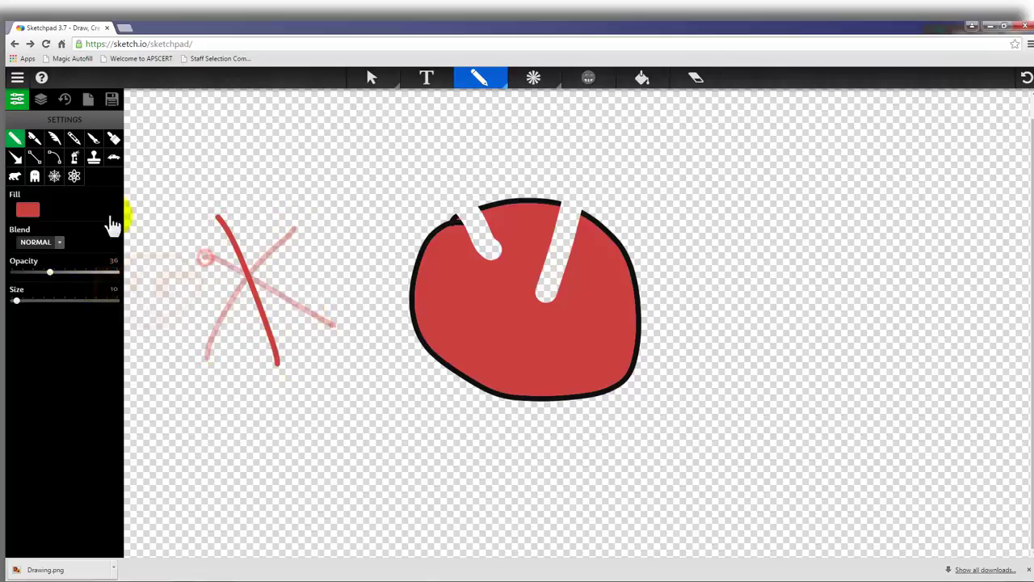
Set the blend mode to Lighten and scribble a faint red tangle beside the line.
{"action": "left_click", "coordinate": [58, 240]}
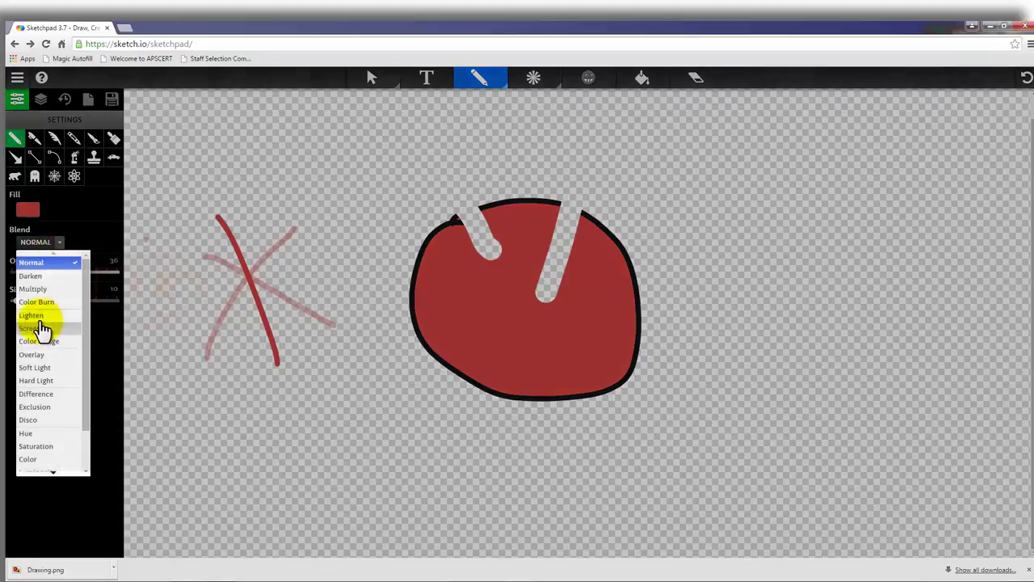
{"action": "left_click", "coordinate": [32, 315]}
{"action": "mouse_move", "coordinate": [265, 269]}
{"action": "left_mouse_down"}
{"action": "mouse_move", "coordinate": [269, 232]}
{"action": "mouse_move", "coordinate": [276, 316]}
{"action": "mouse_move", "coordinate": [258, 285]}
{"action": "mouse_move", "coordinate": [256, 234]}
{"action": "left_mouse_up"}
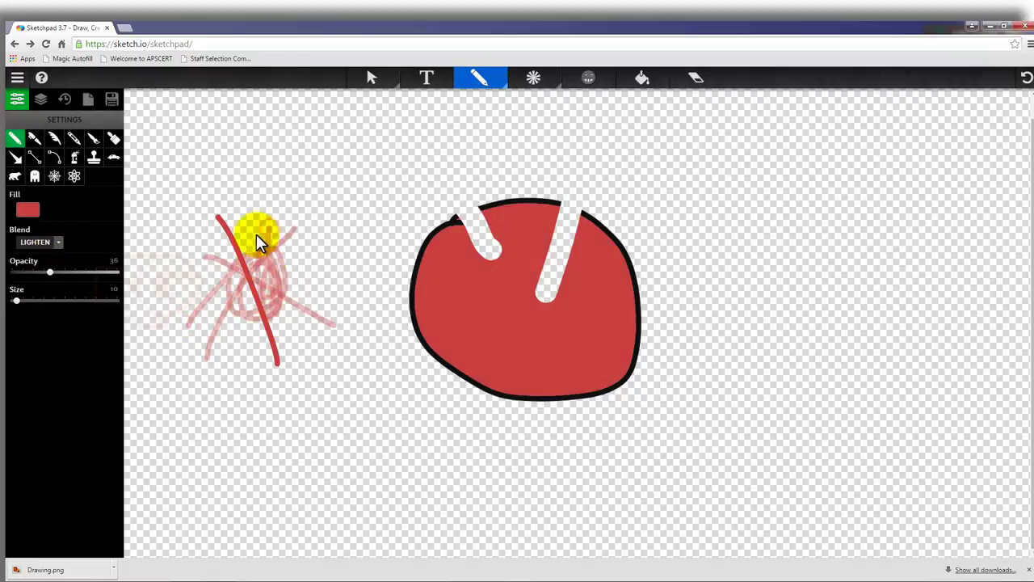
Draw red spirograph strokes, widening the pattern spacing and outer radius for a large loop.
{"action": "left_click", "coordinate": [75, 176]}
{"action": "mouse_move", "coordinate": [328, 305]}
{"action": "left_mouse_down"}
{"action": "mouse_move", "coordinate": [354, 320]}
{"action": "mouse_move", "coordinate": [329, 304]}
{"action": "mouse_move", "coordinate": [417, 425]}
{"action": "mouse_move", "coordinate": [538, 440]}
{"action": "mouse_move", "coordinate": [689, 427]}
{"action": "mouse_move", "coordinate": [731, 382]}
{"action": "left_mouse_up"}
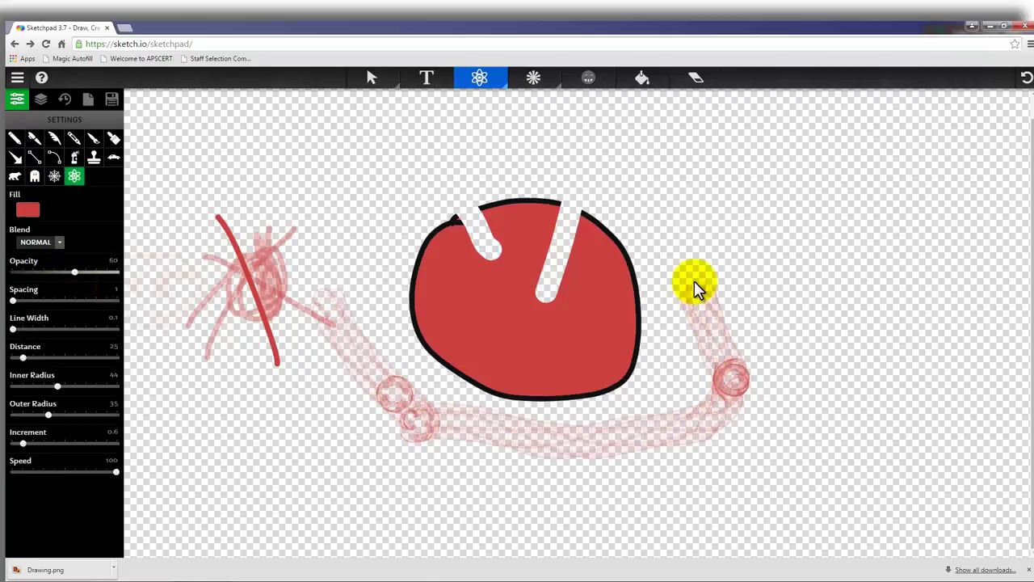
{"action": "mouse_move", "coordinate": [763, 258]}
{"action": "left_mouse_down"}
{"action": "mouse_move", "coordinate": [801, 278]}
{"action": "mouse_move", "coordinate": [813, 305]}
{"action": "left_mouse_up"}
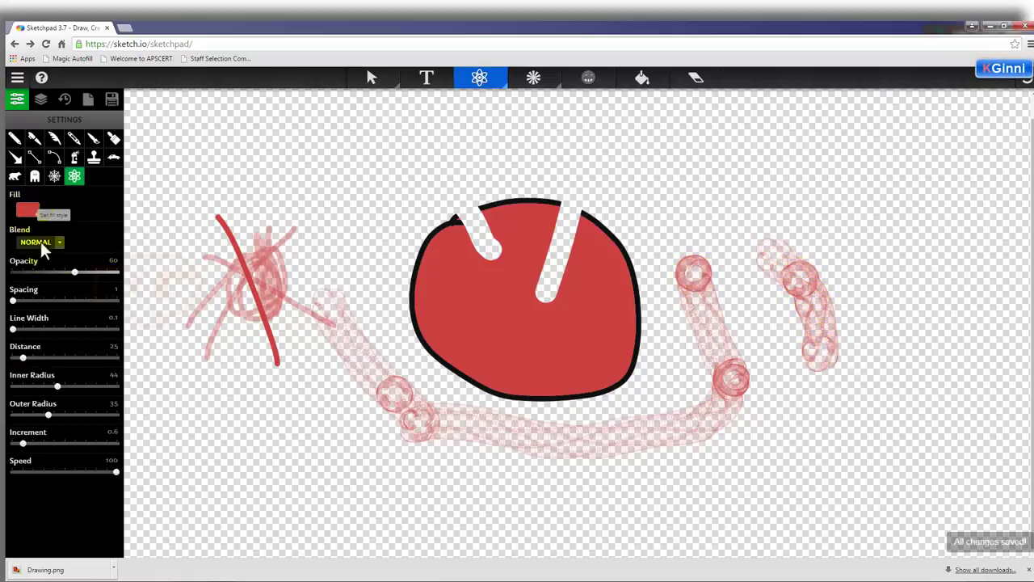
{"action": "left_click_drag", "start_coordinate": [12, 301], "coordinate": [79, 313]}
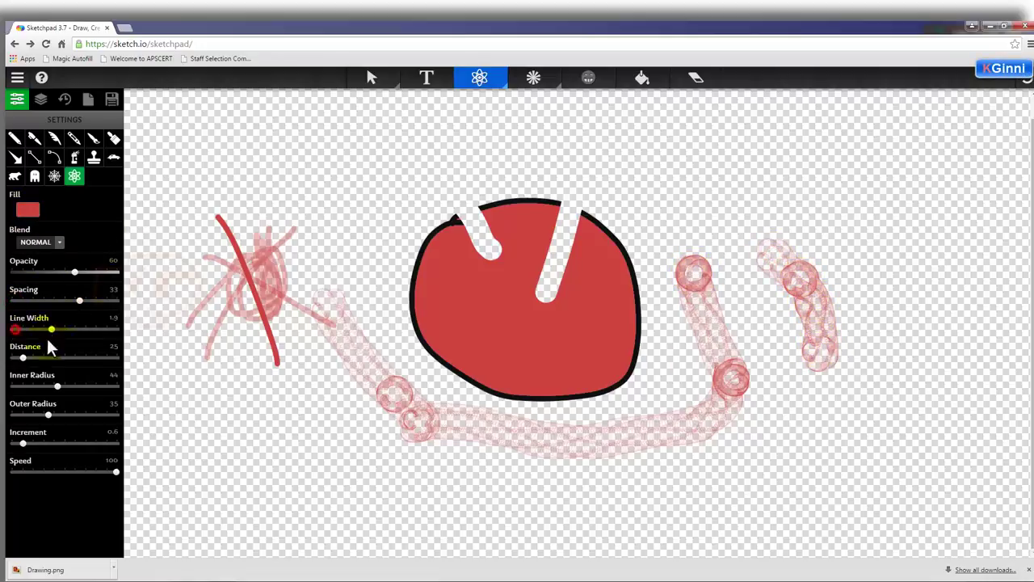
{"action": "left_click_drag", "start_coordinate": [50, 414], "coordinate": [82, 414]}
{"action": "mouse_move", "coordinate": [224, 416]}
{"action": "left_mouse_down"}
{"action": "mouse_move", "coordinate": [245, 450]}
{"action": "mouse_move", "coordinate": [338, 419]}
{"action": "mouse_move", "coordinate": [317, 262]}
{"action": "mouse_move", "coordinate": [408, 121]}
{"action": "left_mouse_up"}
Draw a blue 362CFF spirograph stroke at top right, then select everything on the canvas.
{"action": "left_click", "coordinate": [28, 210]}
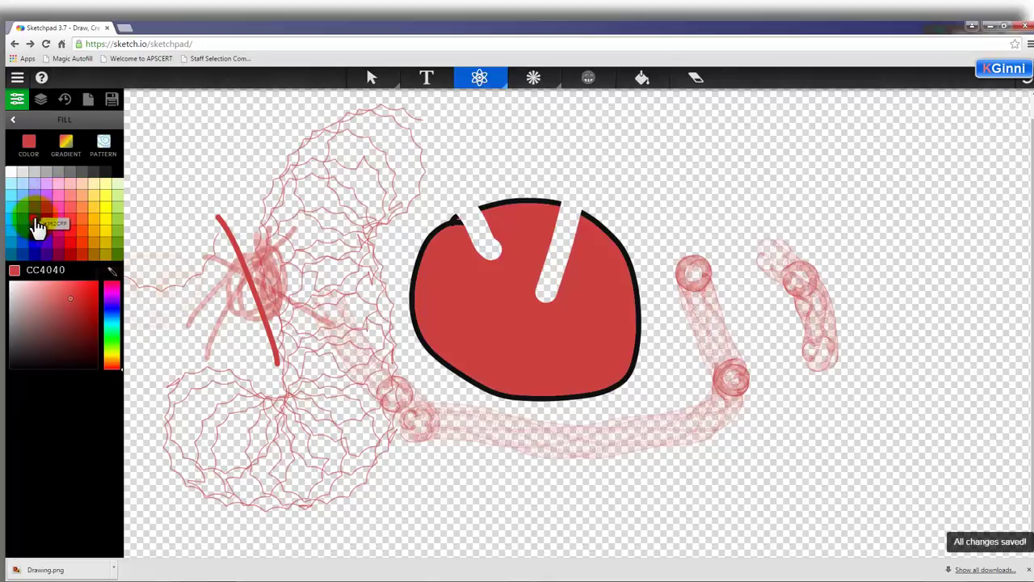
{"action": "left_click", "coordinate": [34, 219]}
{"action": "mouse_move", "coordinate": [540, 161]}
{"action": "left_mouse_down"}
{"action": "mouse_move", "coordinate": [615, 145]}
{"action": "mouse_move", "coordinate": [711, 210]}
{"action": "mouse_move", "coordinate": [735, 174]}
{"action": "mouse_move", "coordinate": [819, 235]}
{"action": "mouse_move", "coordinate": [883, 200]}
{"action": "mouse_move", "coordinate": [880, 331]}
{"action": "mouse_move", "coordinate": [929, 401]}
{"action": "mouse_move", "coordinate": [809, 432]}
{"action": "mouse_move", "coordinate": [528, 472]}
{"action": "mouse_move", "coordinate": [458, 462]}
{"action": "mouse_move", "coordinate": [290, 158]}
{"action": "mouse_move", "coordinate": [193, 253]}
{"action": "mouse_move", "coordinate": [163, 319]}
{"action": "mouse_move", "coordinate": [181, 405]}
{"action": "mouse_move", "coordinate": [251, 529]}
{"action": "mouse_move", "coordinate": [331, 305]}
{"action": "mouse_move", "coordinate": [299, 346]}
{"action": "mouse_move", "coordinate": [320, 162]}
{"action": "mouse_move", "coordinate": [536, 353]}
{"action": "mouse_move", "coordinate": [688, 365]}
{"action": "mouse_move", "coordinate": [698, 328]}
{"action": "mouse_move", "coordinate": [884, 216]}
{"action": "mouse_move", "coordinate": [810, 140]}
{"action": "mouse_move", "coordinate": [898, 127]}
{"action": "mouse_move", "coordinate": [961, 190]}
{"action": "mouse_move", "coordinate": [946, 359]}
{"action": "mouse_move", "coordinate": [542, 415]}
{"action": "left_mouse_up"}
{"action": "key", "text": "ctrl+a"}
Delete everything and switch to the Pen brush with black colour.
{"action": "key", "text": "Delete"}
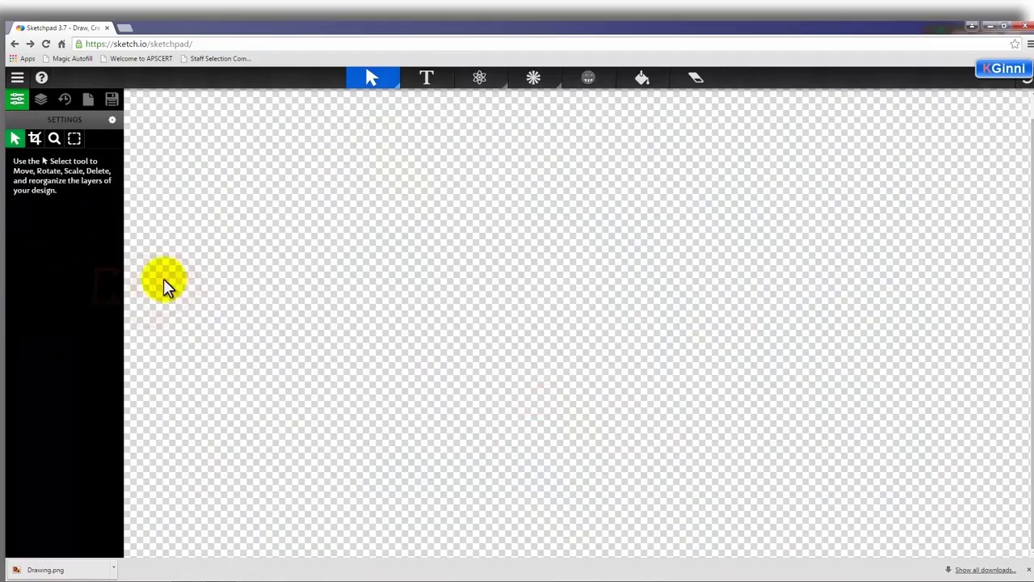
{"action": "left_click", "coordinate": [500, 89]}
{"action": "left_click", "coordinate": [521, 115]}
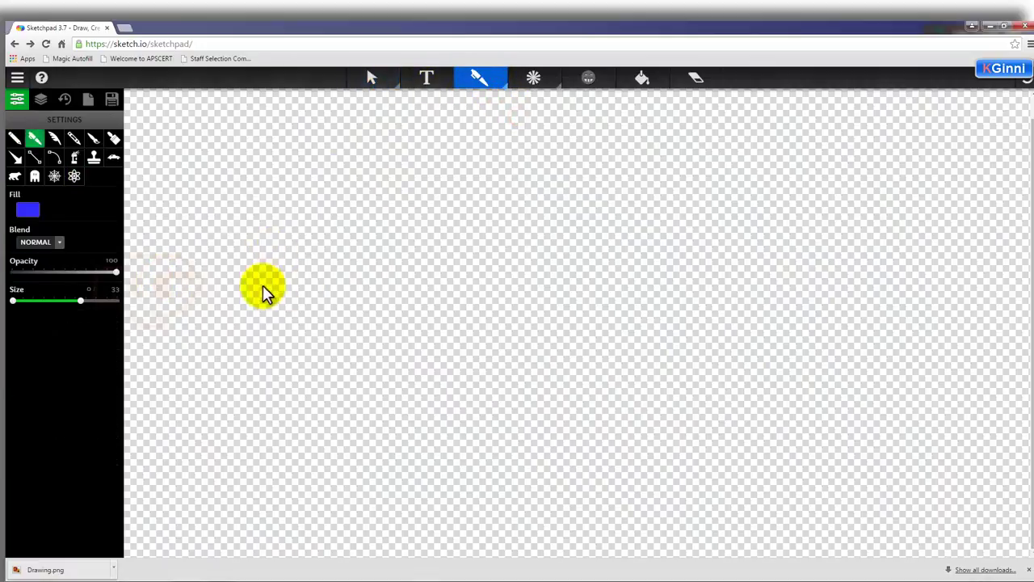
{"action": "left_click", "coordinate": [27, 212]}
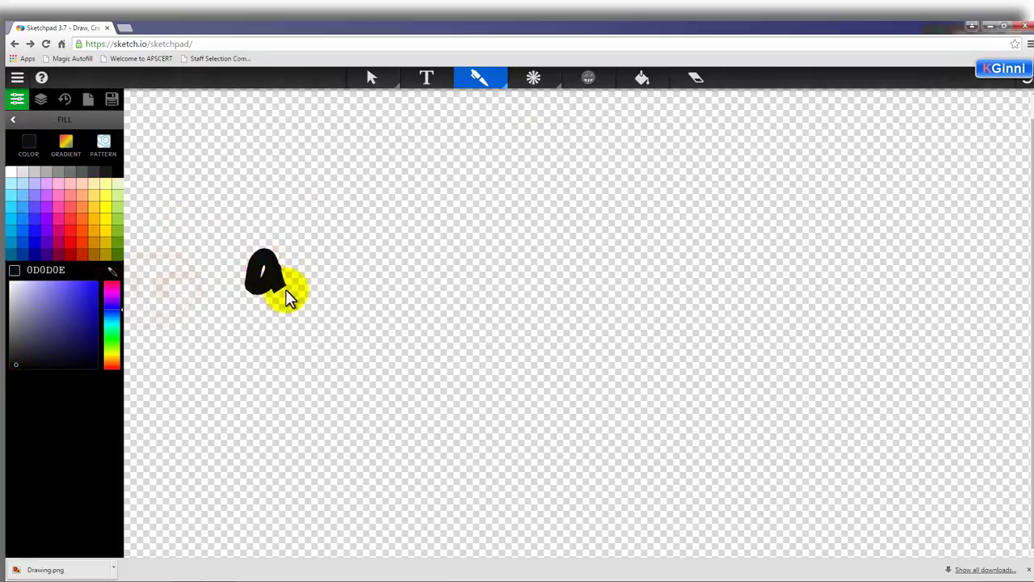
Handwrite (a+b) in bold black pen strokes.
{"action": "left_click_drag", "start_coordinate": [287, 287], "coordinate": [291, 293]}
{"action": "left_click_drag", "start_coordinate": [343, 262], "coordinate": [355, 263]}
{"action": "left_click_drag", "start_coordinate": [331, 241], "coordinate": [334, 294]}
{"action": "left_click_drag", "start_coordinate": [366, 239], "coordinate": [364, 291]}
{"action": "left_click_drag", "start_coordinate": [243, 236], "coordinate": [266, 327]}
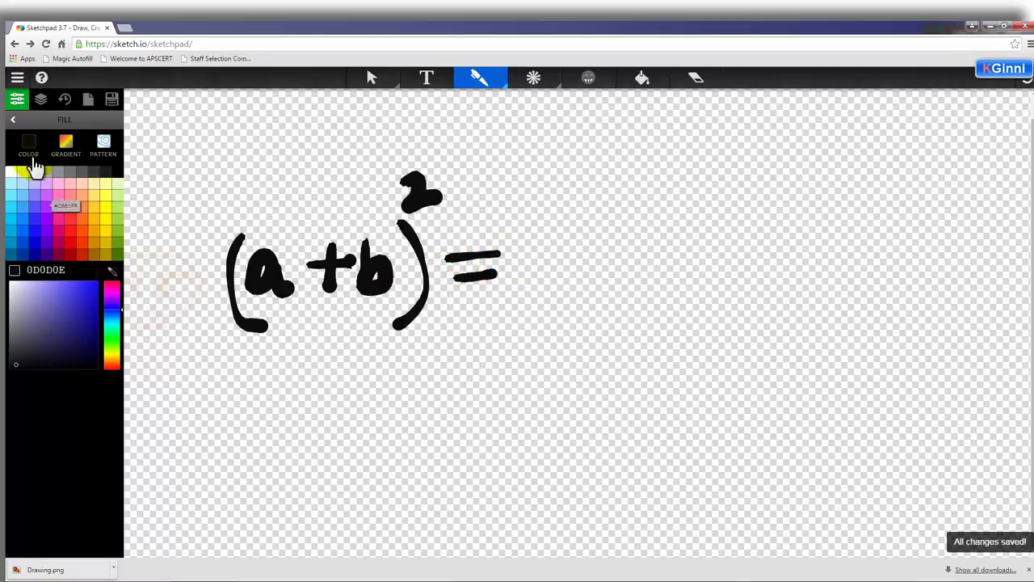
Thin the pen to size 11 and write a² + b² after the equals sign.
{"action": "left_click", "coordinate": [14, 120]}
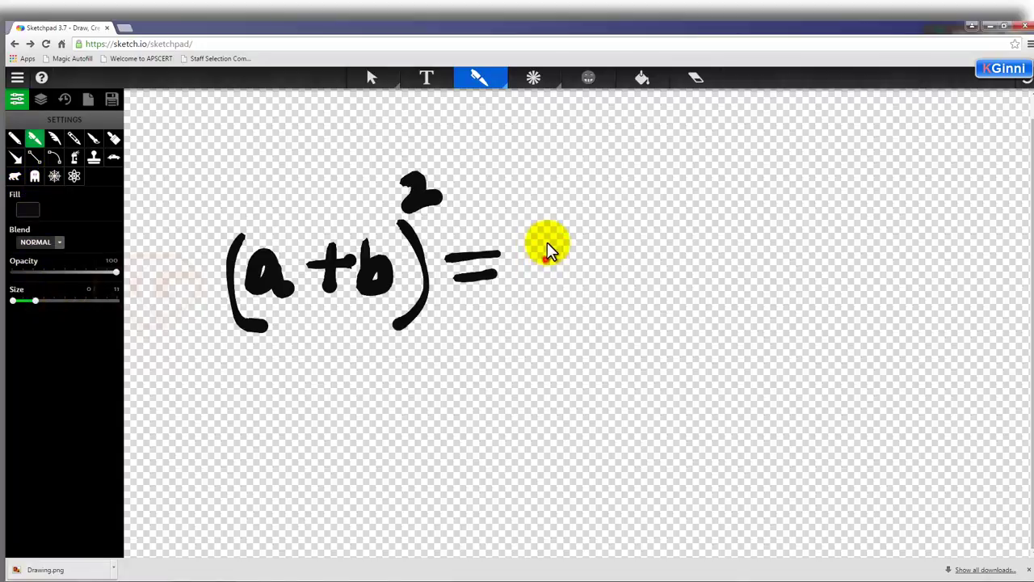
{"action": "mouse_move", "coordinate": [543, 244]}
{"action": "left_mouse_down"}
{"action": "mouse_move", "coordinate": [573, 224]}
{"action": "mouse_move", "coordinate": [611, 240]}
{"action": "mouse_move", "coordinate": [599, 229]}
{"action": "mouse_move", "coordinate": [597, 256]}
{"action": "left_mouse_up"}
{"action": "mouse_move", "coordinate": [629, 210]}
{"action": "left_mouse_down"}
{"action": "mouse_move", "coordinate": [641, 241]}
{"action": "mouse_move", "coordinate": [633, 257]}
{"action": "mouse_move", "coordinate": [653, 226]}
{"action": "mouse_move", "coordinate": [698, 226]}
{"action": "mouse_move", "coordinate": [705, 247]}
{"action": "mouse_move", "coordinate": [749, 255]}
{"action": "mouse_move", "coordinate": [755, 236]}
{"action": "mouse_move", "coordinate": [815, 243]}
{"action": "left_mouse_up"}
Draw two purple 5800CB arrows pointing right, one below and one above the equation.
{"action": "left_click", "coordinate": [15, 158]}
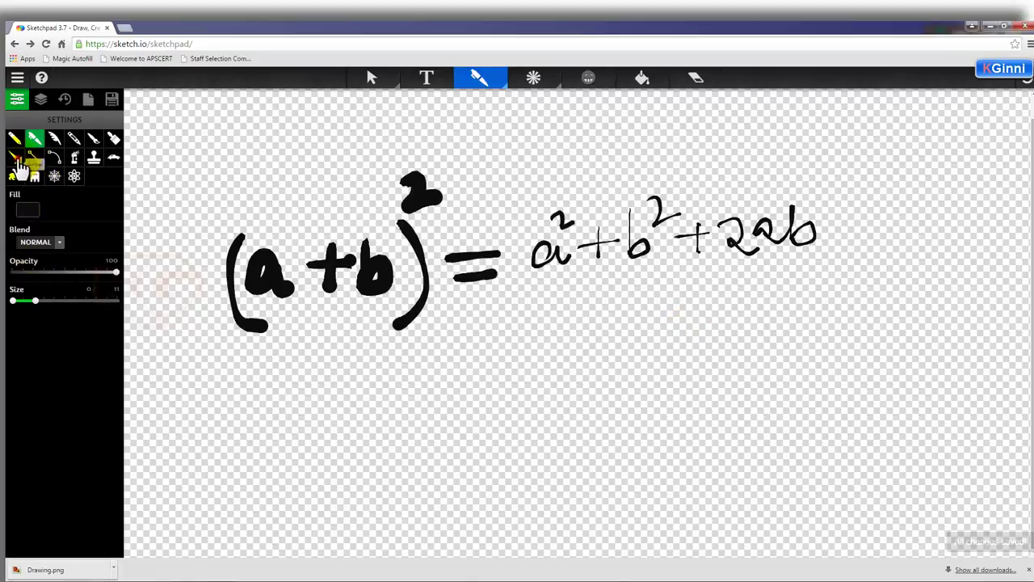
{"action": "left_click", "coordinate": [29, 210]}
{"action": "left_click", "coordinate": [46, 242]}
{"action": "left_click_drag", "start_coordinate": [265, 379], "coordinate": [304, 370]}
{"action": "left_click_drag", "start_coordinate": [653, 279], "coordinate": [687, 269]}
{"action": "left_click_drag", "start_coordinate": [269, 121], "coordinate": [727, 172]}
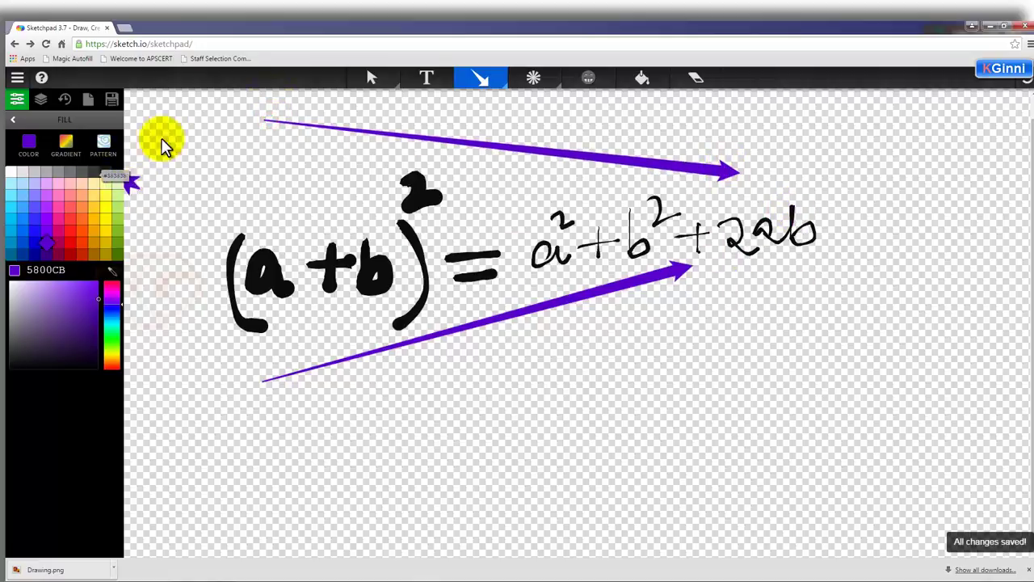
With a soft brush, add purple curly braces around the equation and a thick arrow beneath.
{"action": "left_click", "coordinate": [485, 81]}
{"action": "left_click", "coordinate": [517, 144]}
{"action": "mouse_move", "coordinate": [185, 196]}
{"action": "left_mouse_down"}
{"action": "mouse_move", "coordinate": [181, 294]}
{"action": "mouse_move", "coordinate": [222, 352]}
{"action": "left_mouse_up"}
{"action": "mouse_move", "coordinate": [818, 125]}
{"action": "left_mouse_down"}
{"action": "mouse_move", "coordinate": [816, 198]}
{"action": "mouse_move", "coordinate": [824, 284]}
{"action": "left_mouse_up"}
{"action": "mouse_move", "coordinate": [341, 409]}
{"action": "left_mouse_down"}
{"action": "mouse_move", "coordinate": [478, 404]}
{"action": "mouse_move", "coordinate": [722, 361]}
{"action": "mouse_move", "coordinate": [719, 395]}
{"action": "left_mouse_up"}
{"action": "left_click", "coordinate": [698, 95]}
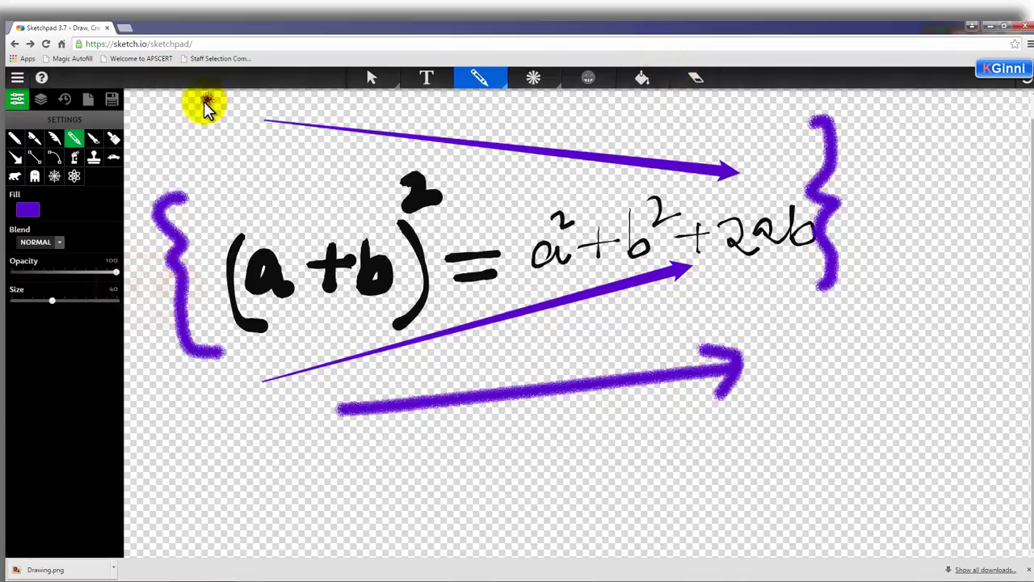
{"action": "left_click", "coordinate": [177, 170]}
Download the drawing as a JPEG at 1x size and 150 DPI Draft Printing.
{"action": "left_click", "coordinate": [112, 101]}
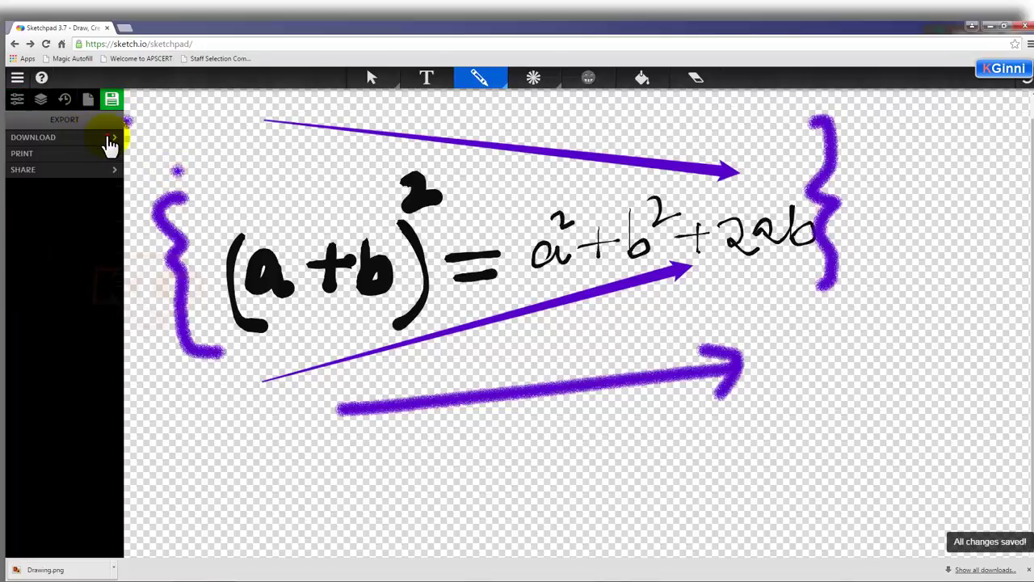
{"action": "left_click", "coordinate": [106, 137]}
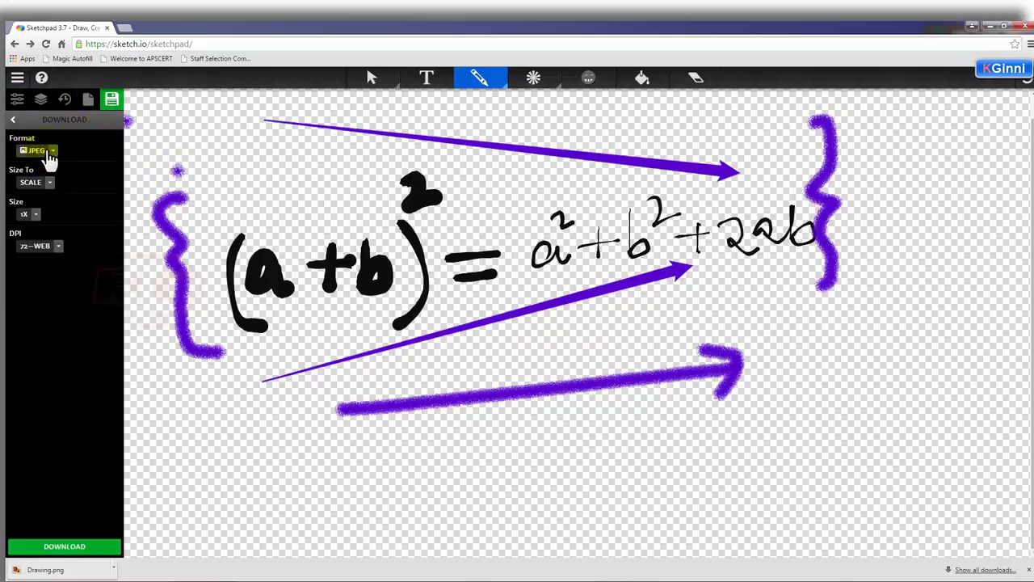
{"action": "left_click", "coordinate": [33, 215]}
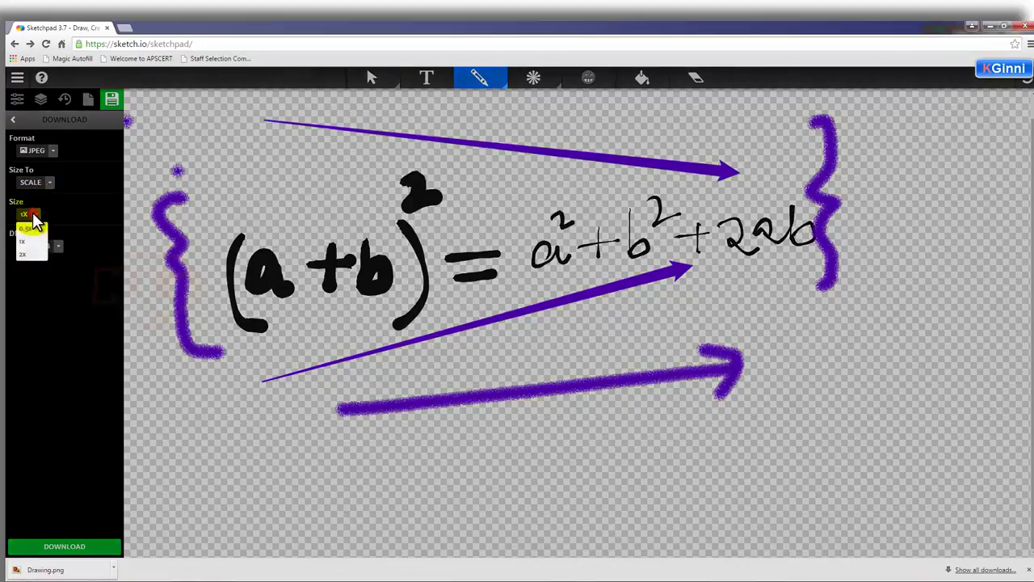
{"action": "left_click", "coordinate": [32, 240]}
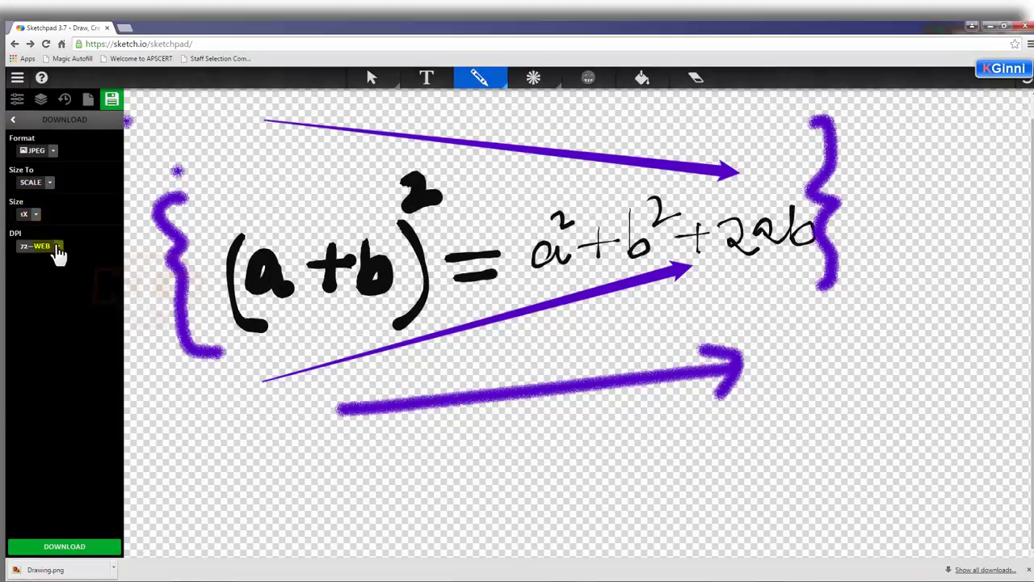
{"action": "left_click", "coordinate": [58, 248]}
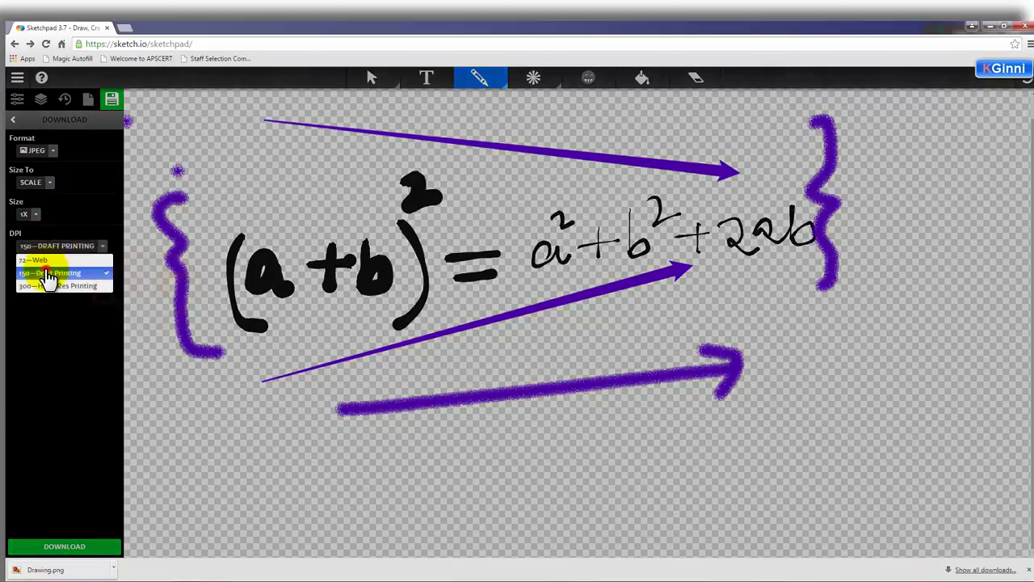
{"action": "left_click", "coordinate": [49, 273]}
{"action": "left_click", "coordinate": [42, 550]}
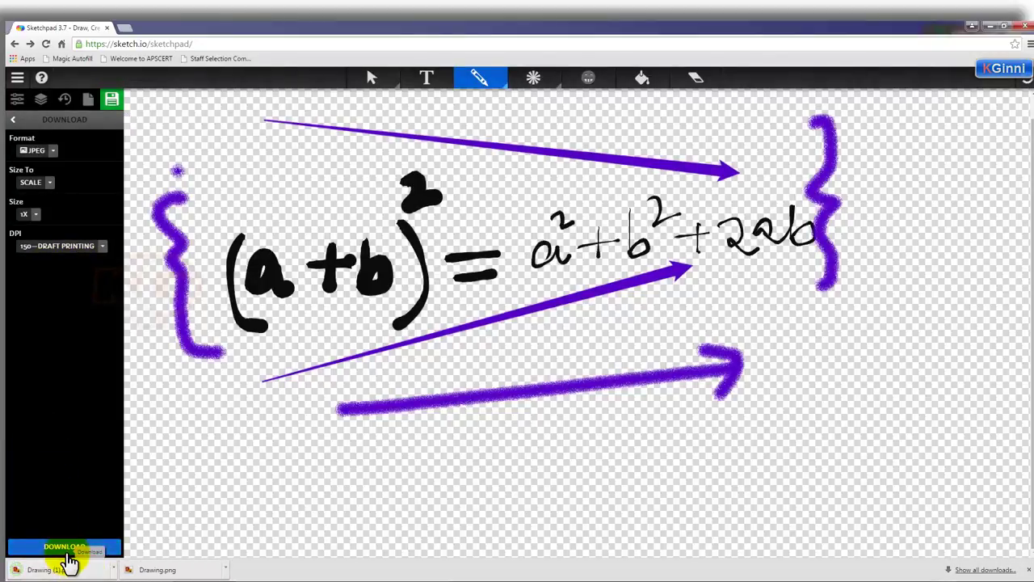
{"action": "left_click", "coordinate": [89, 101]}
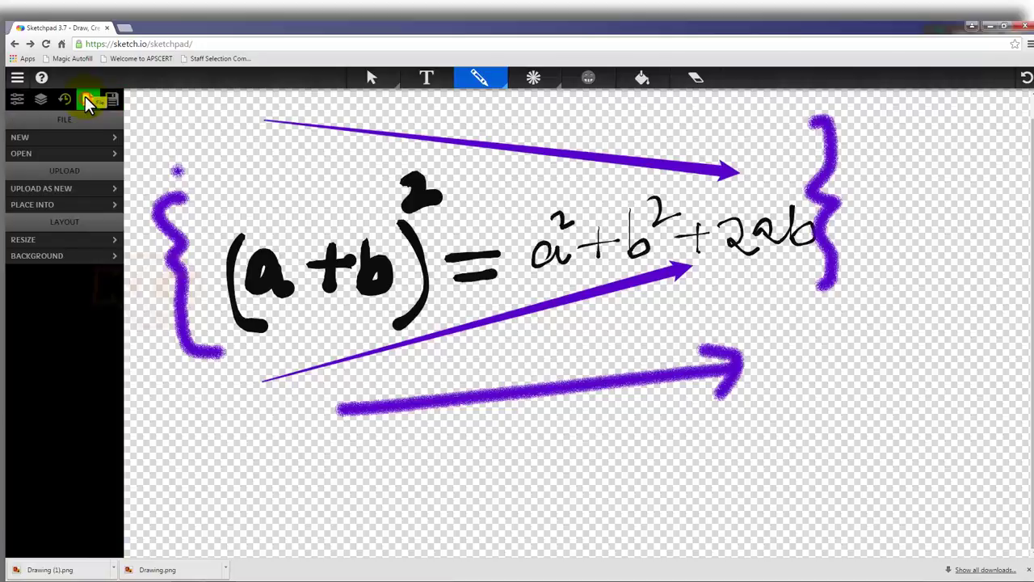
Create a new blank document and bring up the saved documents list.
{"action": "left_click", "coordinate": [71, 144]}
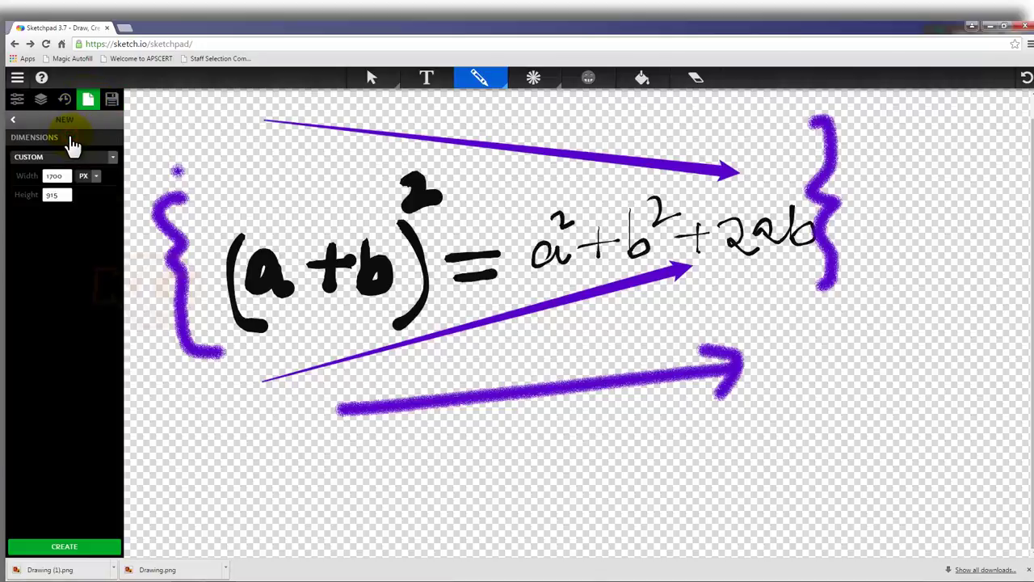
{"action": "left_click", "coordinate": [81, 546]}
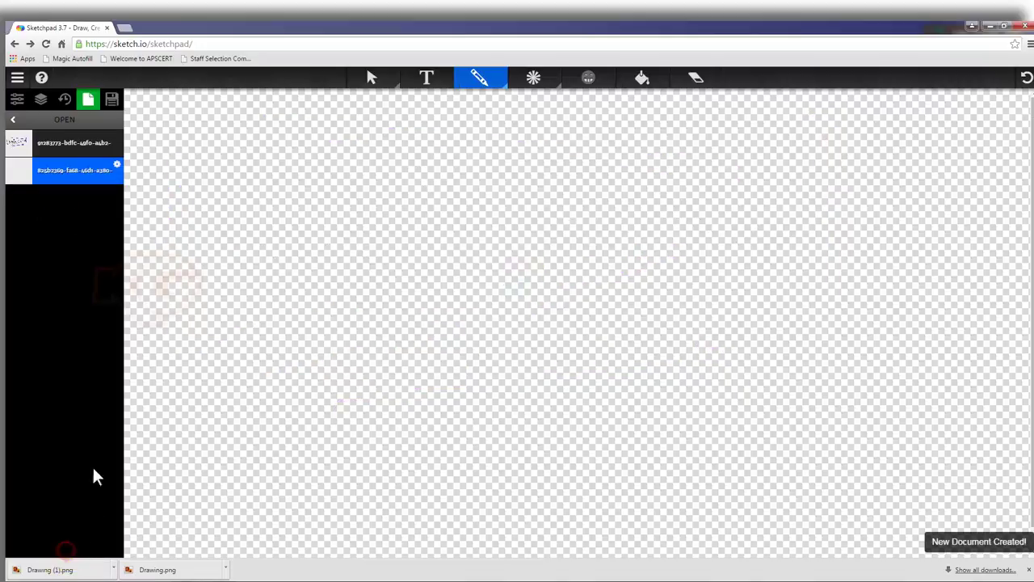
{"action": "left_click", "coordinate": [42, 145]}
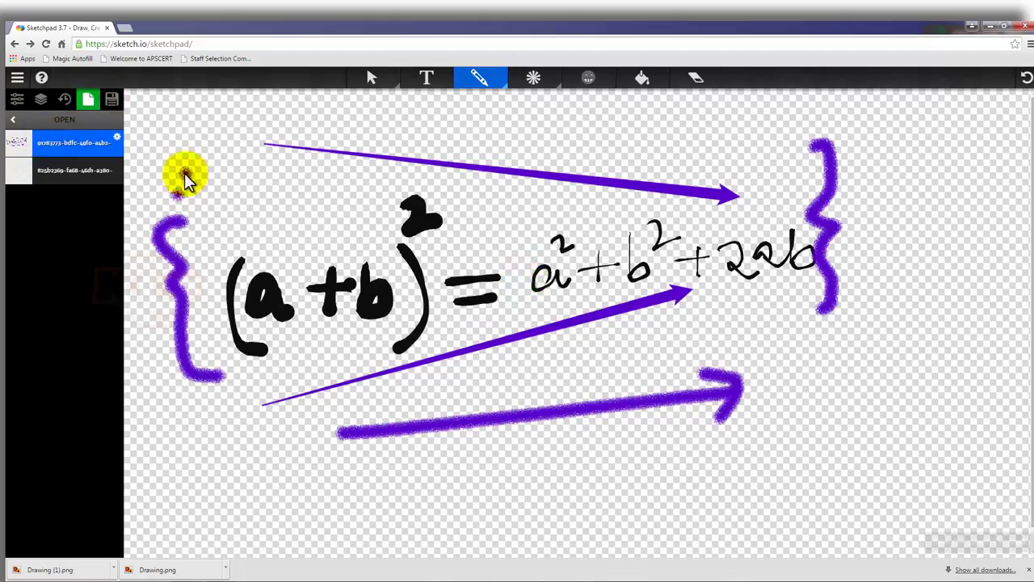
Delete the equation drawing's document and open the remaining blank one.
{"action": "left_click", "coordinate": [117, 138]}
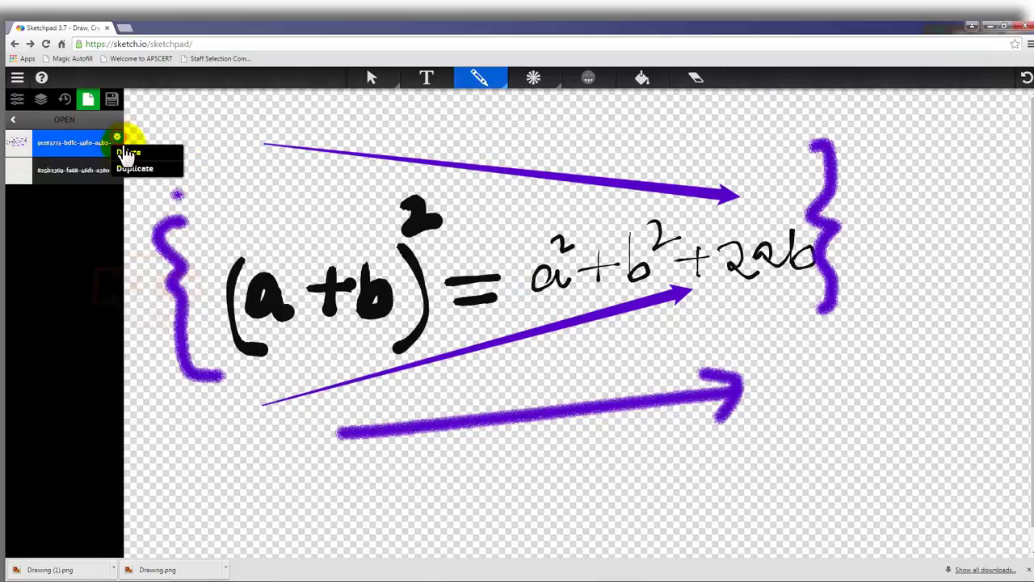
{"action": "left_click", "coordinate": [127, 159]}
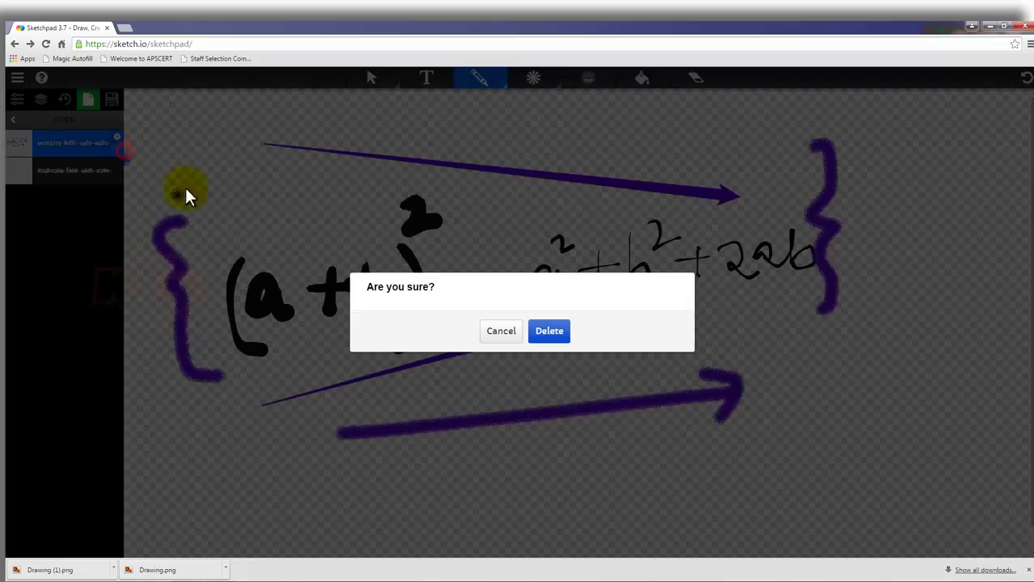
{"action": "left_click", "coordinate": [538, 336]}
{"action": "left_click", "coordinate": [18, 144]}
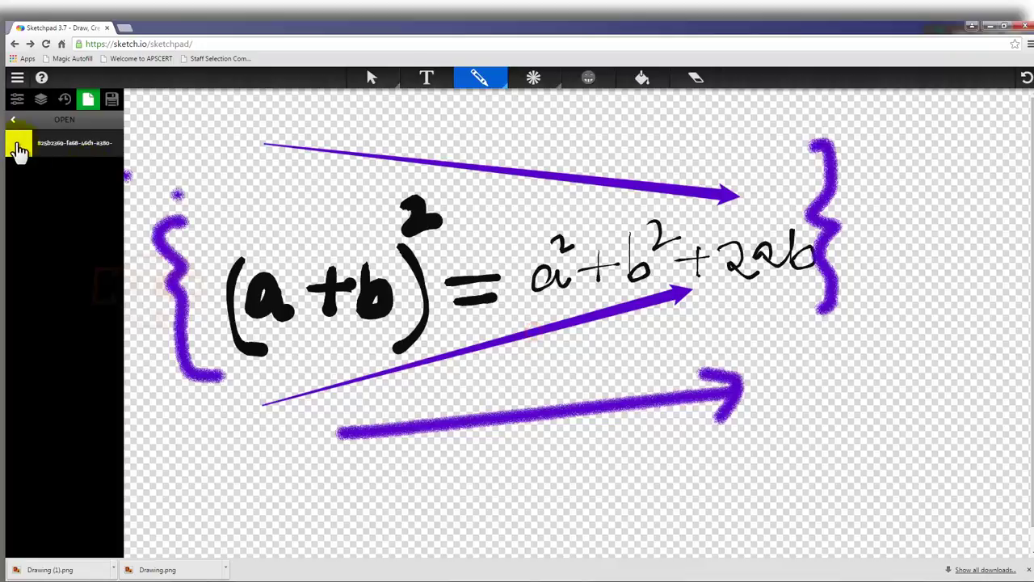
{"action": "left_click", "coordinate": [58, 153]}
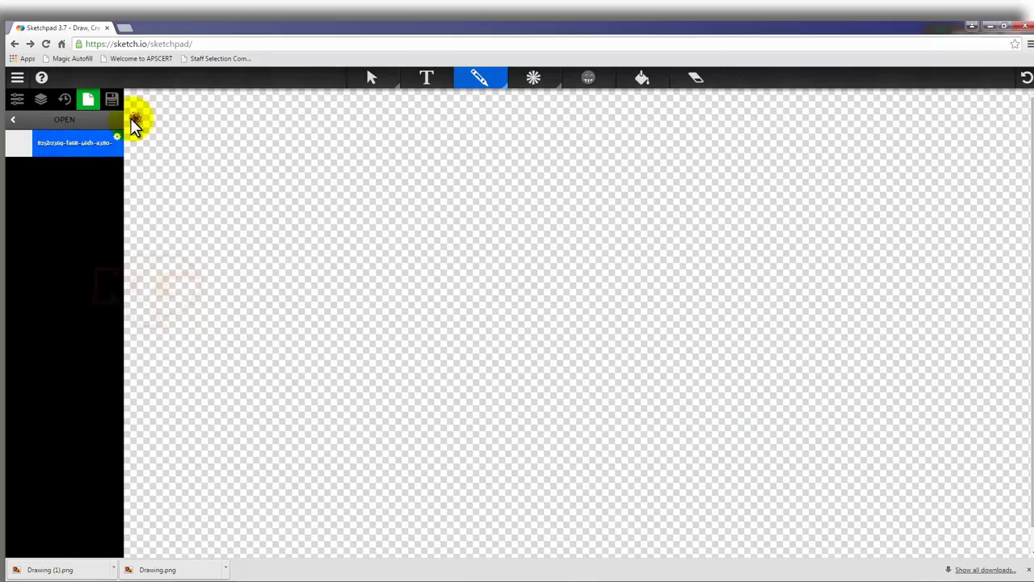
View the History and Layers panels, return to brush Settings, then select the page address.
{"action": "left_click", "coordinate": [62, 98]}
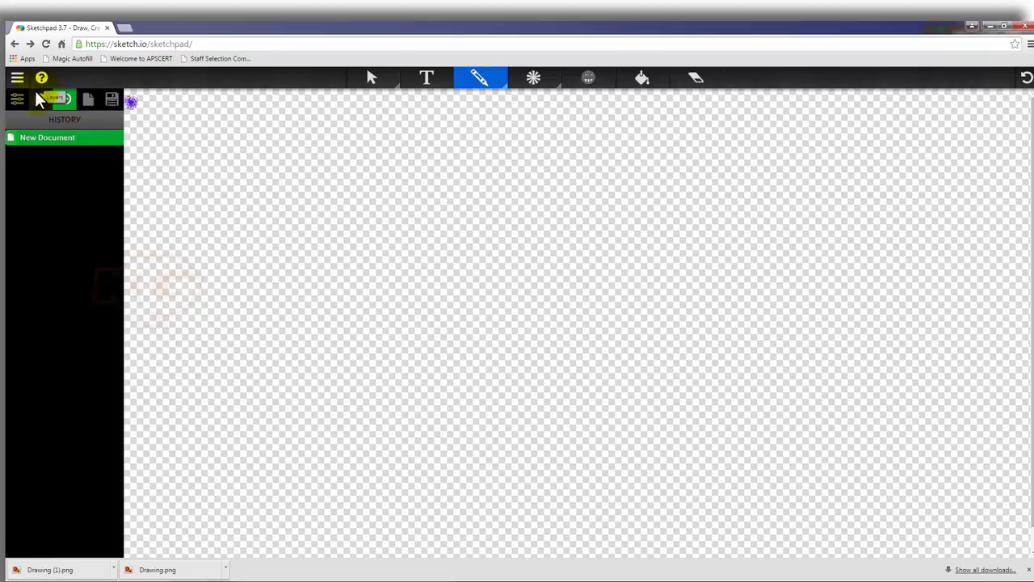
{"action": "left_click", "coordinate": [38, 99]}
{"action": "left_click", "coordinate": [17, 99]}
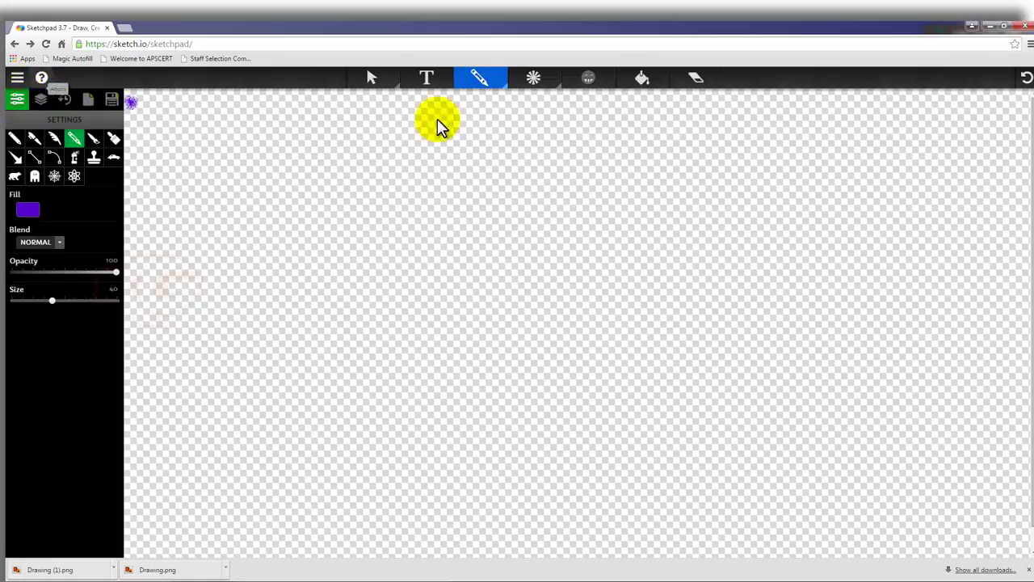
{"action": "left_click", "coordinate": [244, 44]}
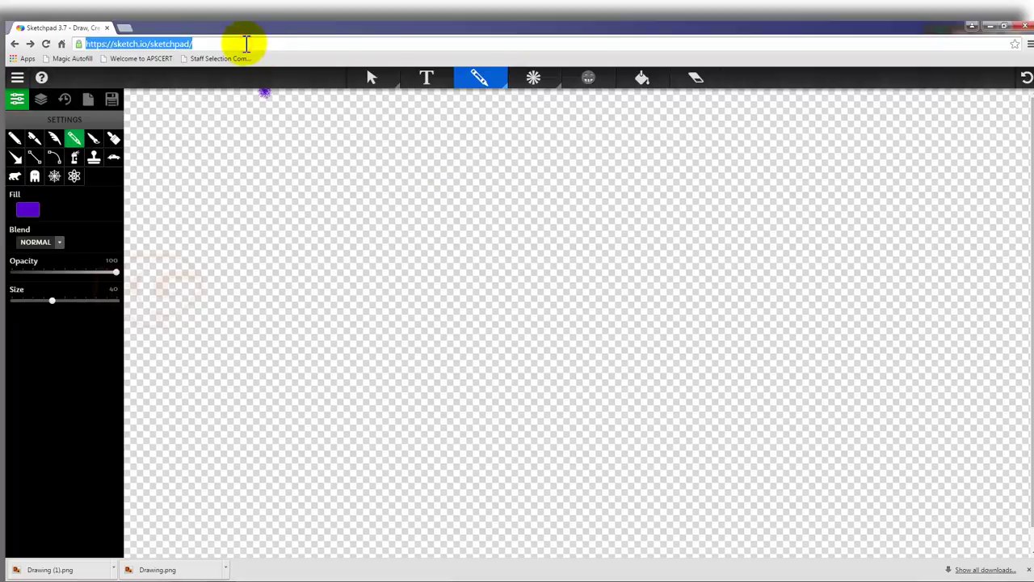